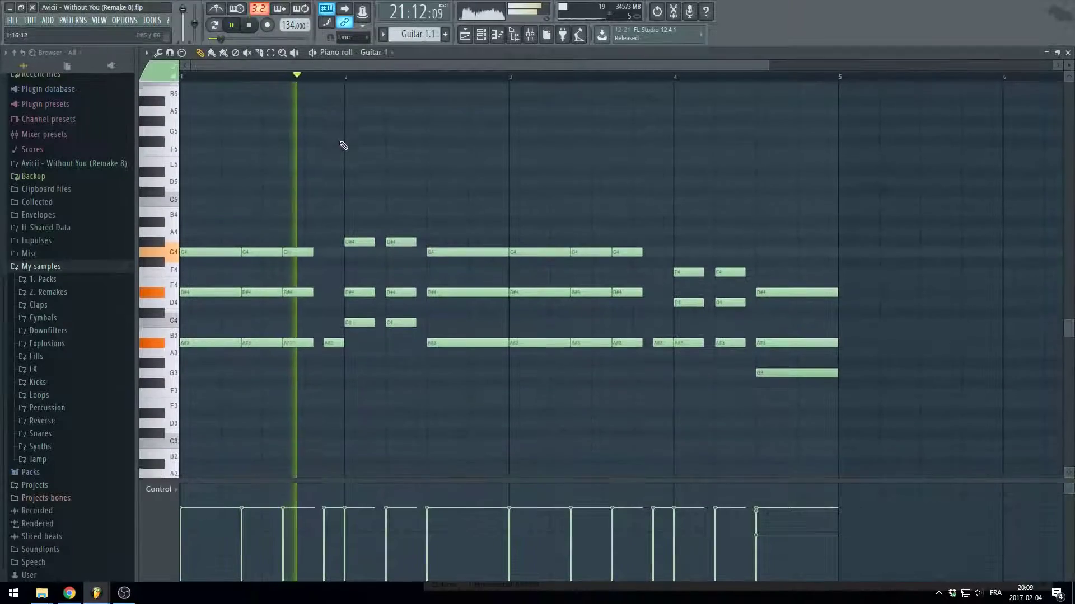
Return from the Guitar 1 notes to the playlist and examine the notes of the Piano 1.0 clip at bar 25
left_click(482, 36)
left_click(469, 37)
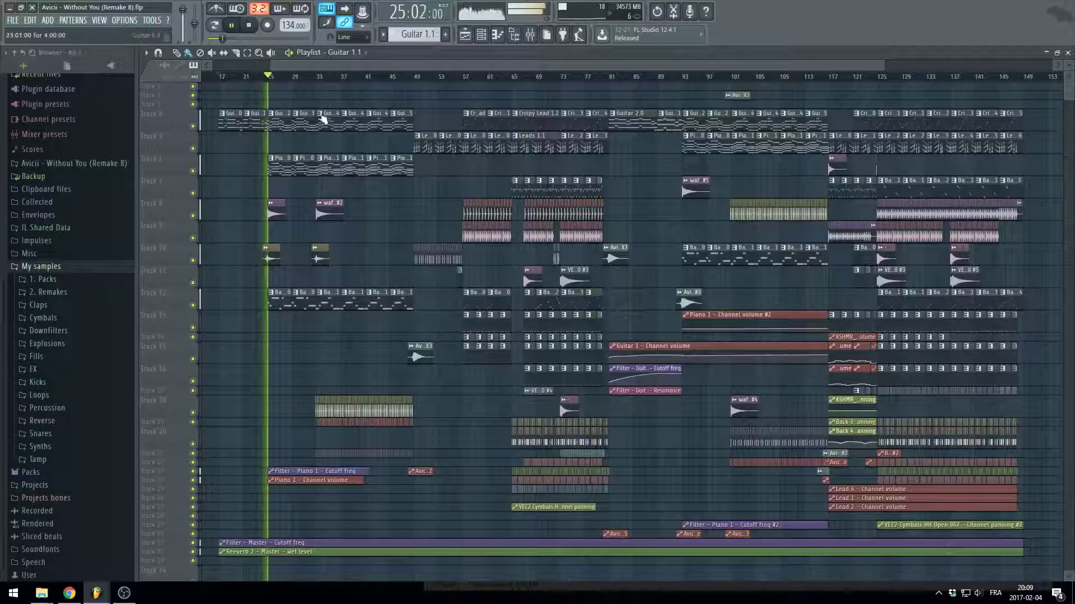
double_click(283, 167)
left_click_drag(425, 68, 204, 67)
scroll(257, 144, "up", 5)
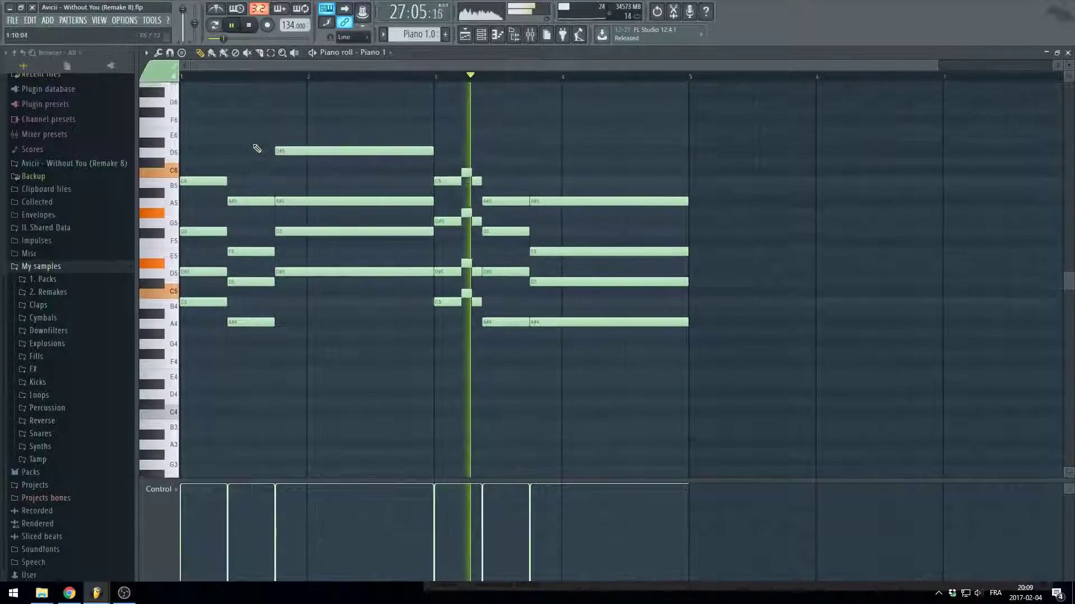
left_click(469, 37)
Examine the notes of the Guitar 1.3 and Guitar 1.4 clips in the piano roll, returning to the playlist
double_click(306, 126)
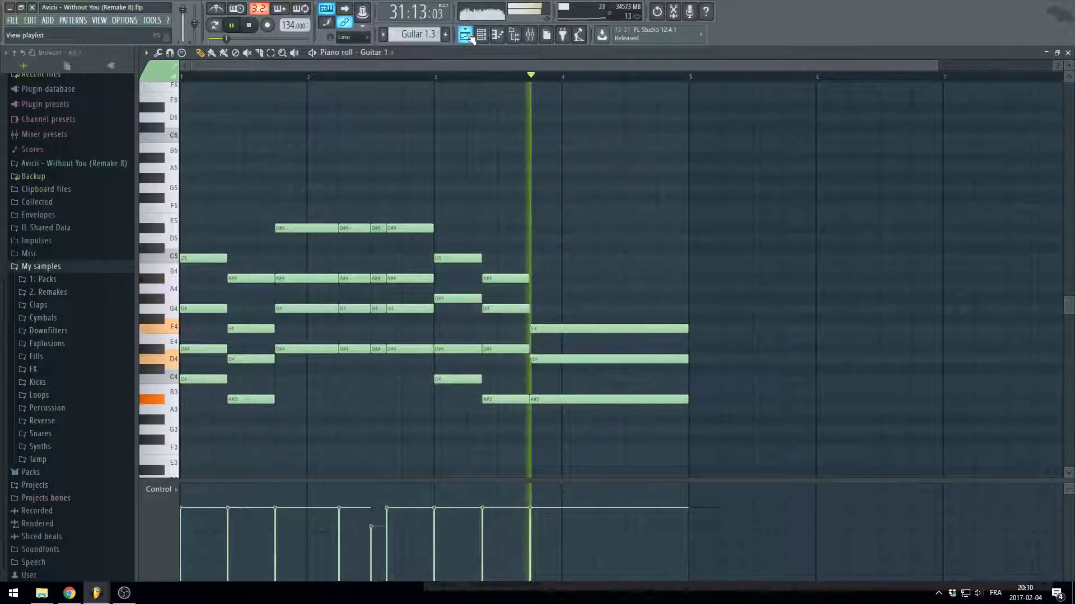
left_click(466, 36)
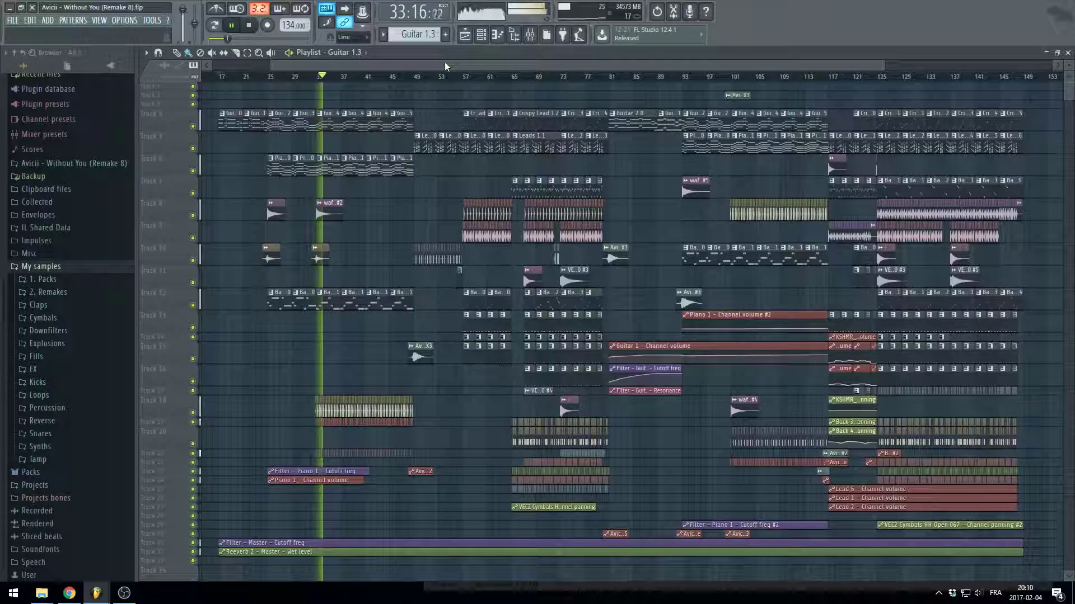
double_click(336, 129)
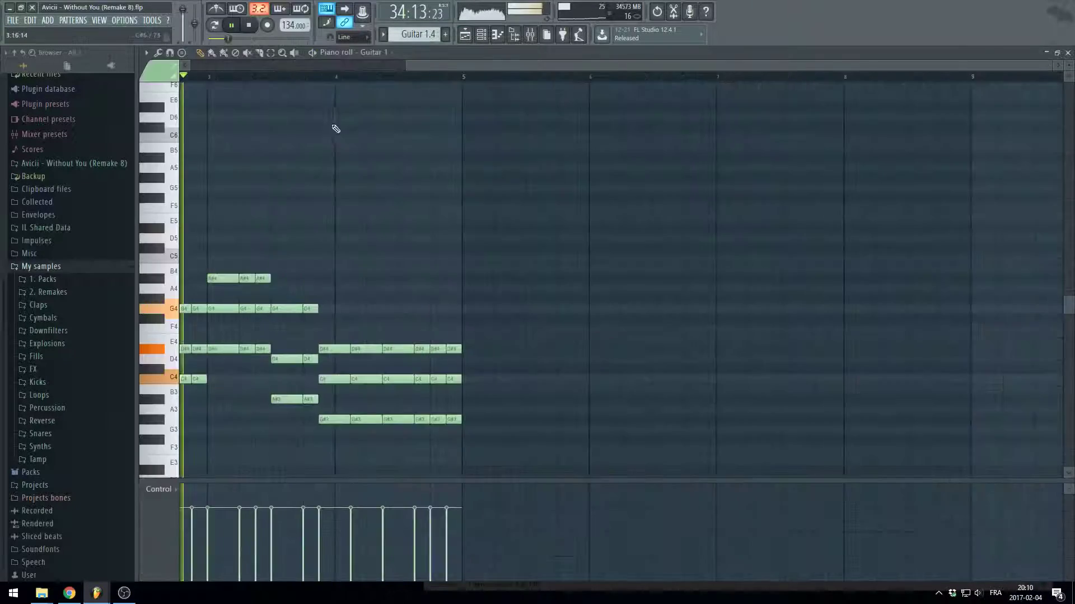
left_click(388, 66)
scroll(291, 138, "down", 2)
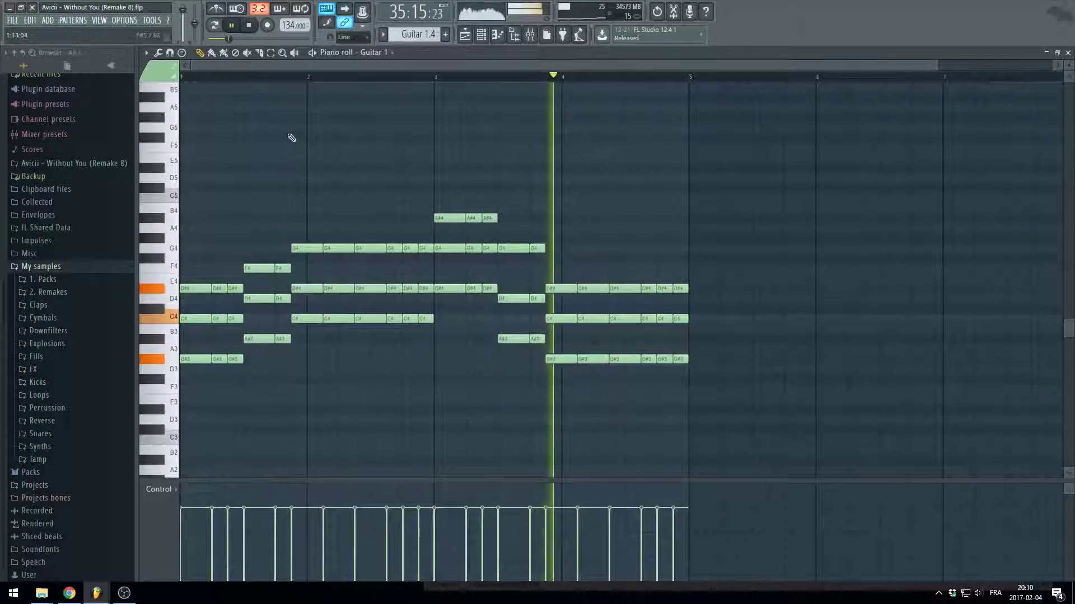
left_click(472, 37)
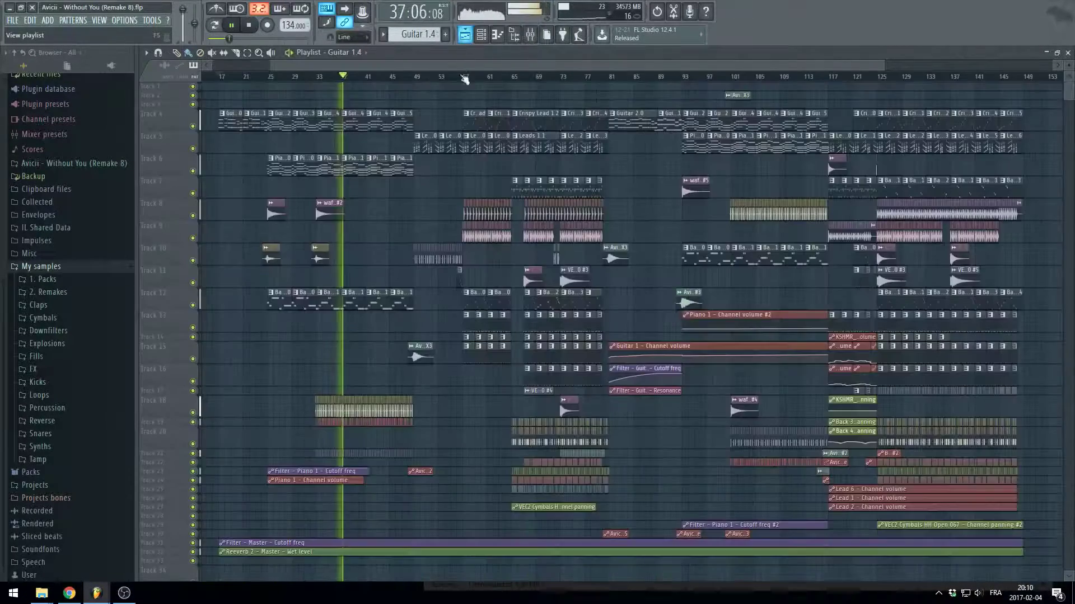
Examine the notes of the Piano 1.1 clip and the instrument settings of the Piano 1 channel, returning to the playlist
double_click(351, 167)
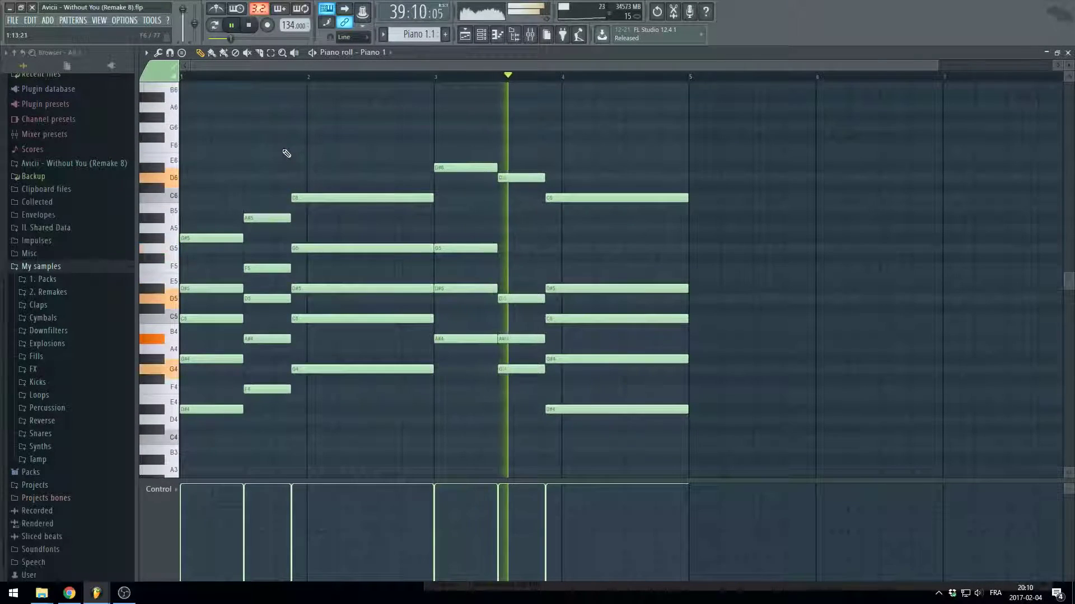
left_click(464, 36)
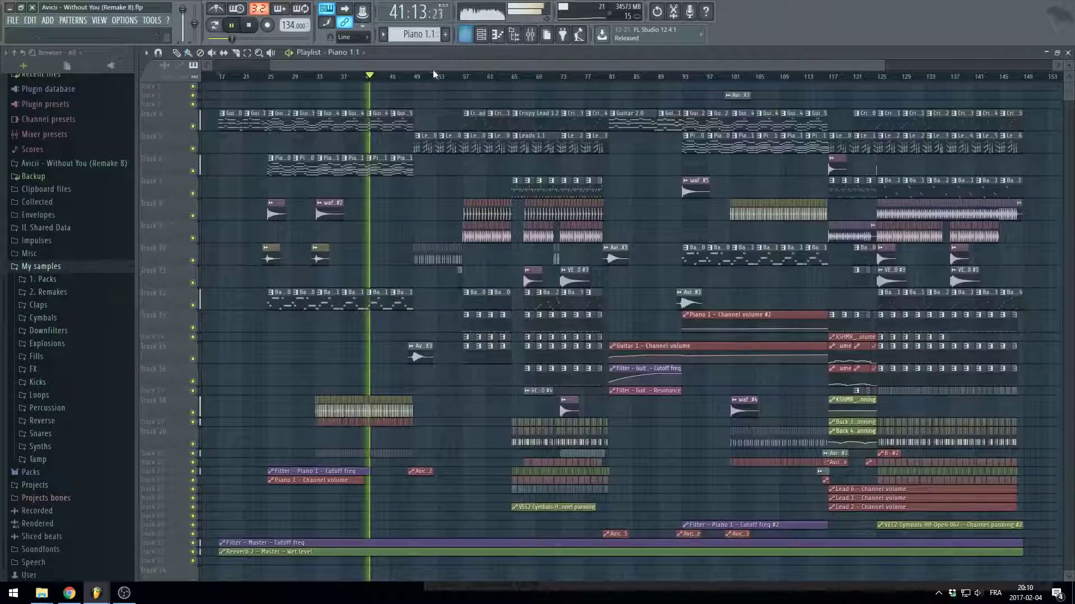
double_click(378, 162)
left_click(482, 35)
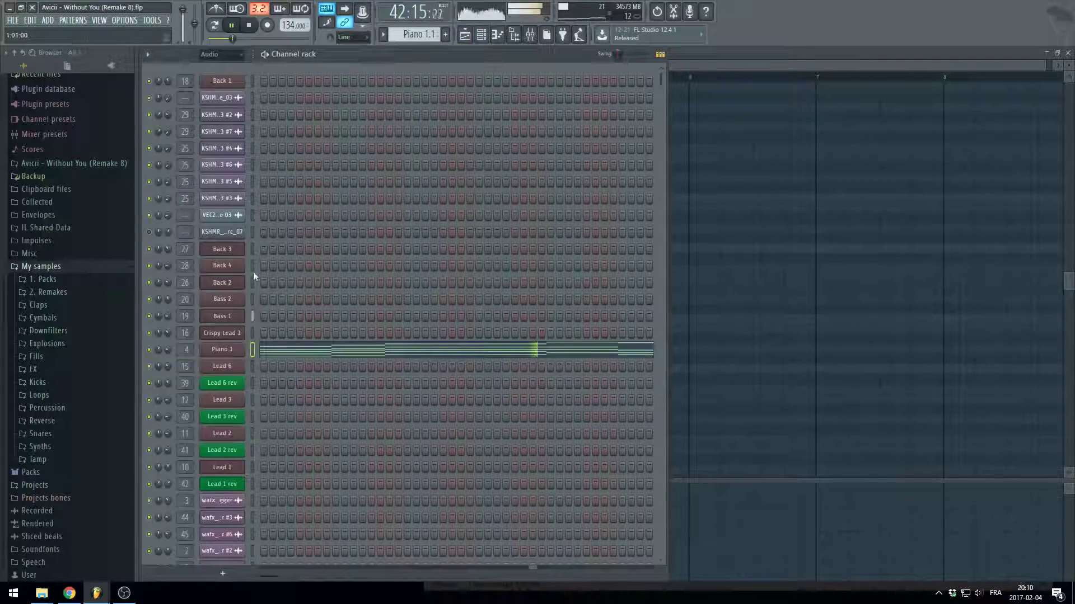
left_click(231, 352)
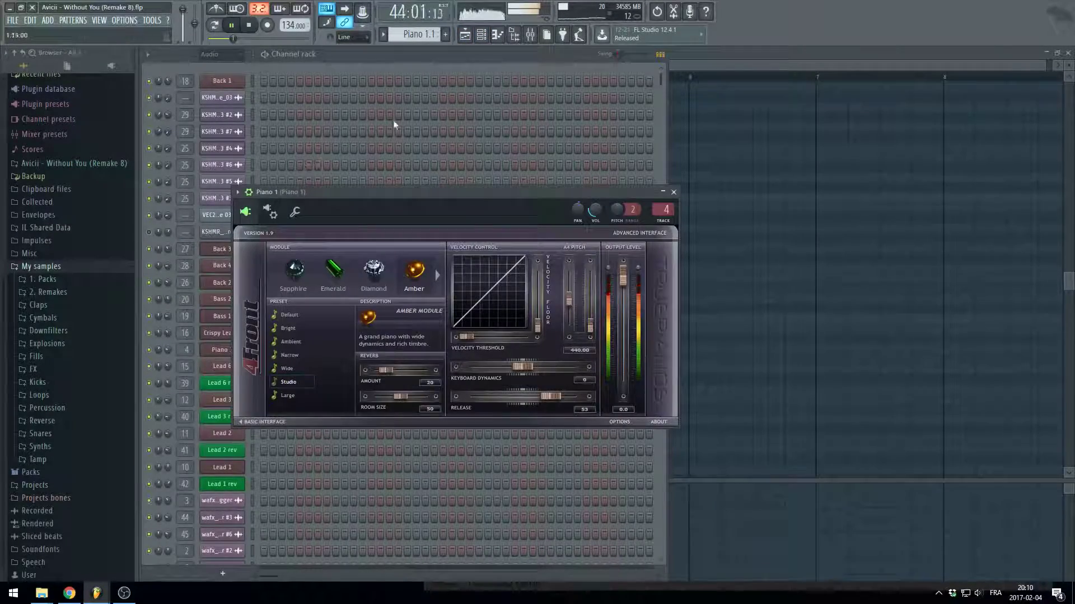
left_click(464, 35)
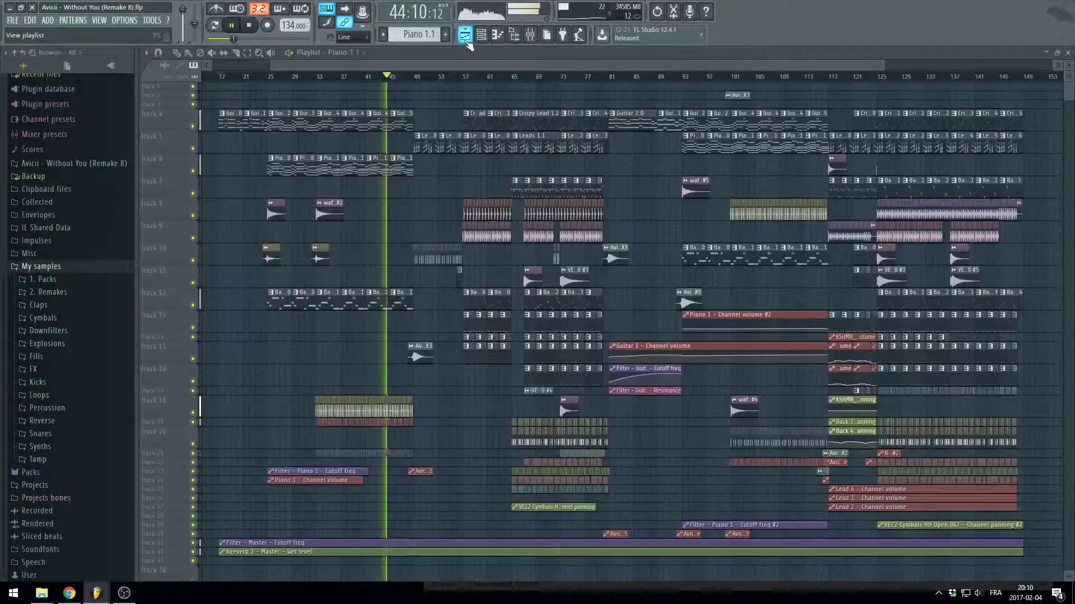
Examine the notes of the Guitar 1.5 clip and the RealGuitar instrument on the Guitar 1 channel, returning to the playlist
double_click(402, 122)
key("F6")
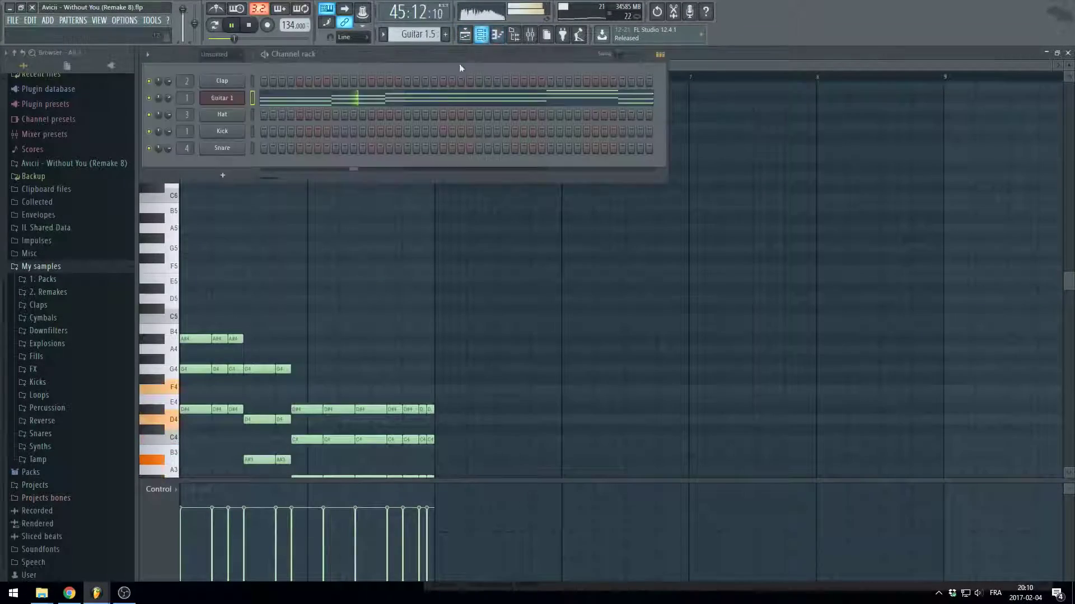
left_click(234, 99)
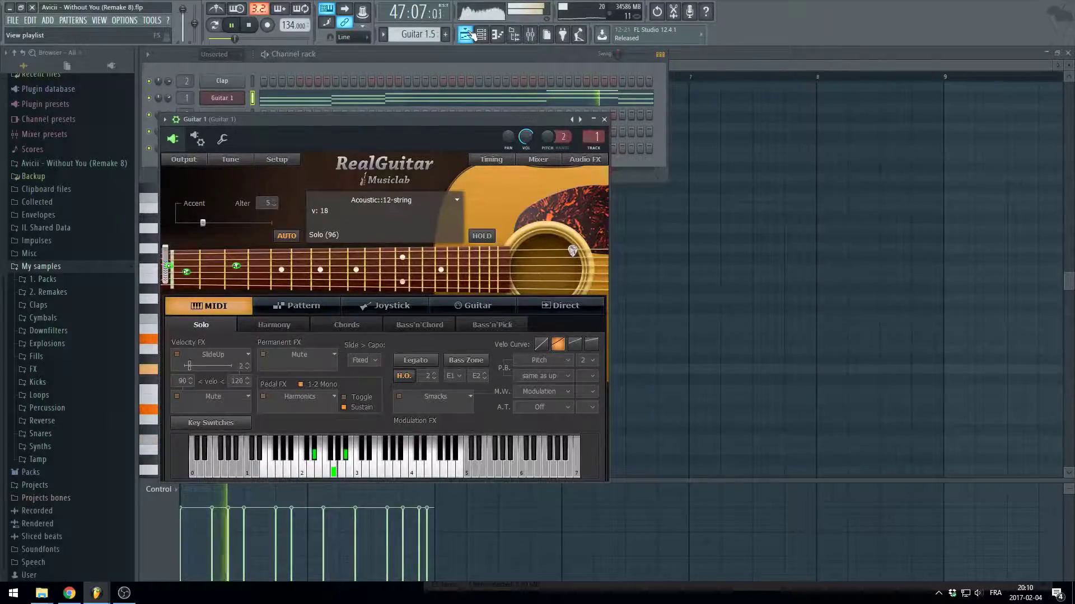
left_click(472, 35)
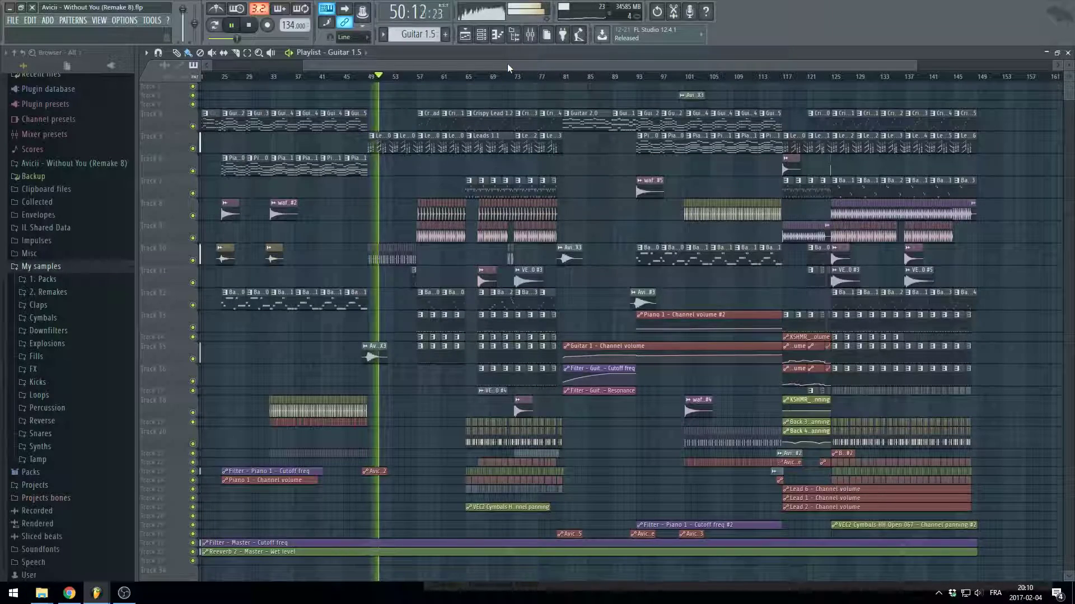
Examine the full Leads 1.0 note pattern in the piano roll, returning to the playlist
double_click(412, 137)
left_click_drag(448, 66, 209, 104)
scroll(283, 142, "down", 2)
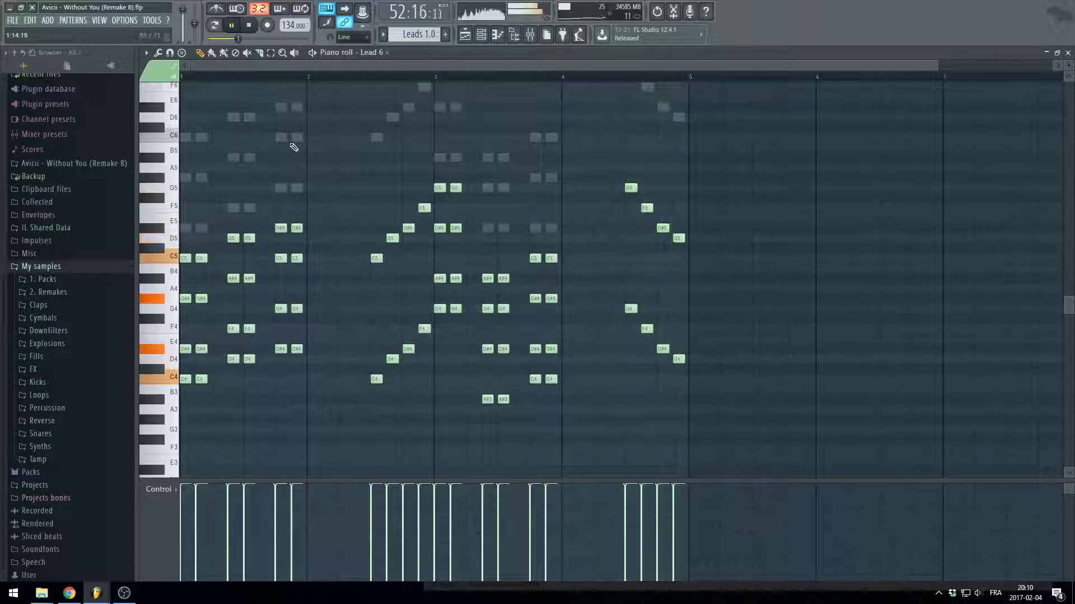
left_click(470, 37)
Examine the notes of the Crispy Lead clip at bar 57 and the mixer tracks, returning to the playlist
left_click_drag(462, 64, 476, 60)
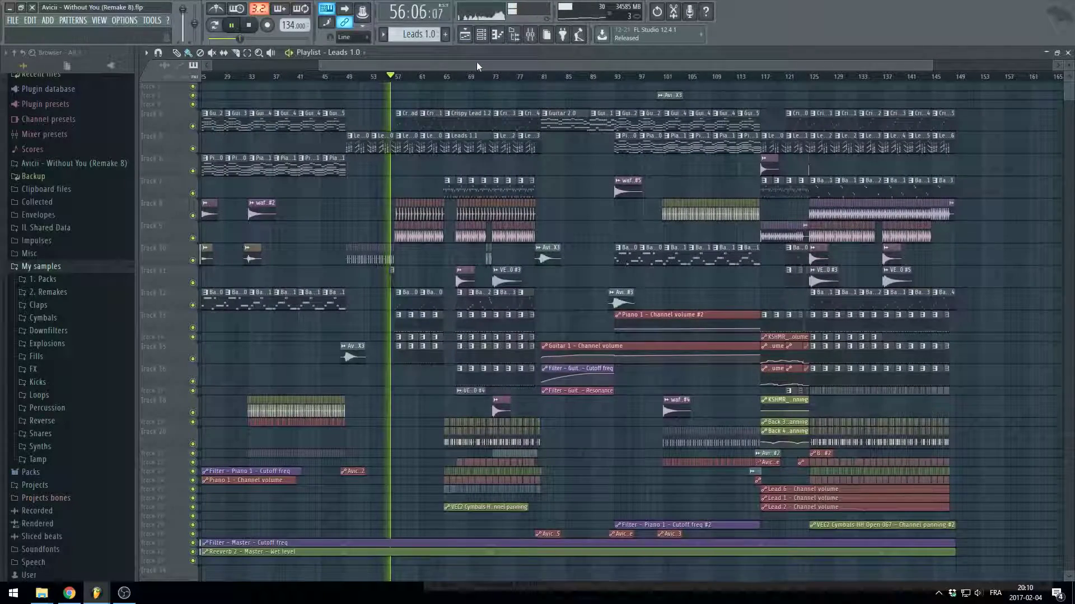
double_click(407, 121)
scroll(282, 149, "up", 5)
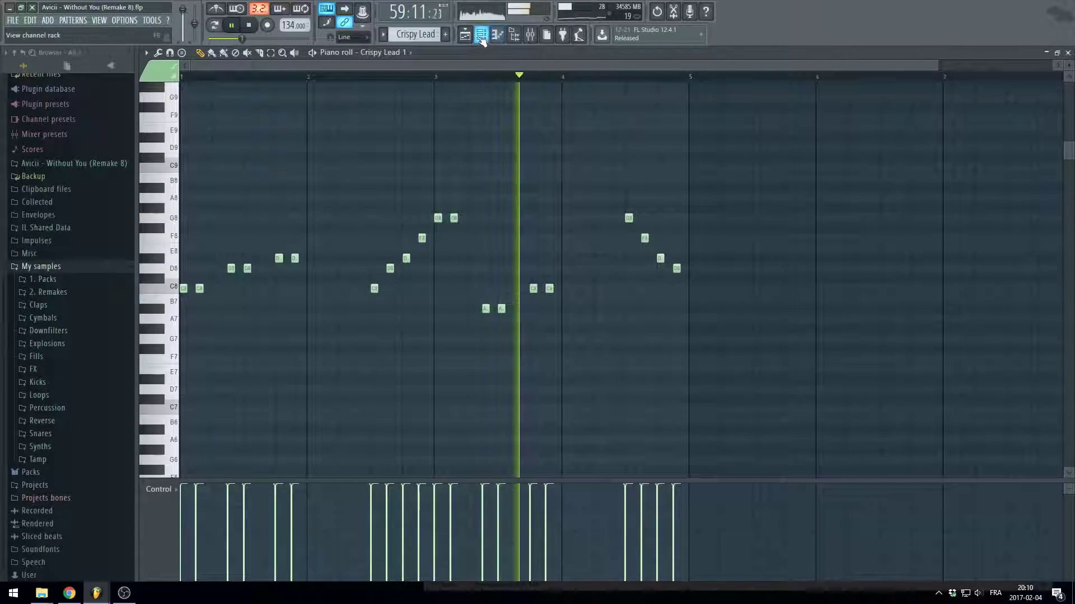
left_click(532, 35)
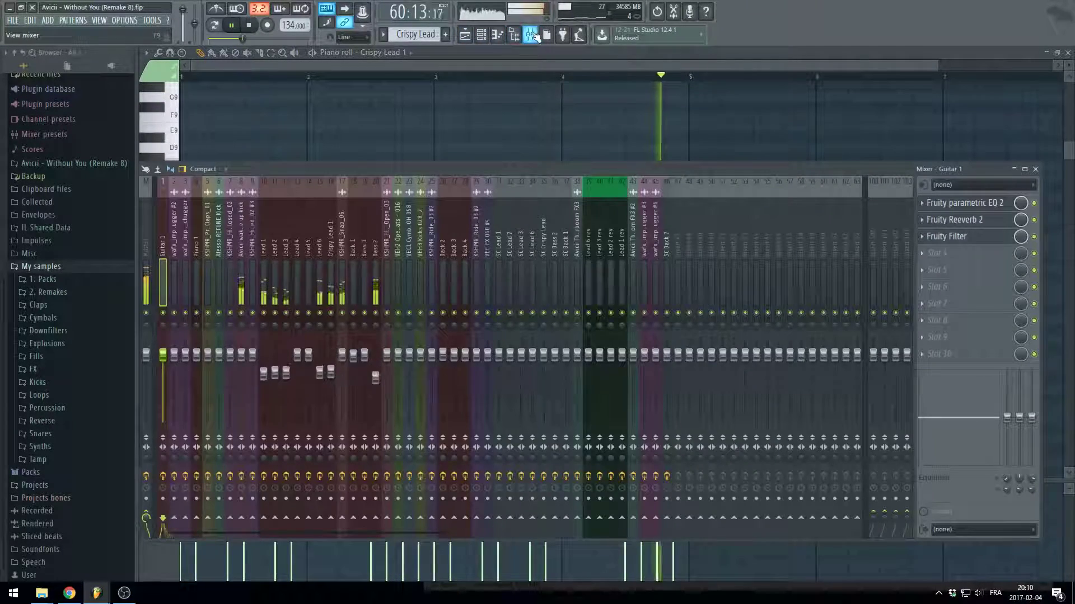
left_click(468, 38)
Examine the notes of the Bass 2.2 and Leads 1.2 clips in the piano roll, returning to the playlist
left_click_drag(461, 62, 498, 64)
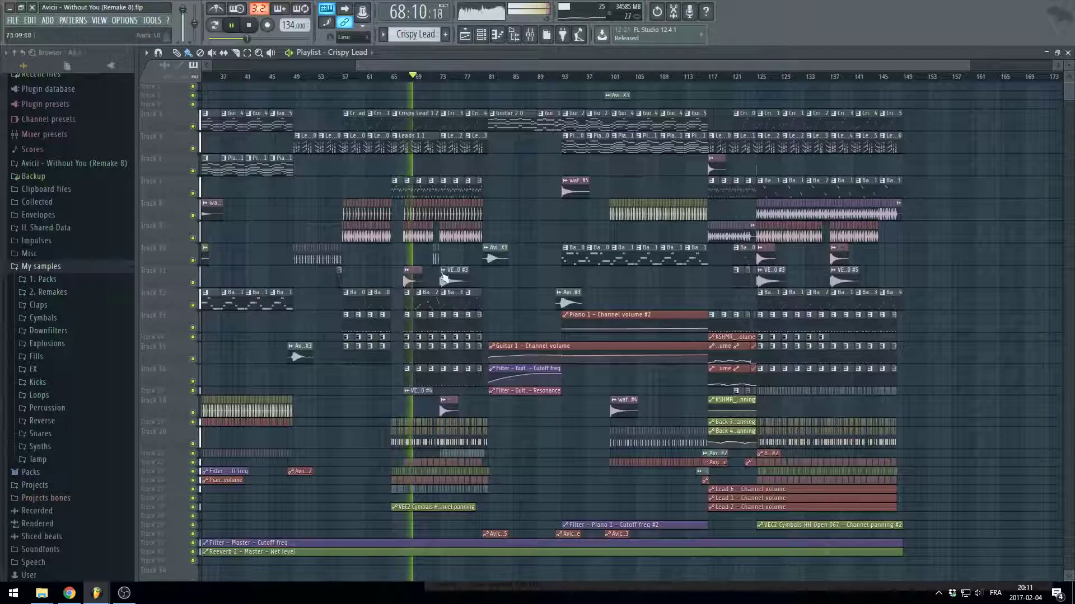
double_click(423, 294)
left_click_drag(438, 67, 252, 76)
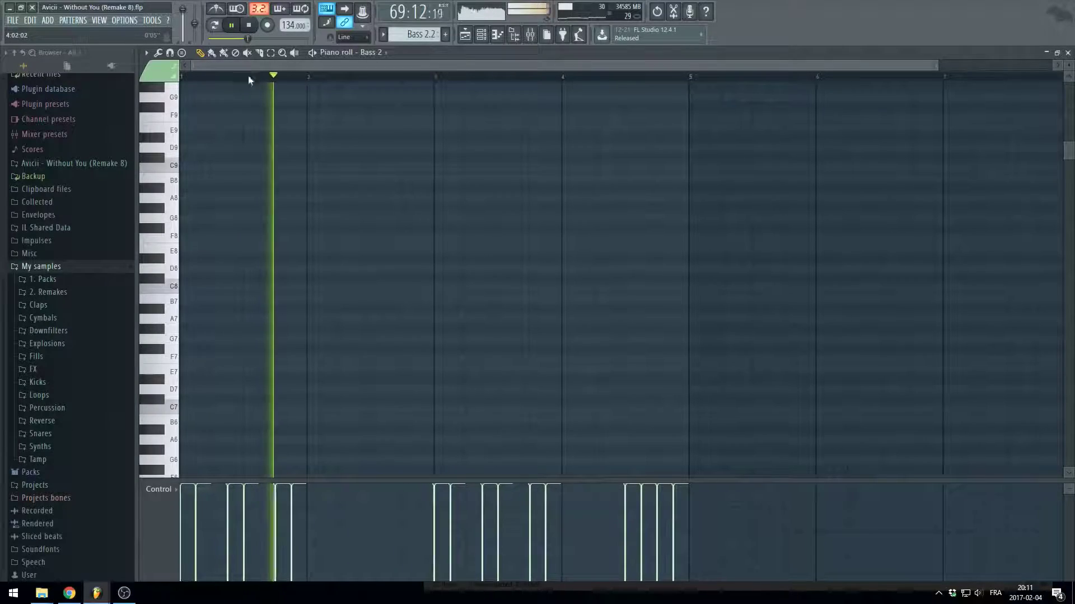
scroll(294, 150, "down", 5)
scroll(309, 187, "down", 5)
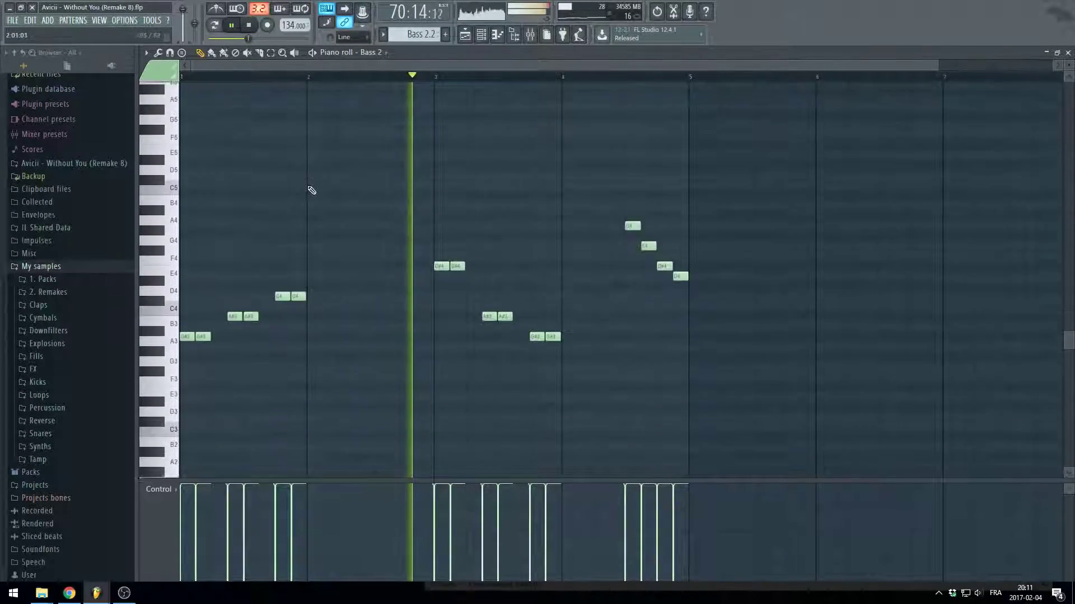
left_click(470, 37)
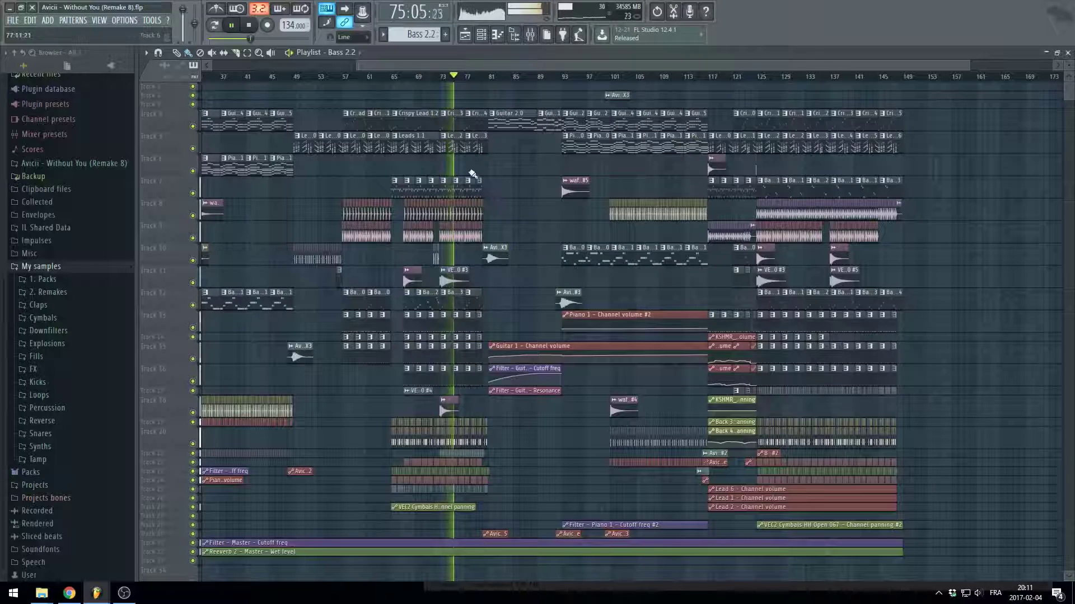
double_click(457, 145)
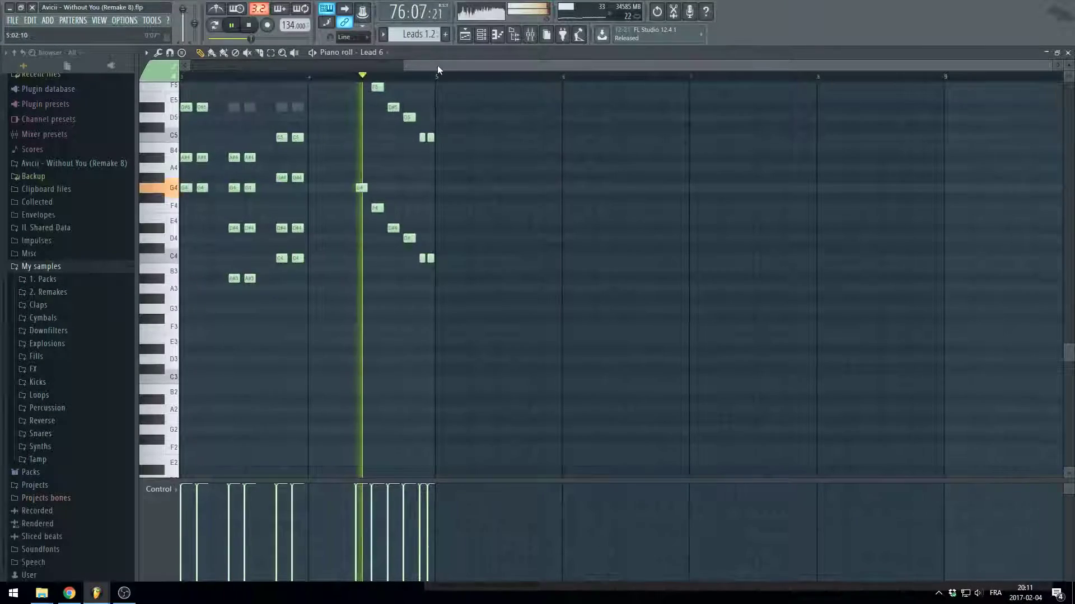
left_click(465, 36)
Examine the complete Guitar 2.0 note pattern in the piano roll, fitting all its bars in view, and return to the playlist
left_click_drag(473, 66, 535, 65)
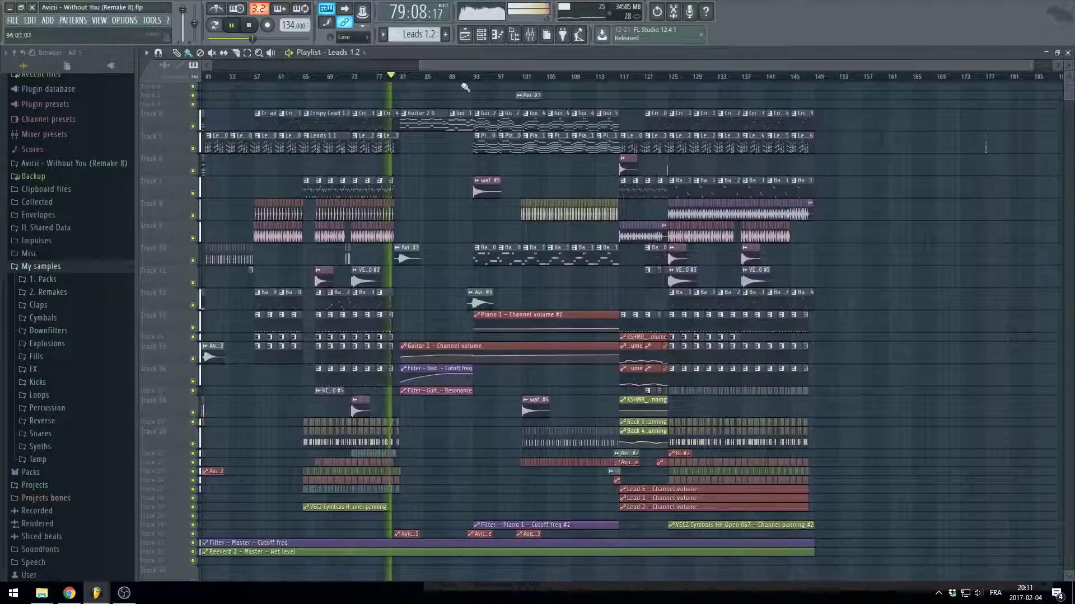
double_click(424, 119)
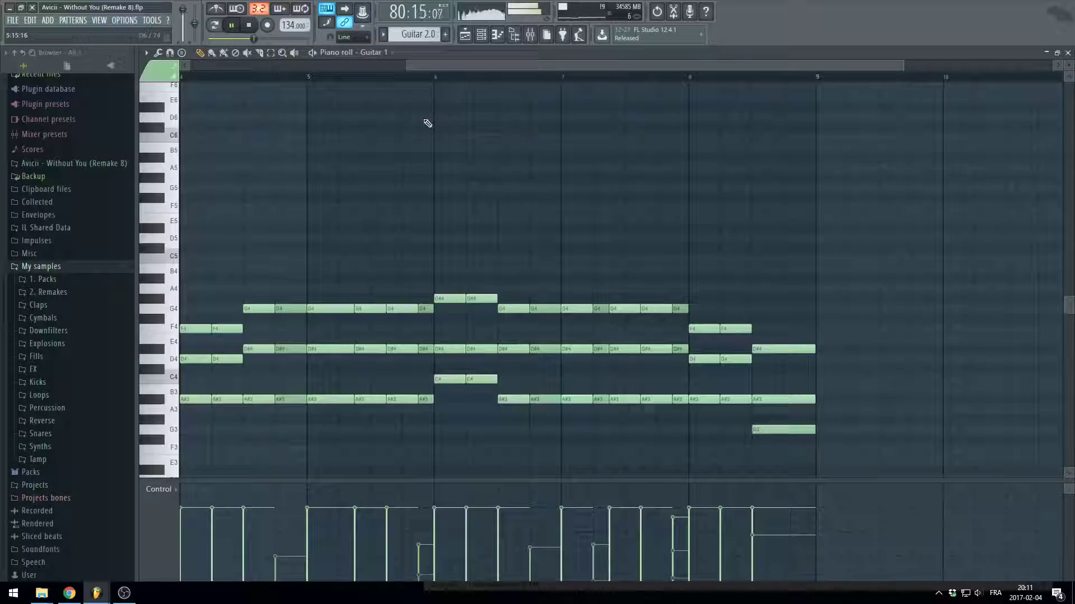
left_click_drag(441, 67, 231, 75)
scroll(269, 120, "down", 3)
scroll(286, 141, "down", 1)
scroll(288, 141, "down", 2)
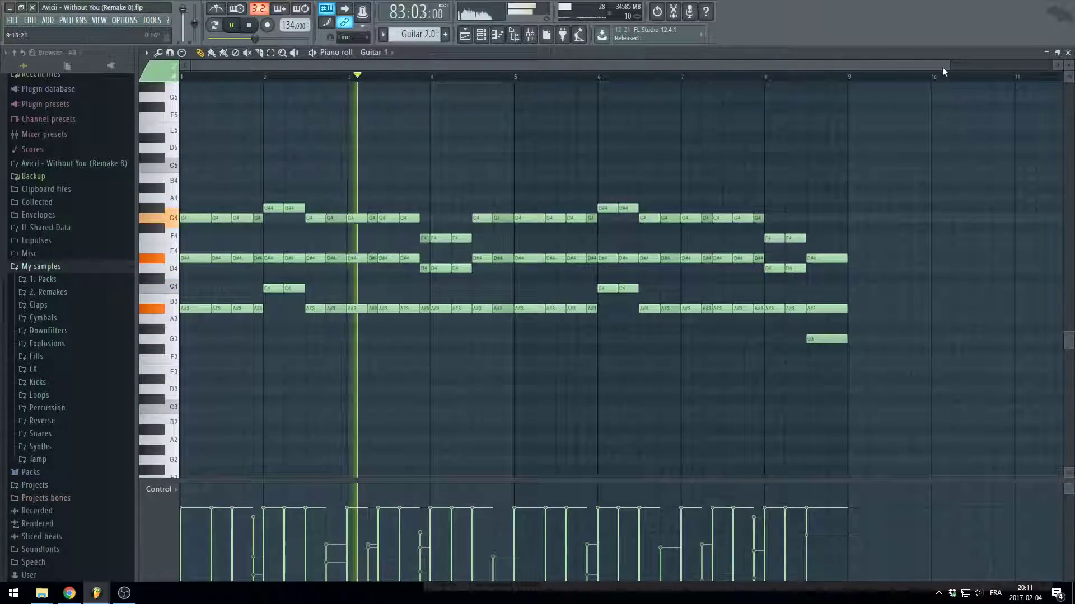
left_click_drag(949, 65, 786, 78)
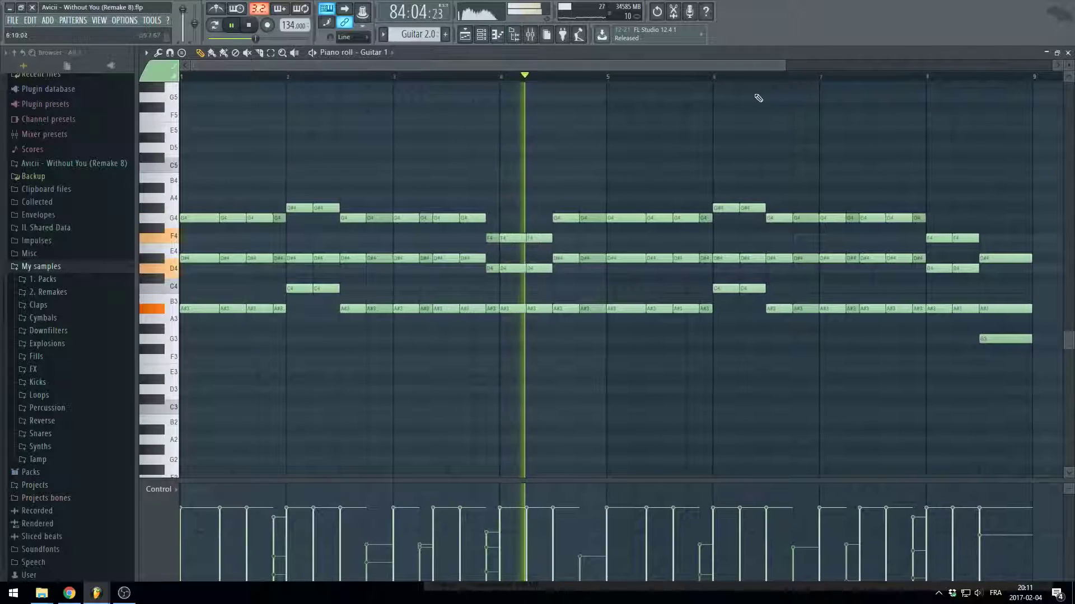
left_click(470, 38)
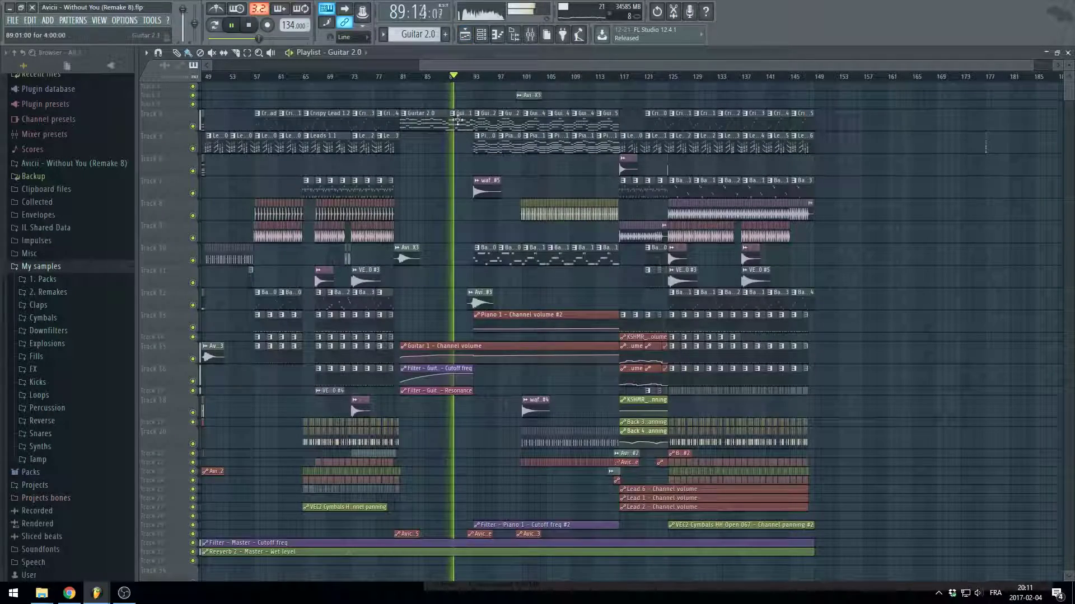
Examine the notes of the Piano 1.0 clip in the section starting at bar 93, returning to the playlist
left_click_drag(500, 68, 542, 62)
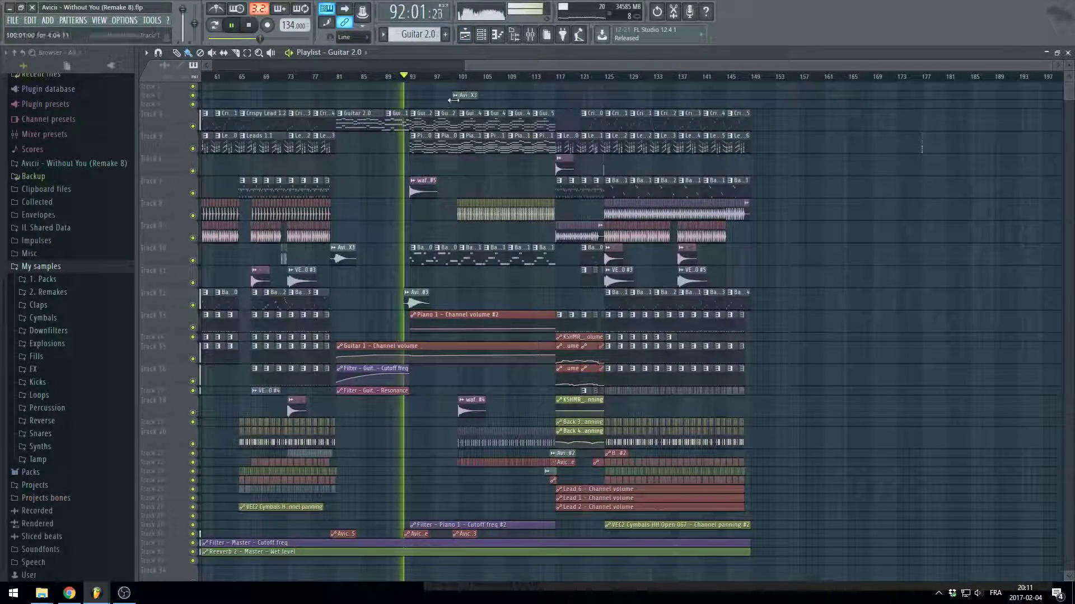
double_click(425, 146)
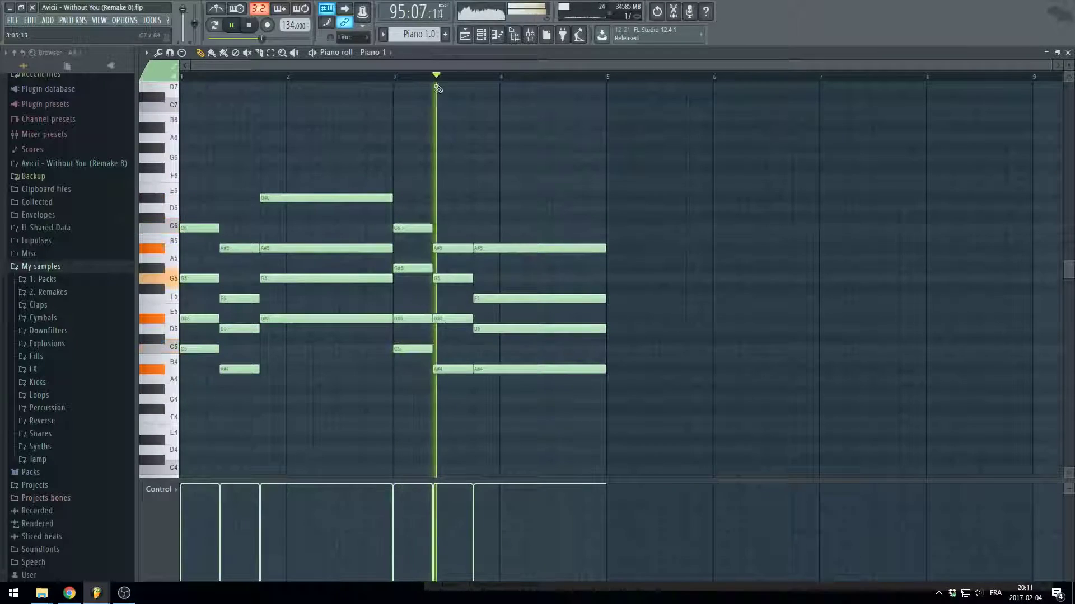
left_click(465, 35)
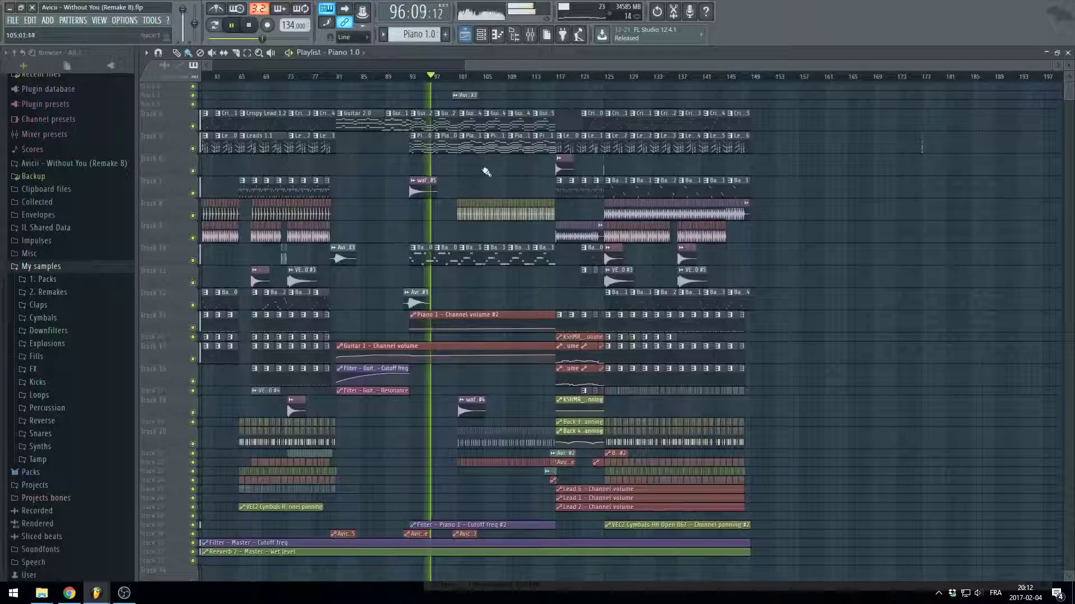
Examine the Bass 1.0 note pattern in the piano roll from its first bar
double_click(449, 253)
left_click_drag(447, 69, 198, 75)
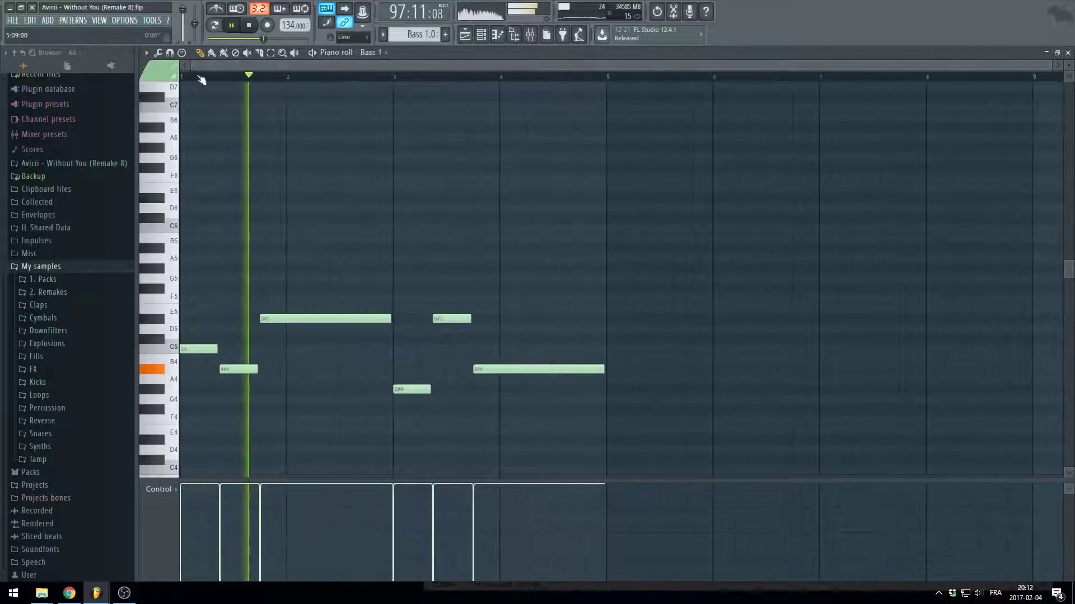
scroll(326, 144, "down", 1)
scroll(370, 186, "up", 1)
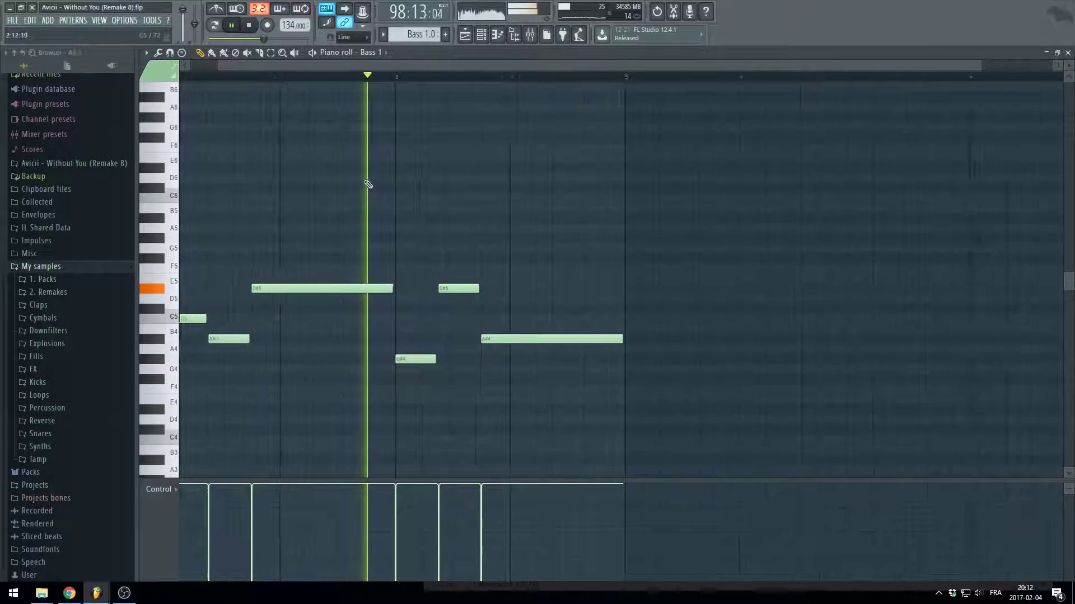
left_click_drag(366, 69, 237, 66)
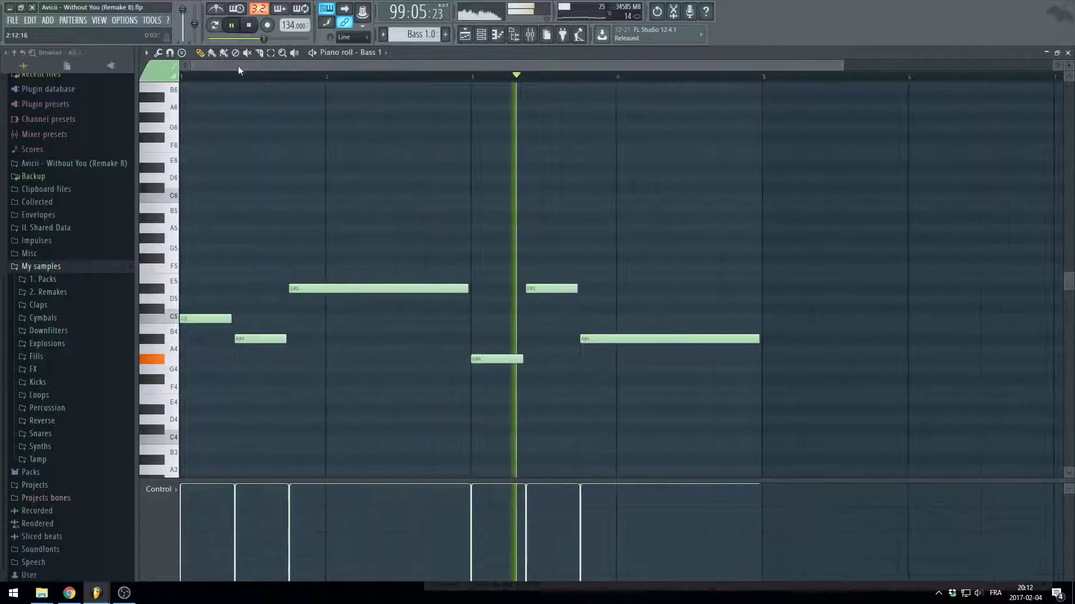
Examine the notes of the Bass 1.1 pattern from the playlist in the piano roll, returning to the playlist
left_click(464, 43)
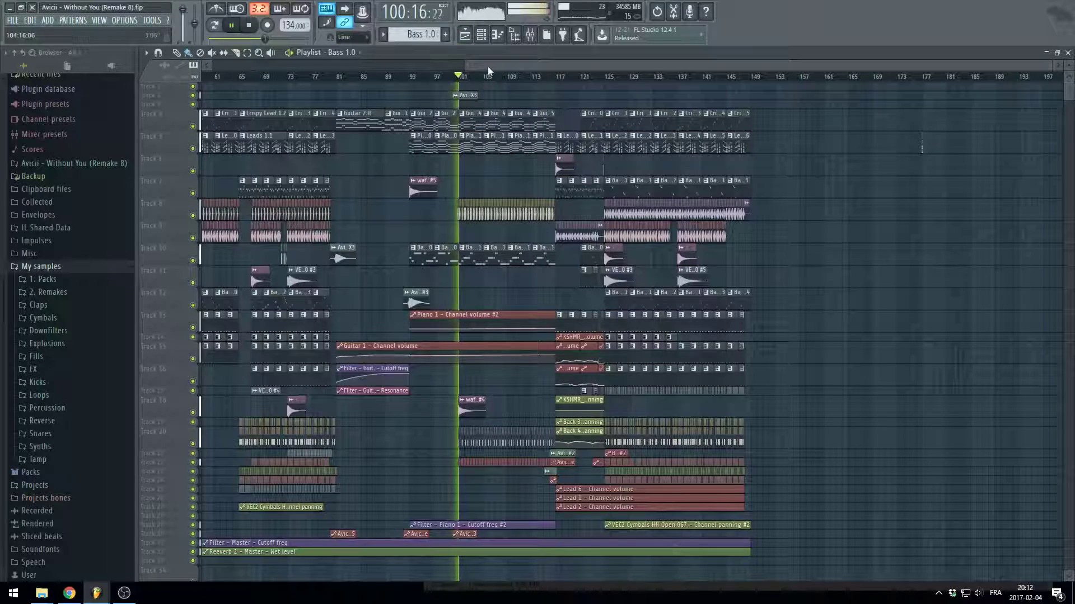
double_click(474, 259)
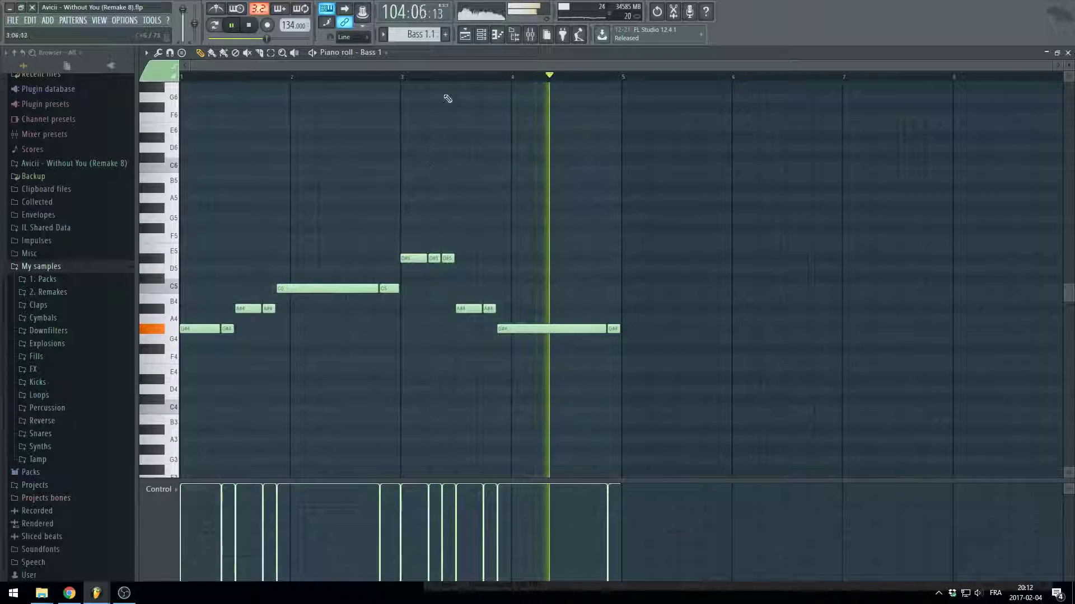
left_click(464, 34)
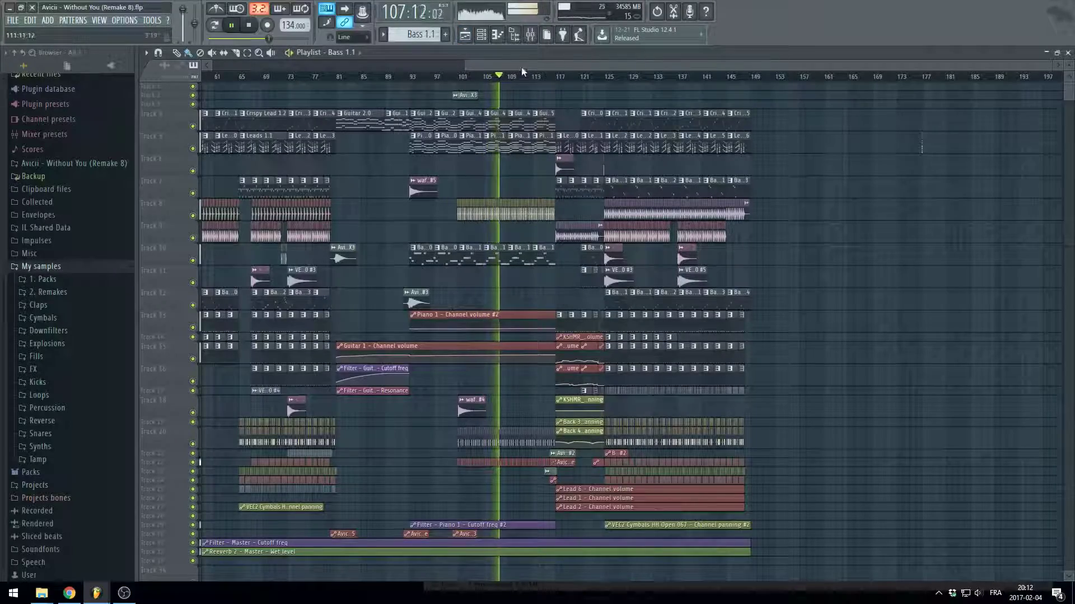
Examine the Back 2.0 note pattern starting at bar 117 and its channels in the channel rack, returning to the playlist
scroll(521, 66, "up", 3)
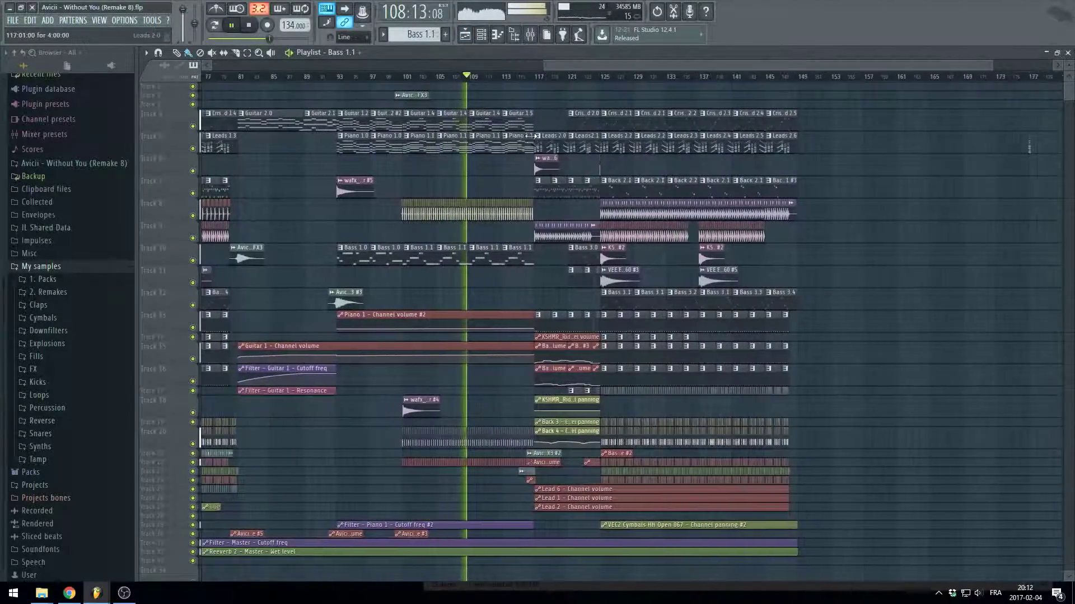
scroll(539, 126, "up", 3)
left_click_drag(603, 64, 596, 63)
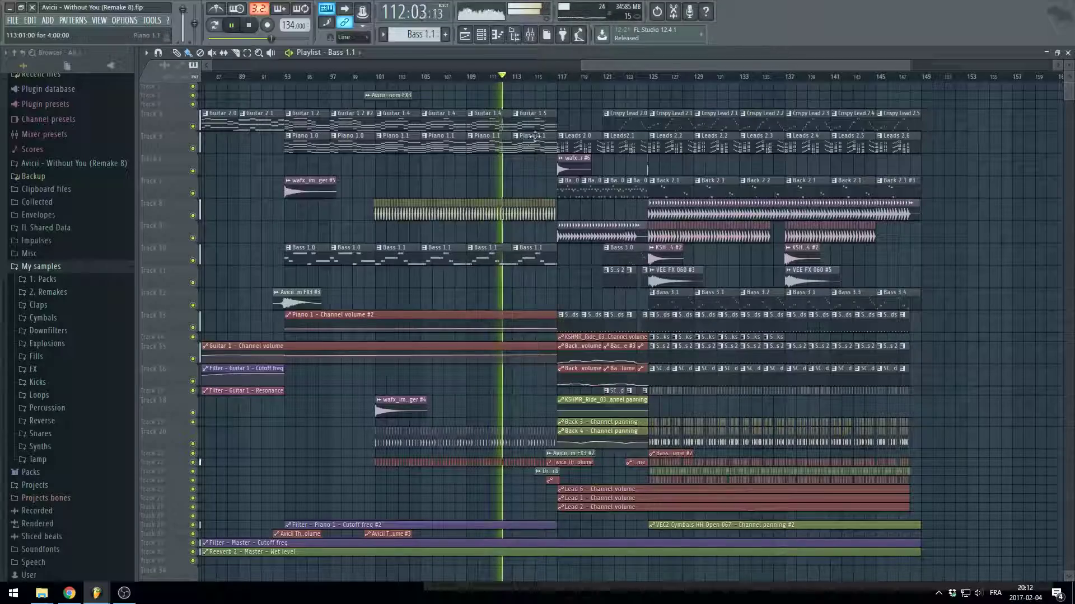
left_click_drag(597, 63, 618, 69)
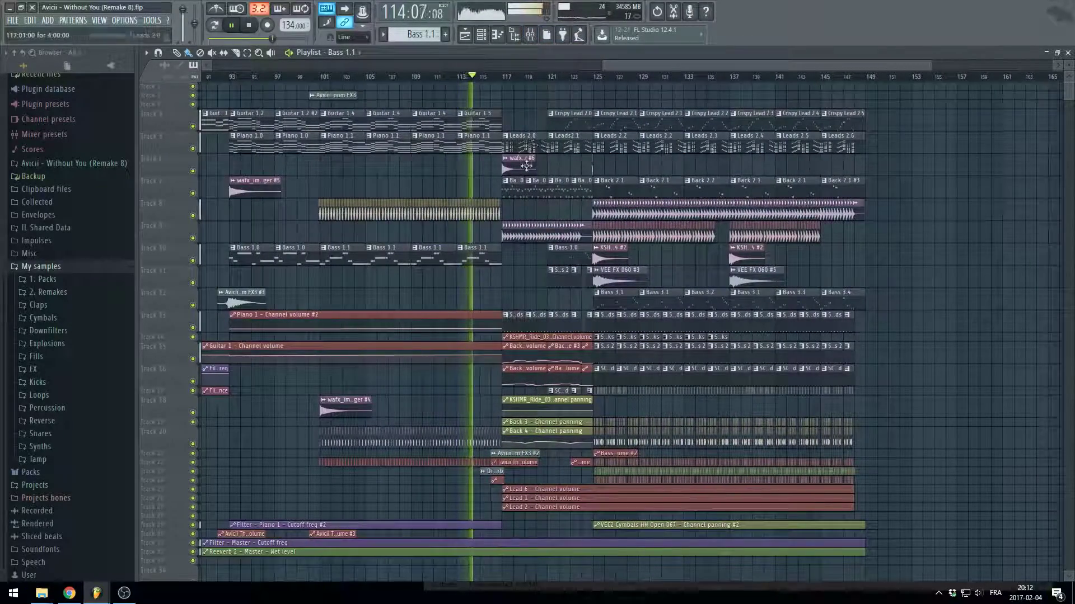
double_click(518, 193)
left_click_drag(495, 64, 281, 79)
scroll(371, 146, "up", 3)
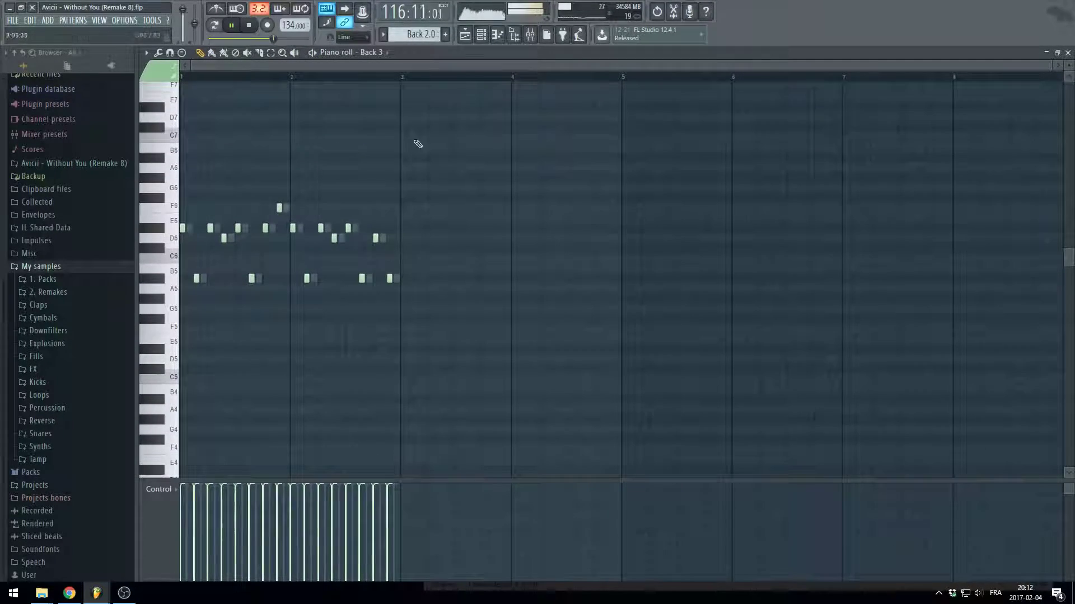
scroll(260, 139, "up", 3)
left_click_drag(247, 65, 224, 65)
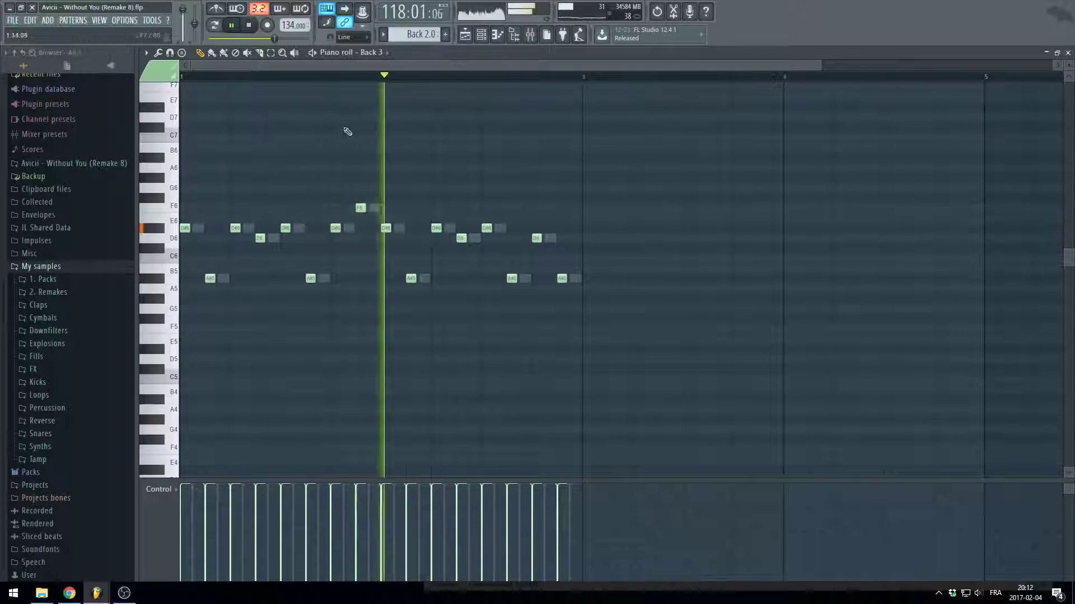
left_click(483, 40)
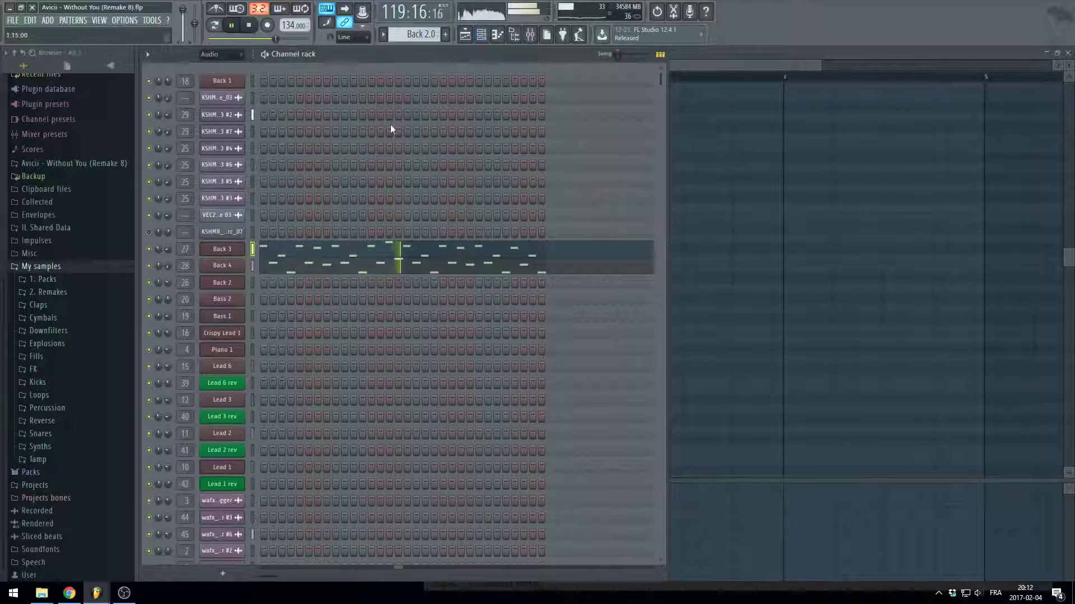
left_click(465, 37)
Examine the notes of the Leads2.1 clip at bar 121 from its first bar, returning to the playlist
scroll(628, 62, "right", 4)
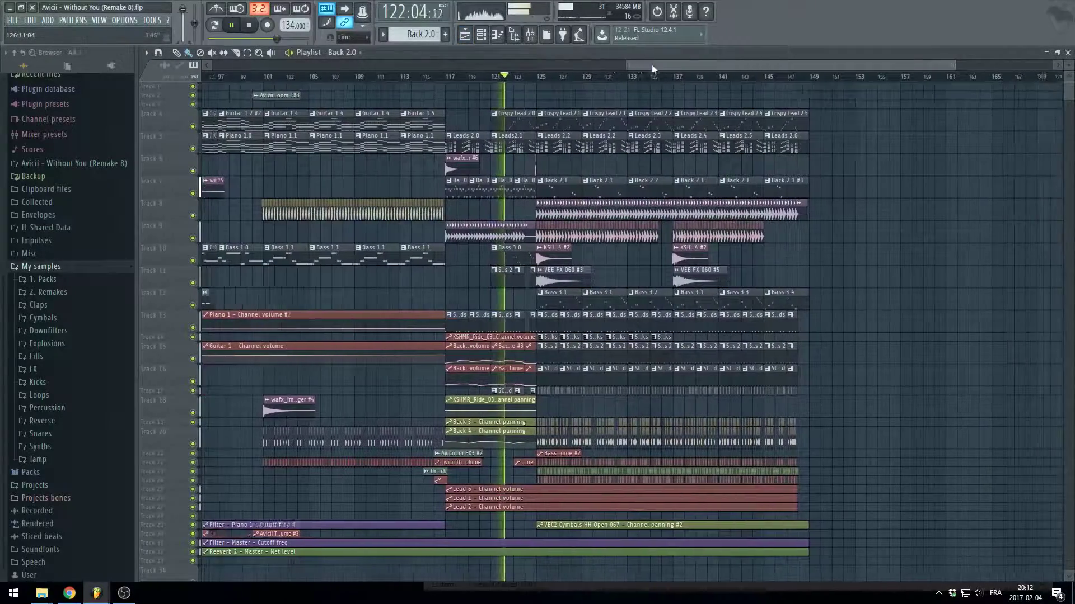
double_click(481, 147)
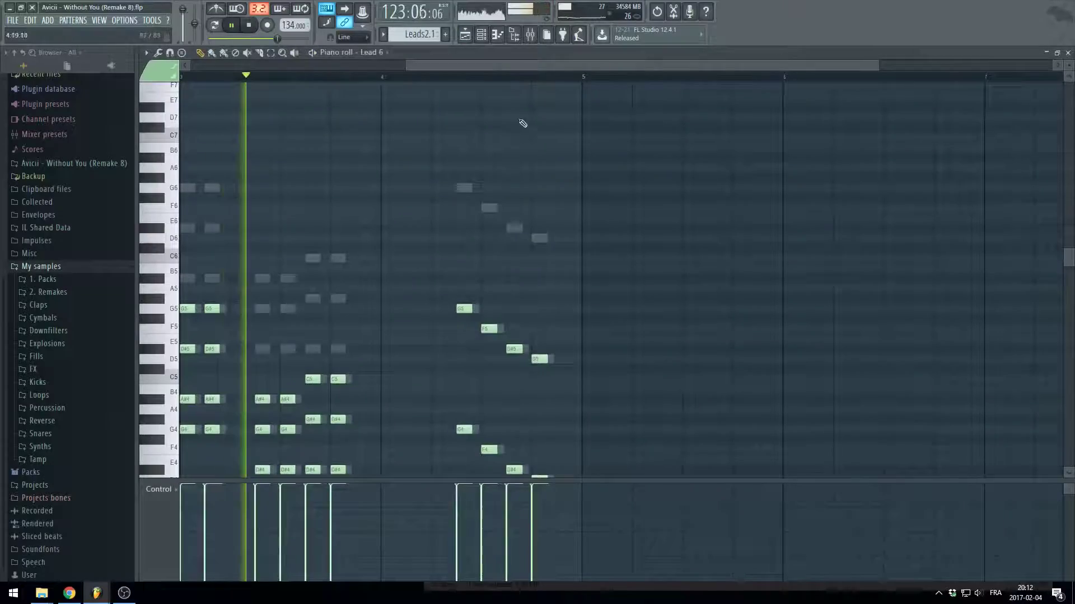
scroll(513, 66, "up", 2)
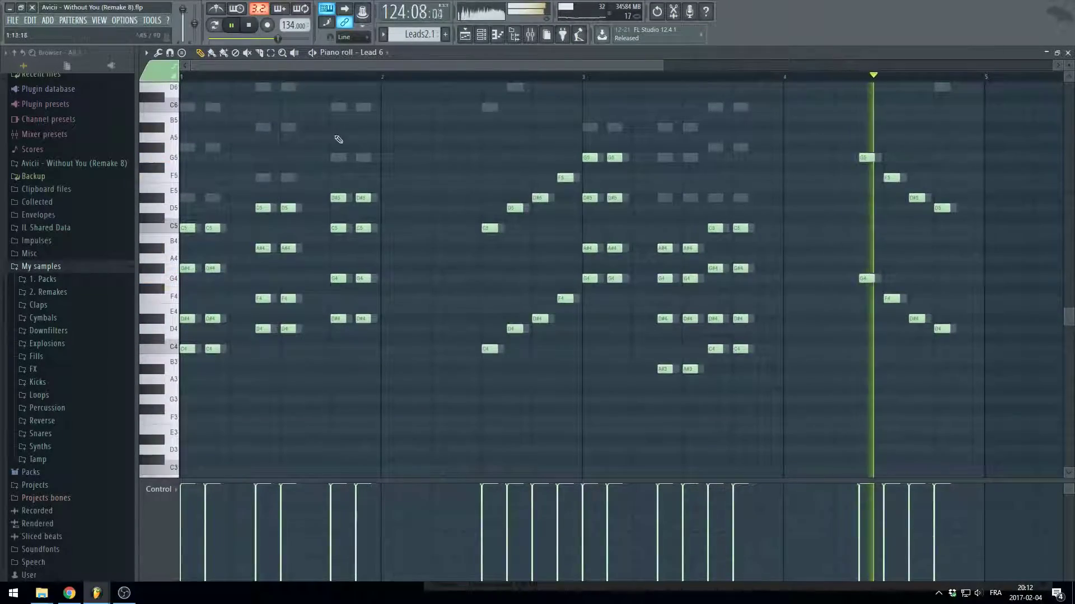
left_click(467, 38)
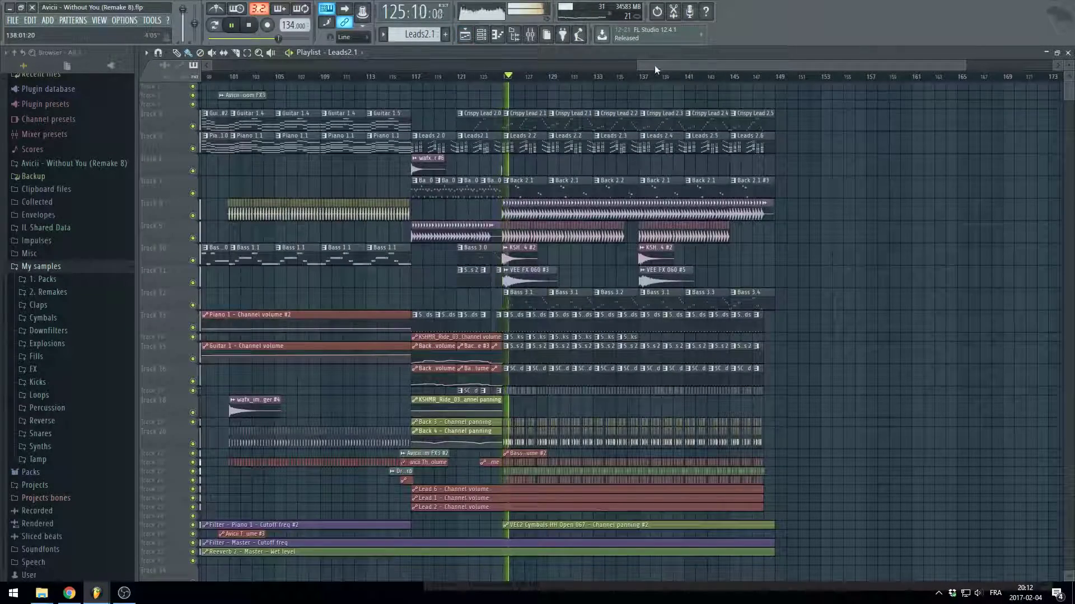
Examine the complete Crispy Lead 2.1 note pattern in the piano roll, fitting its four bars in view, and return to the playlist
left_click_drag(656, 69, 661, 67)
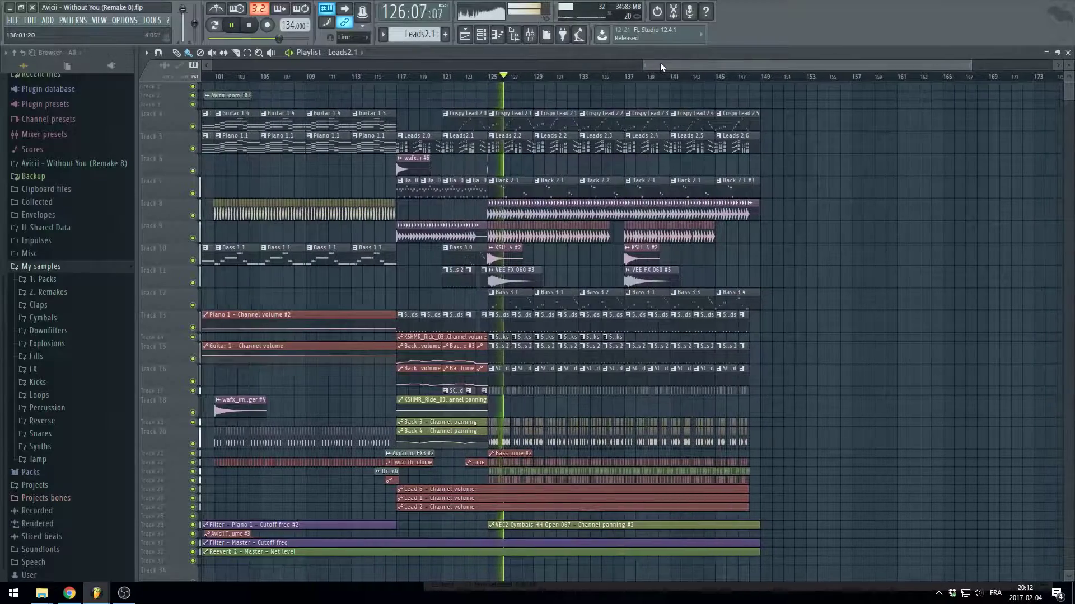
double_click(524, 122)
left_click_drag(531, 66, 217, 83)
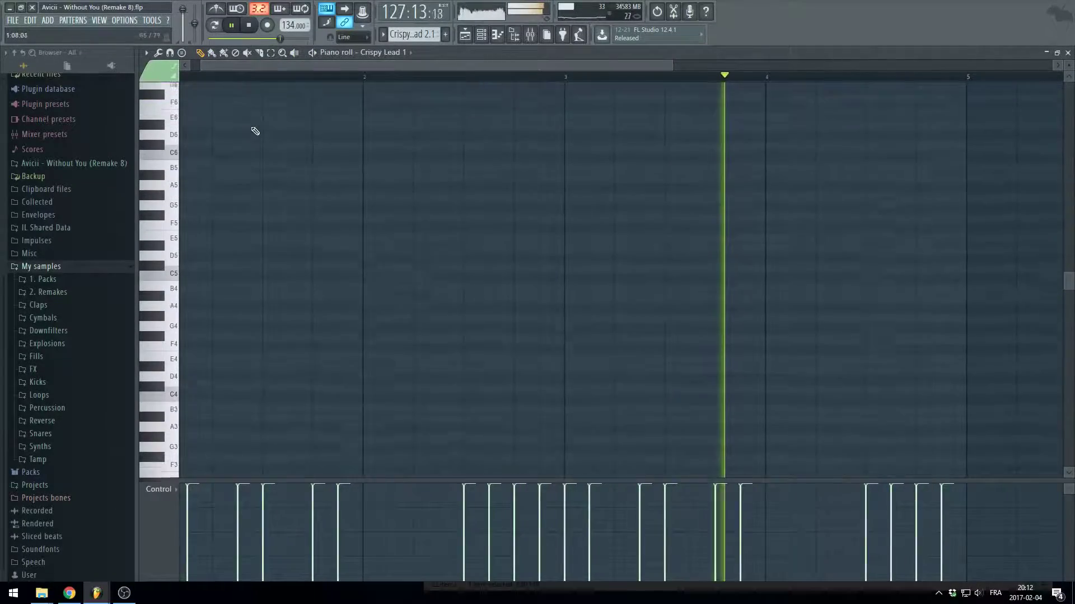
scroll(268, 143, "up", 5)
scroll(271, 149, "up", 3)
scroll(271, 149, "down", 1, "ctrl")
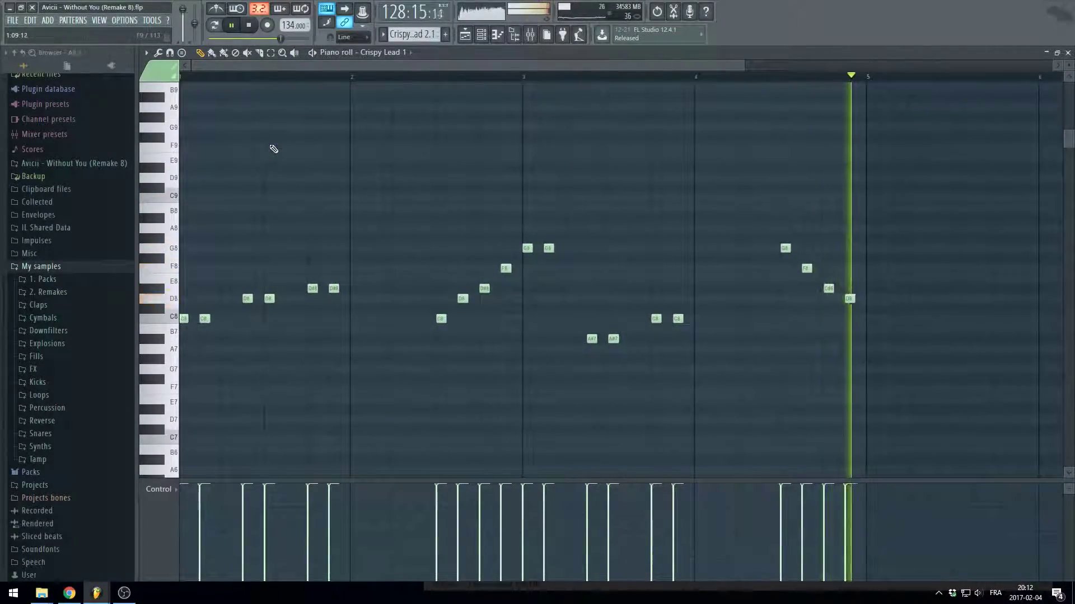
left_click(469, 39)
Look over the mixer levels during playback and examine the notes of the Back 2.1 clip, returning to the playlist
left_click(542, 39)
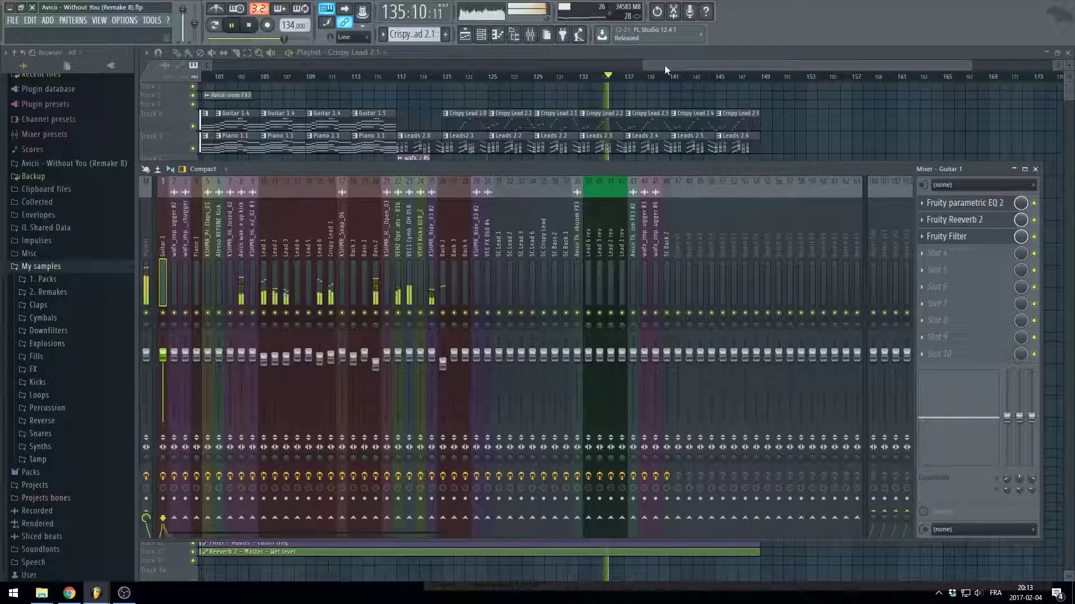
key("F9")
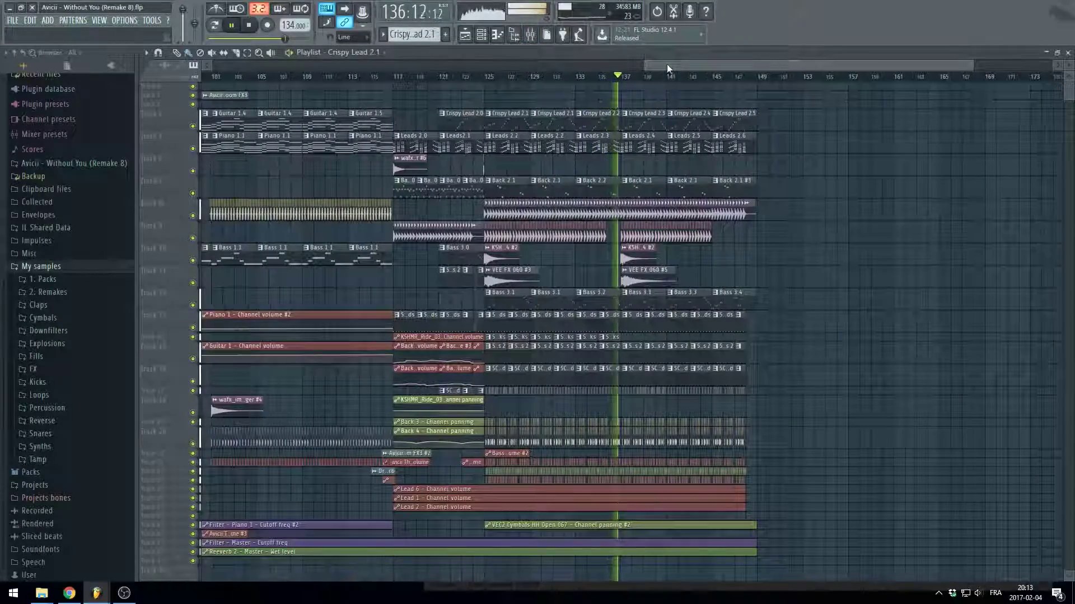
left_click_drag(671, 64, 702, 62)
double_click(550, 191)
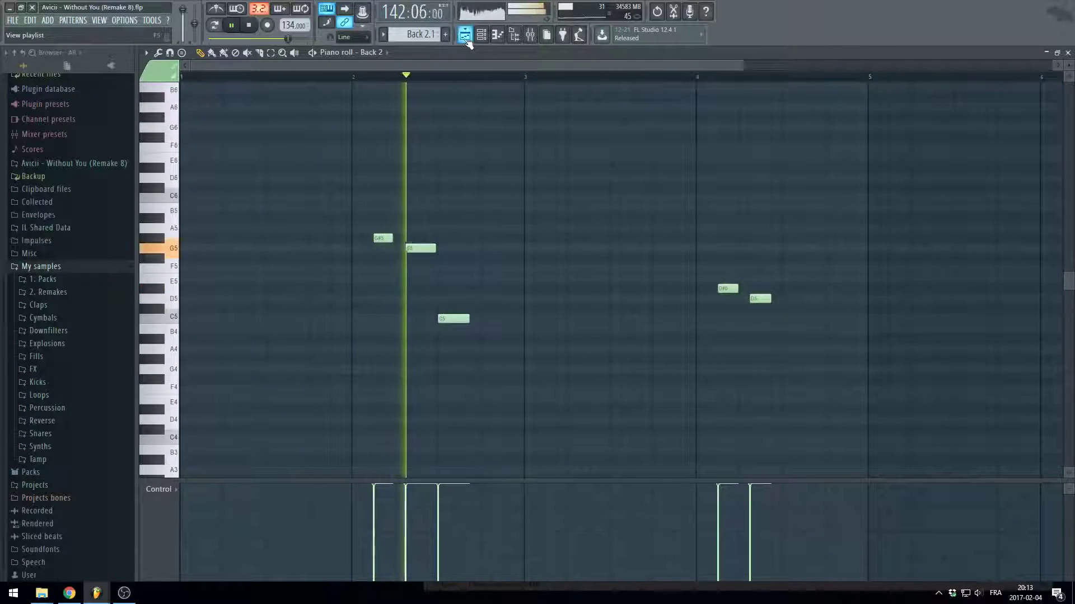
left_click(465, 35)
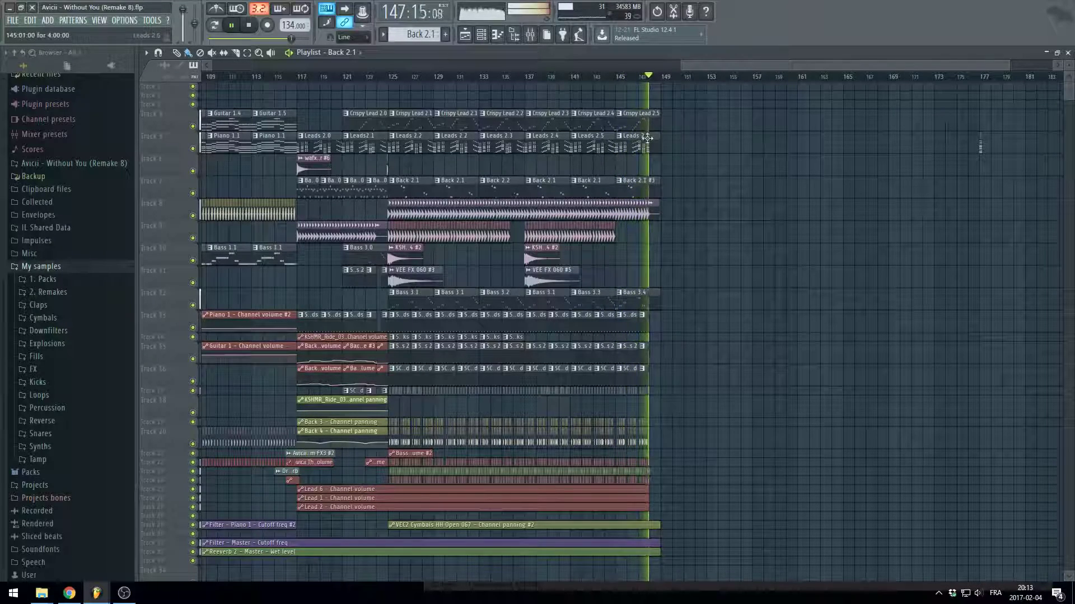
Stop the song, play the Guitar 1.1 pattern on its own and show the RealGuitar instrument of the Guitar 1 channel
key("space")
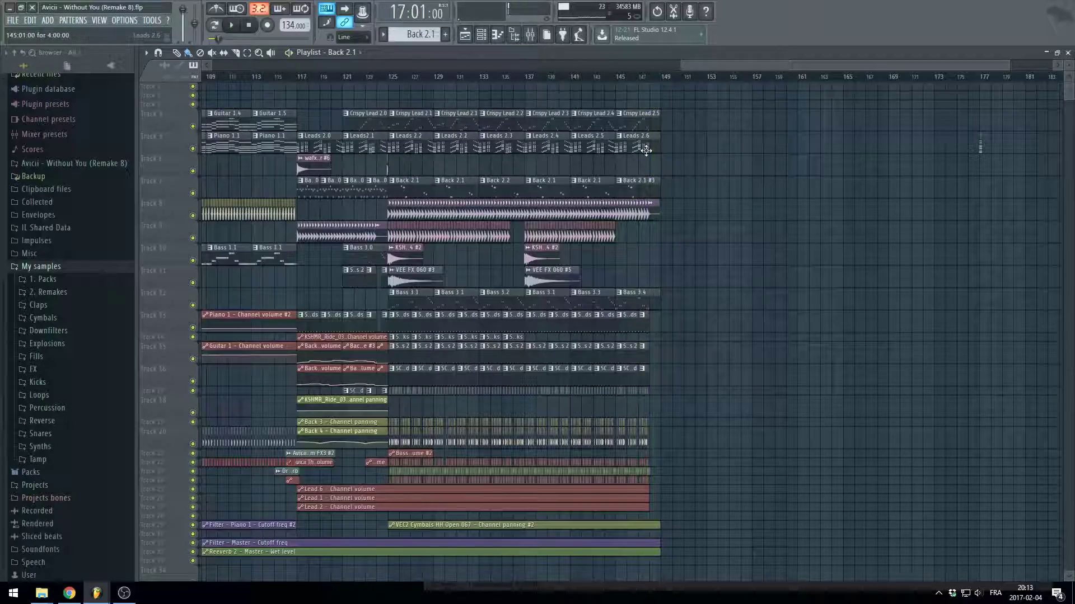
left_click_drag(688, 63, 302, 112)
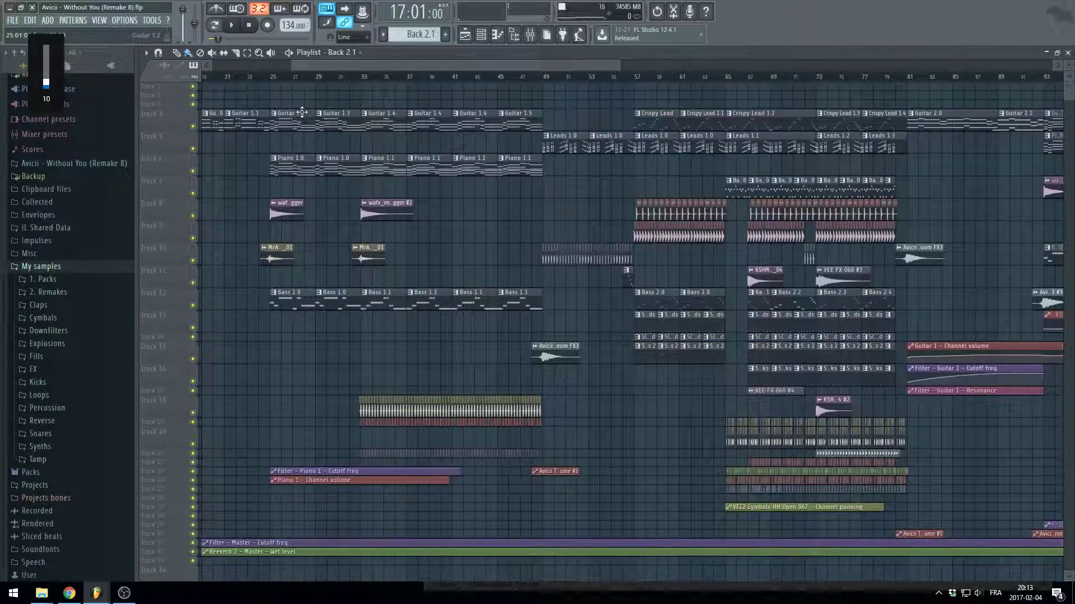
double_click(253, 114)
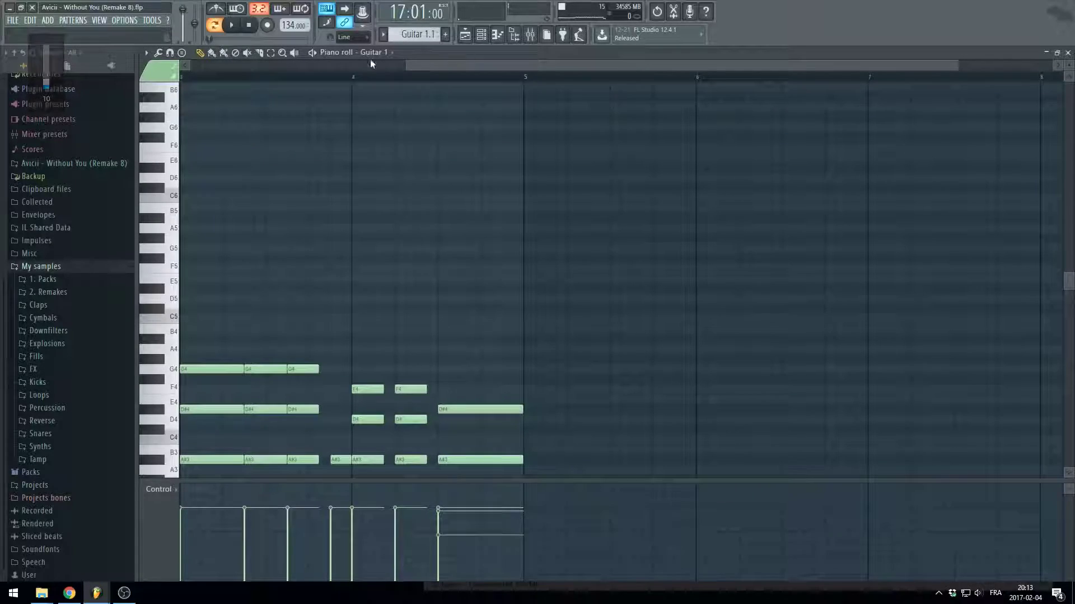
key("space")
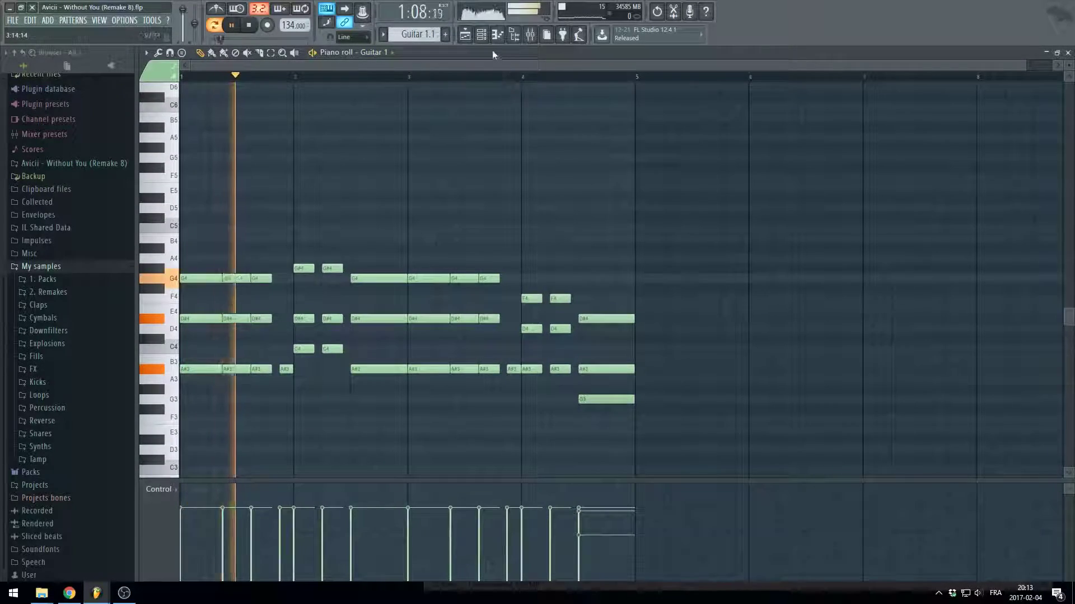
key("F6")
left_click(222, 97)
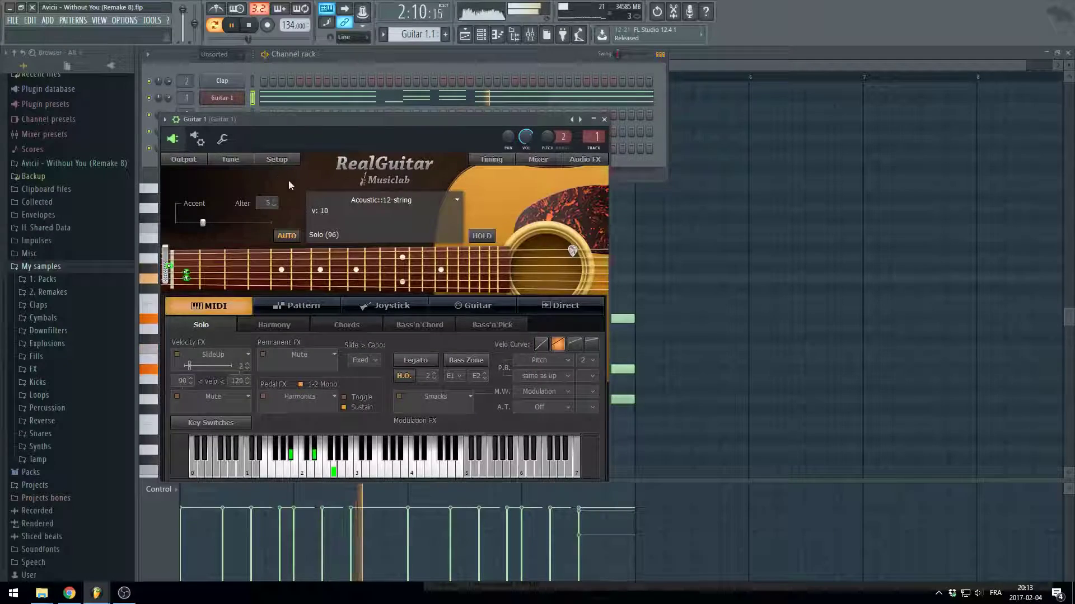
Inspect Guitar 1's mixer effects Fruity parametric EQ 2, Fruity Reeverb 2 and Fruity Filter, toggling effects to compare the sound
left_click(530, 35)
left_click(972, 205)
key("space")
left_click(972, 219)
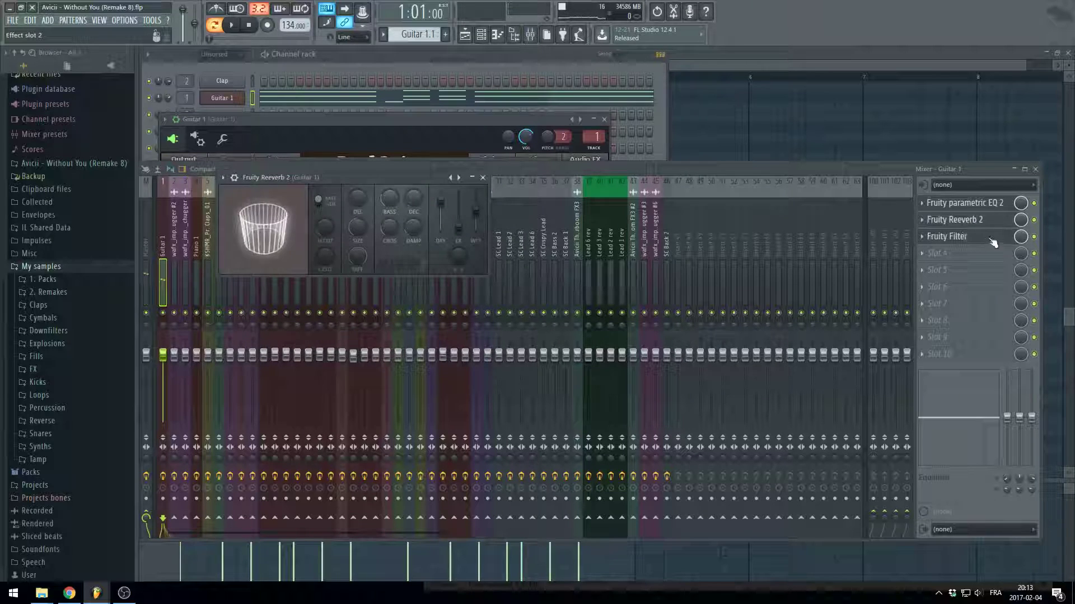
left_click(991, 238)
left_click(1034, 236)
left_click(1033, 220)
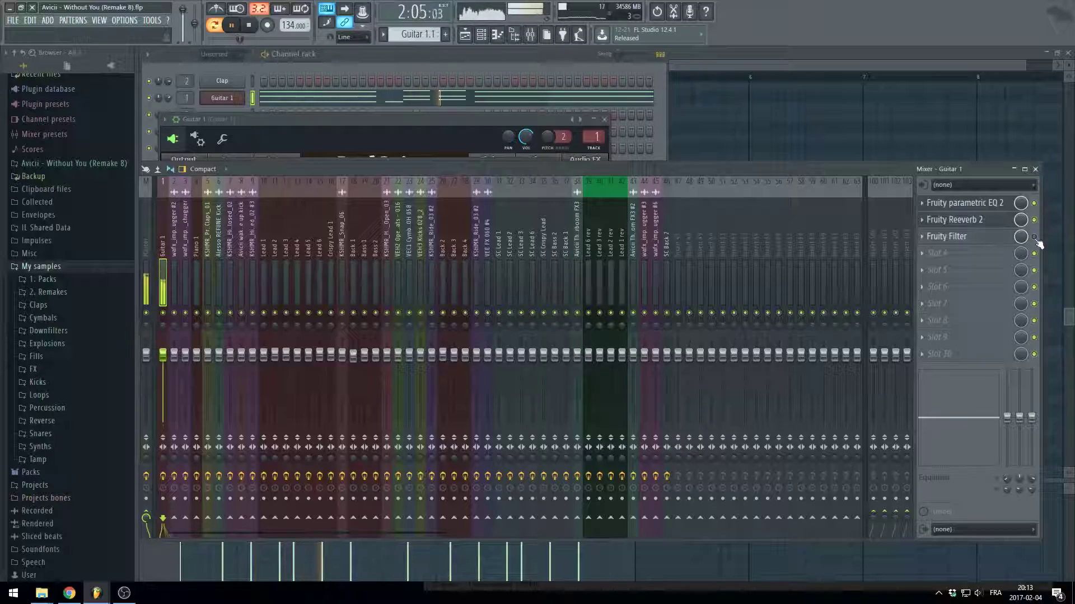
Play the Piano 1.0 pattern on its own, examine its notes in the piano roll and bring up the mixer
left_click(468, 37)
double_click(299, 172)
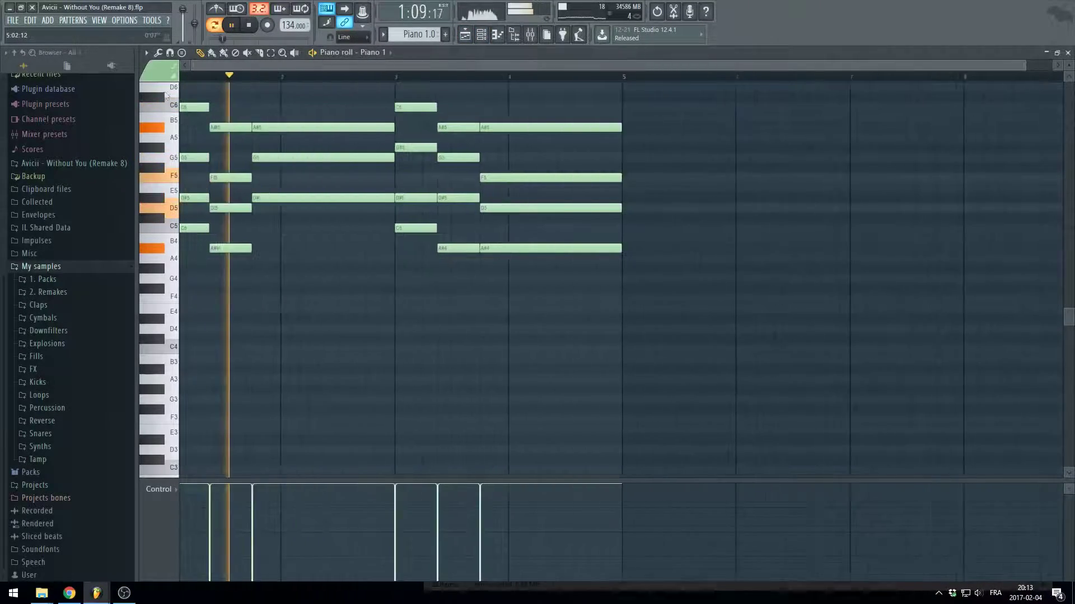
scroll(444, 124, "up", 4)
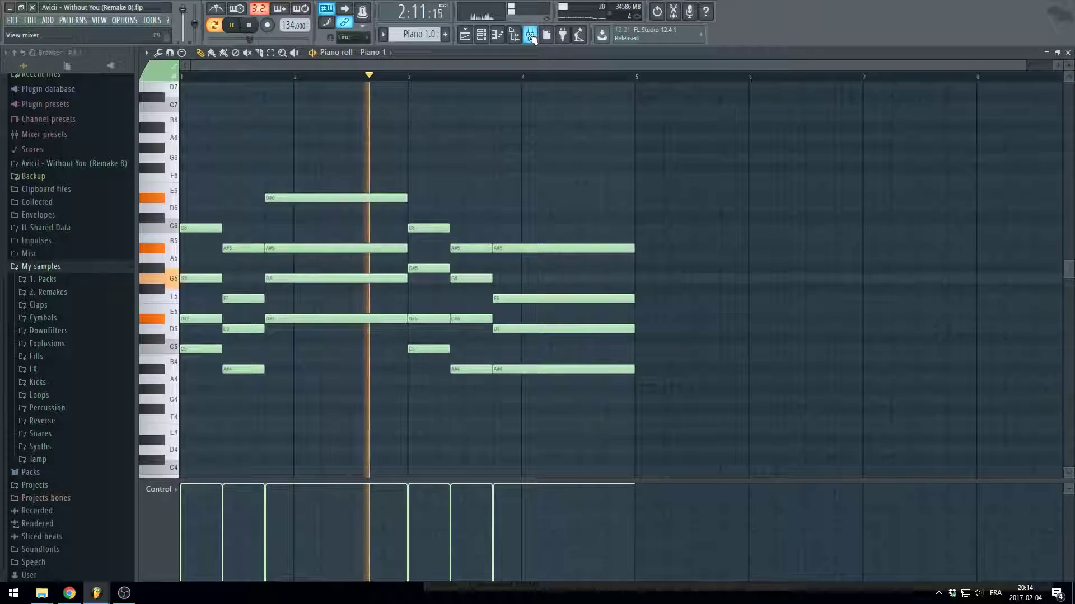
left_click(530, 36)
left_click(1034, 203)
left_click(1034, 220)
left_click(1034, 237)
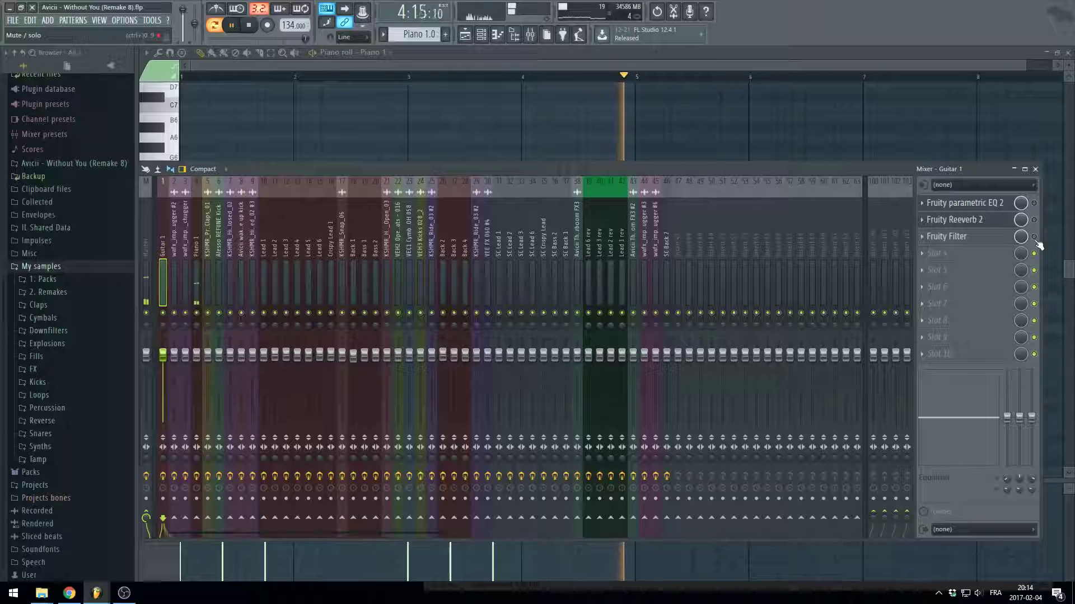
left_click(1034, 237)
left_click(1034, 220)
left_click(1033, 203)
Compare the Piano 1 mixer track's sound with Fruity Filter, Fruity Reeverb 2 and Fruity parametric EQ 2 bypassed and re-enabled
left_click(196, 269)
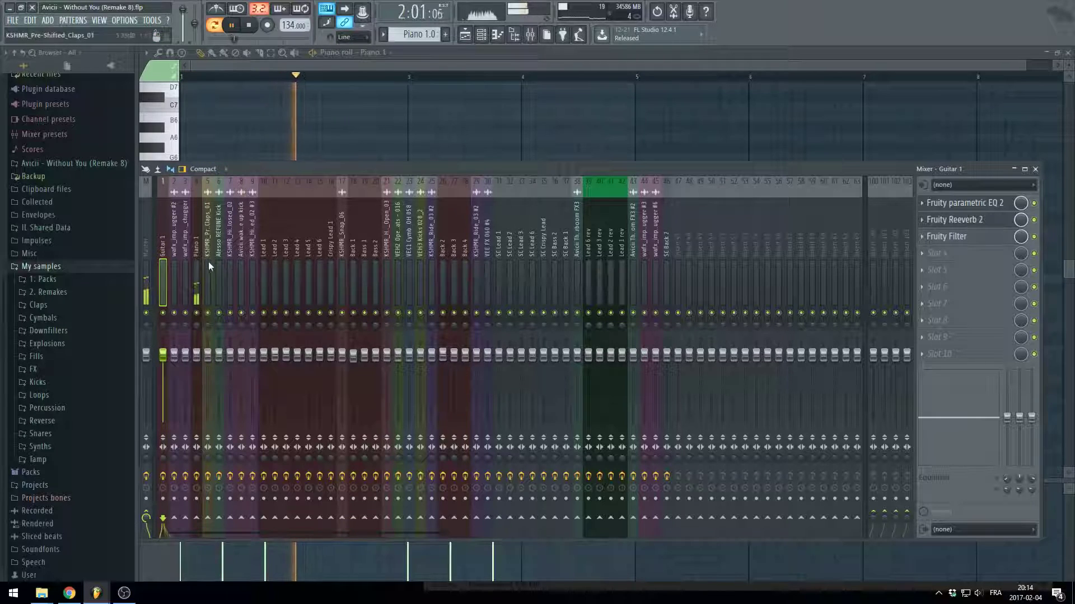
key("space")
left_click(1033, 236)
left_click(1034, 220)
left_click(1034, 203)
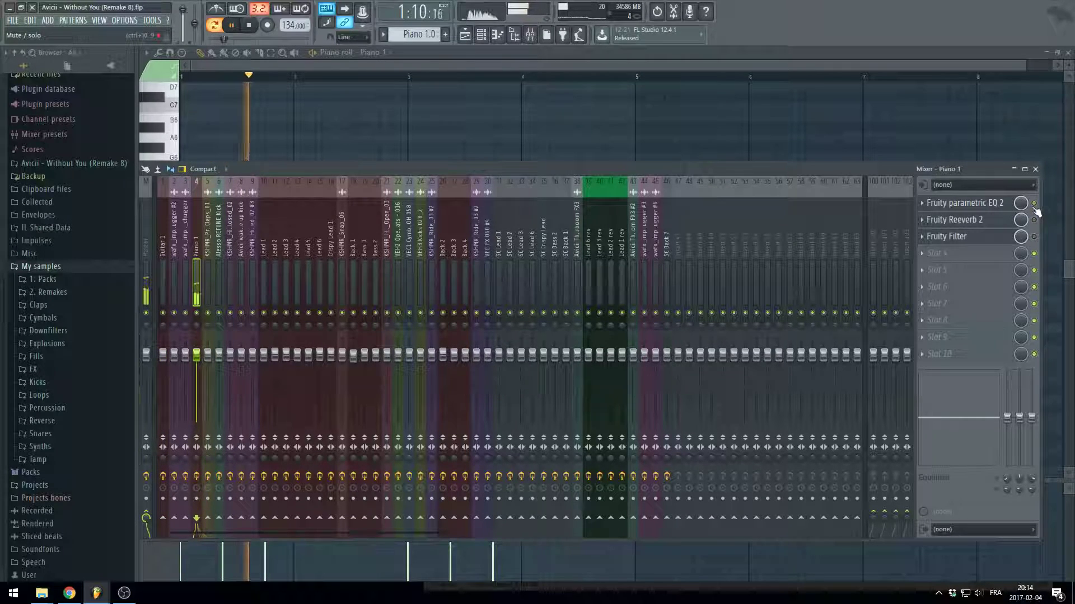
left_click(1033, 220)
left_click(1033, 237)
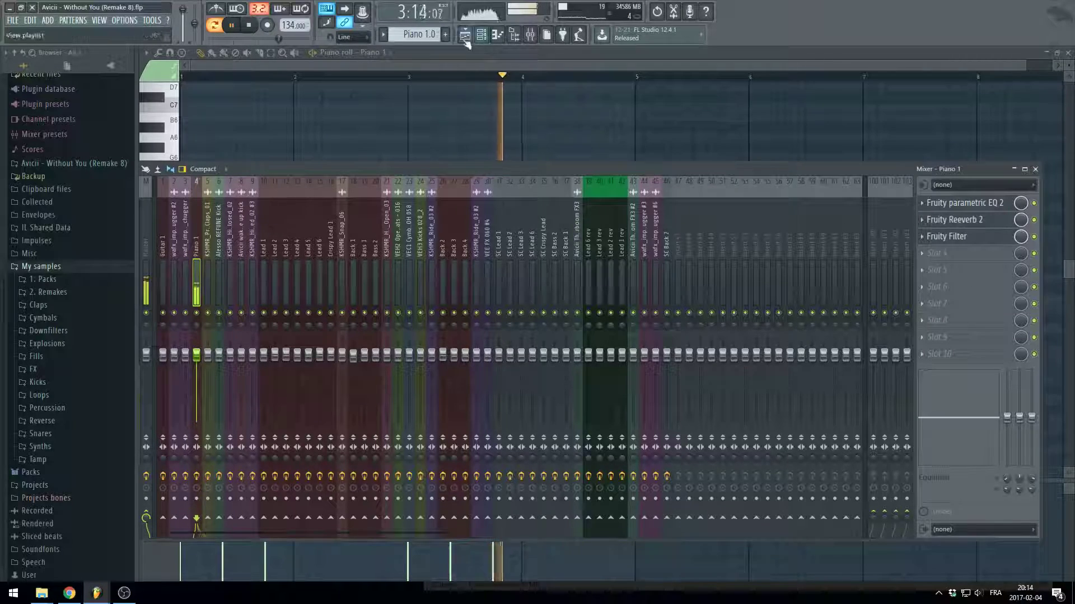
Return to the playlist, move song playback to bar 33, and open the Guitar 1.4 pattern's notes with playback stopped
left_click(467, 40)
left_click(362, 77)
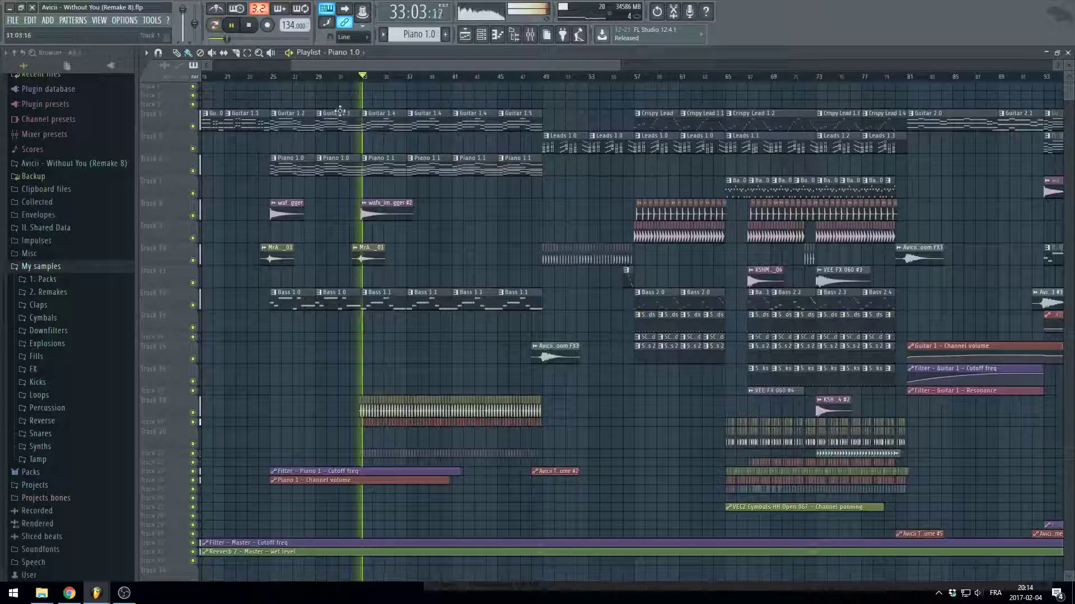
double_click(374, 123)
key("space")
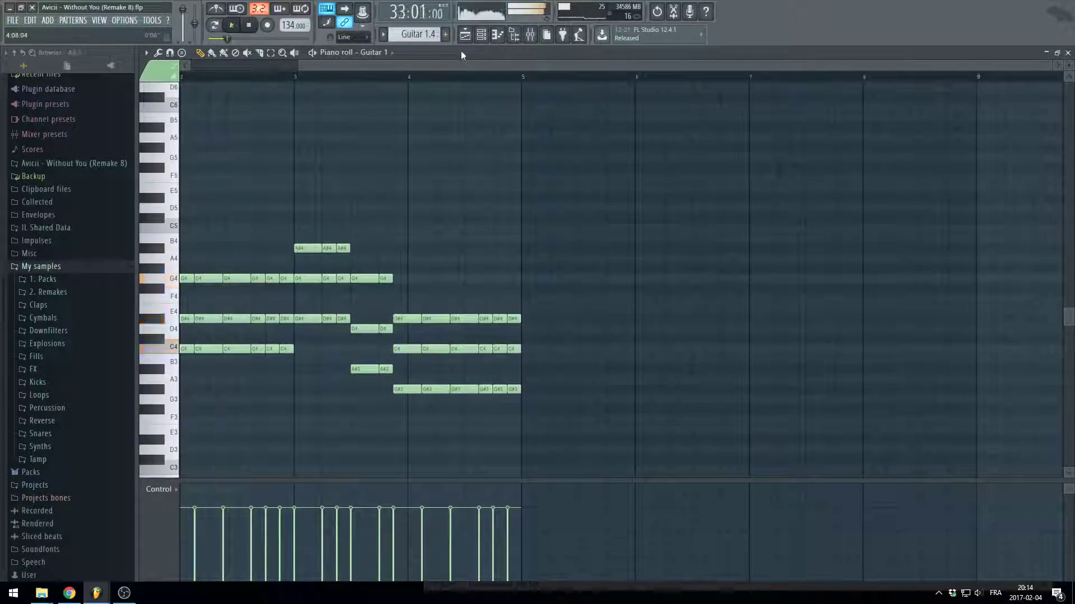
Open the notes of Bass 1.1 and Bass 1.0 from the playlist and play the Bass 1.0 pattern on its own
left_click(465, 34)
double_click(380, 299)
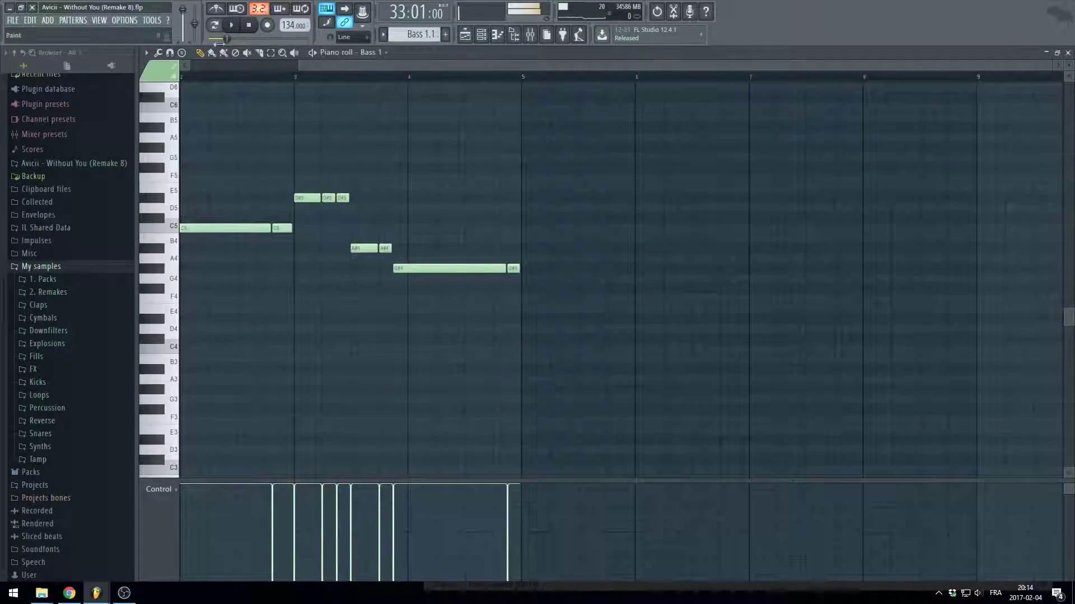
left_click(465, 35)
double_click(302, 299)
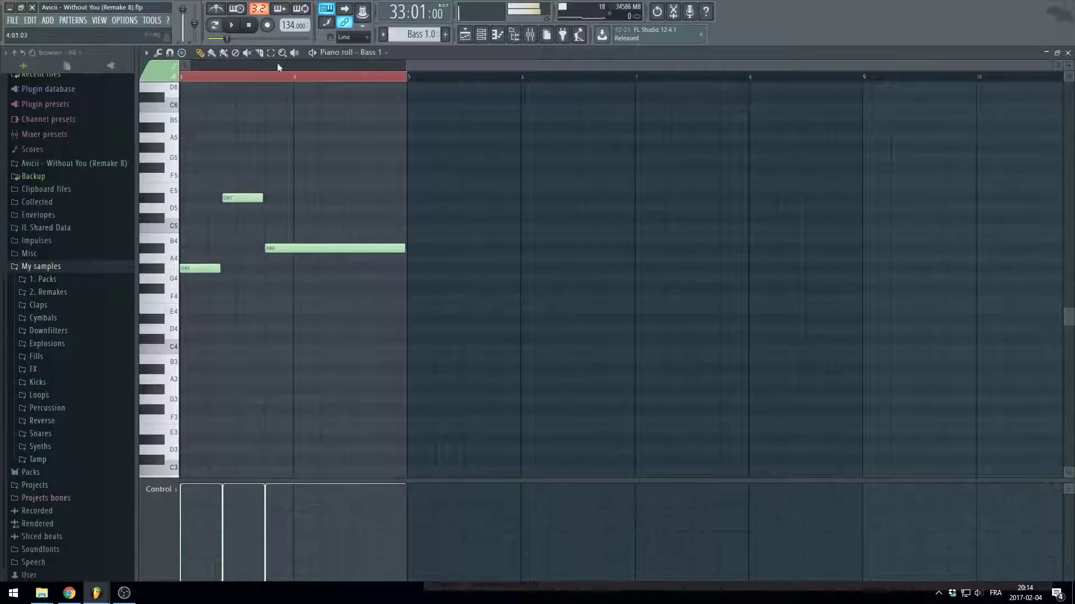
left_click(214, 25)
key("space")
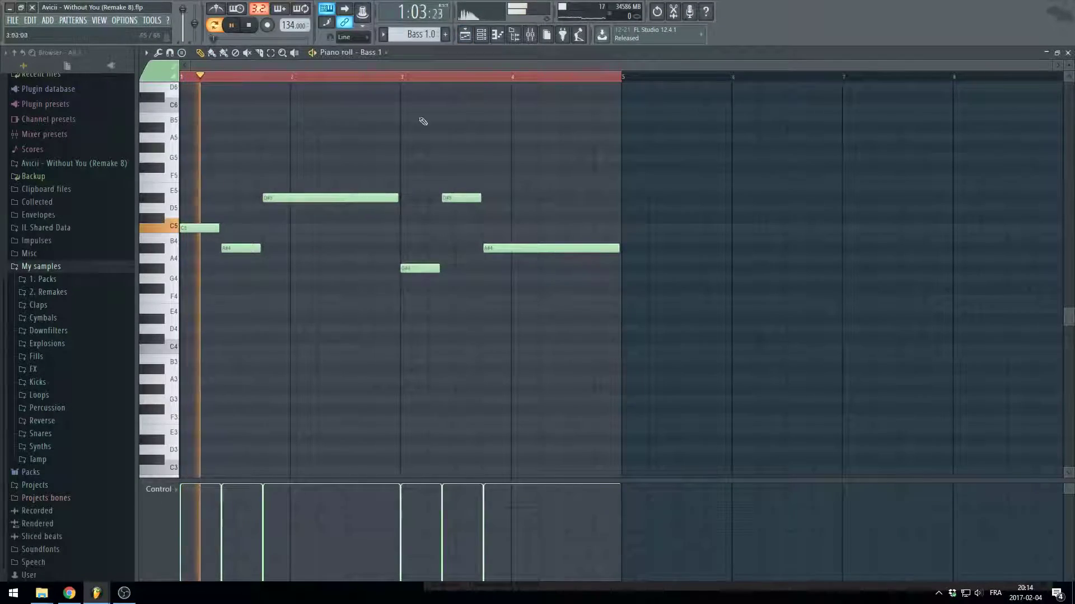
Inspect Bass 1's Nexus preset and its mixer track's Fruity parametric EQ 2, bypassing the EQ to compare the sound
left_click(482, 36)
left_click(232, 317)
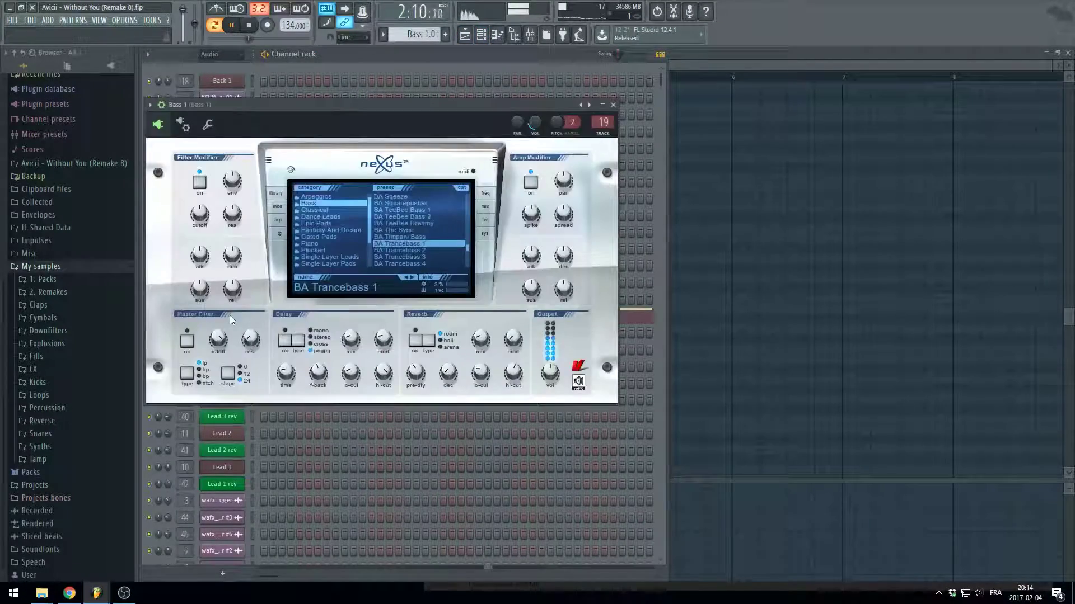
left_click(530, 42)
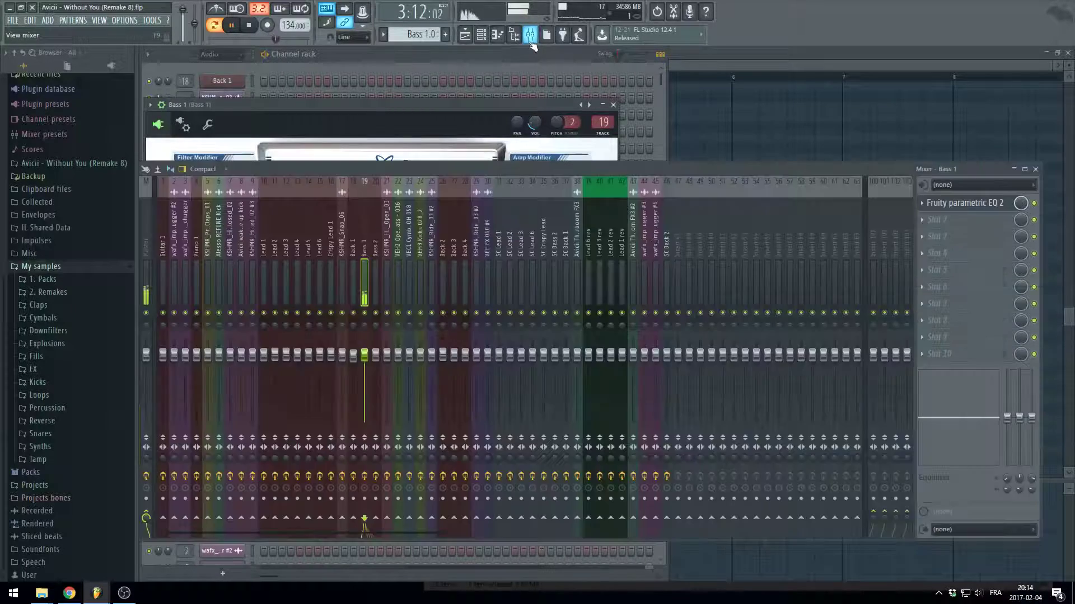
left_click(961, 204)
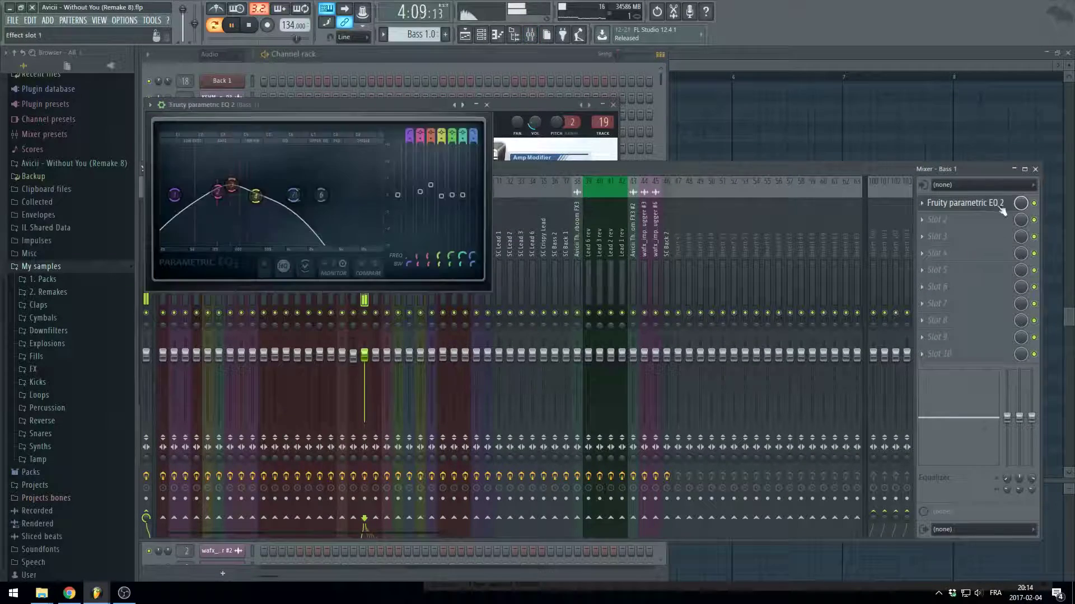
left_click(1035, 206)
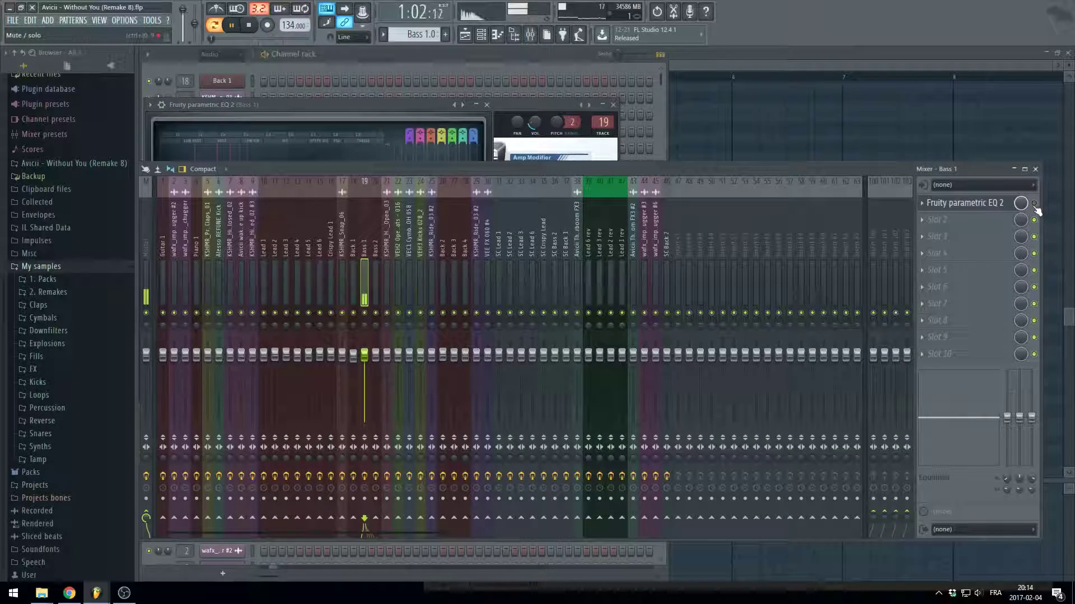
Return to the playlist, move playback to bar 32 and open the Bass 1.1 pattern to examine its notes
left_click(465, 35)
left_click(351, 76)
scroll(346, 170, "up", 3)
key("space")
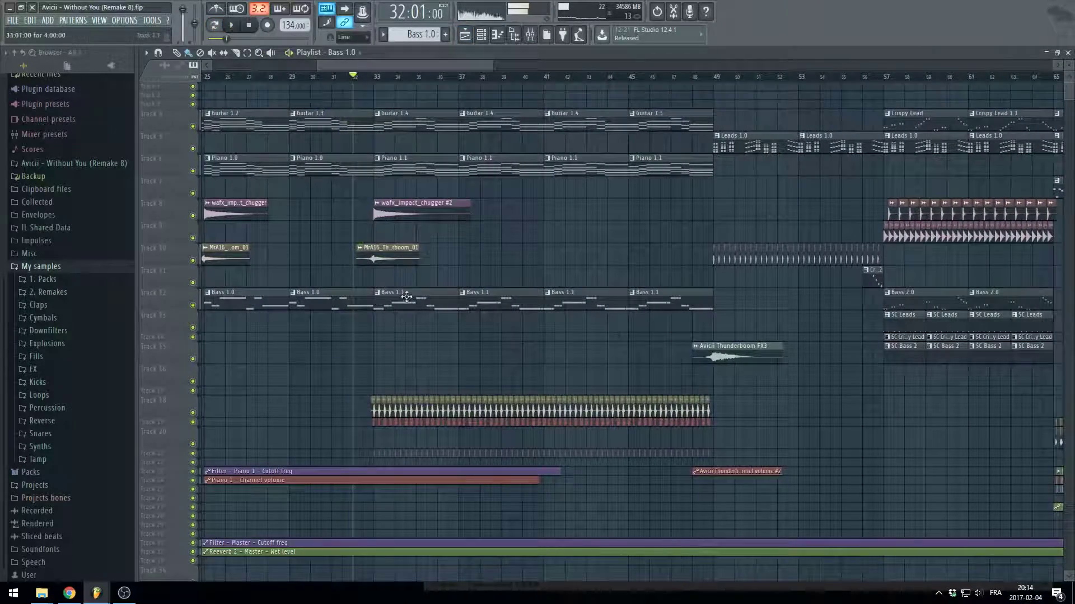
double_click(406, 299)
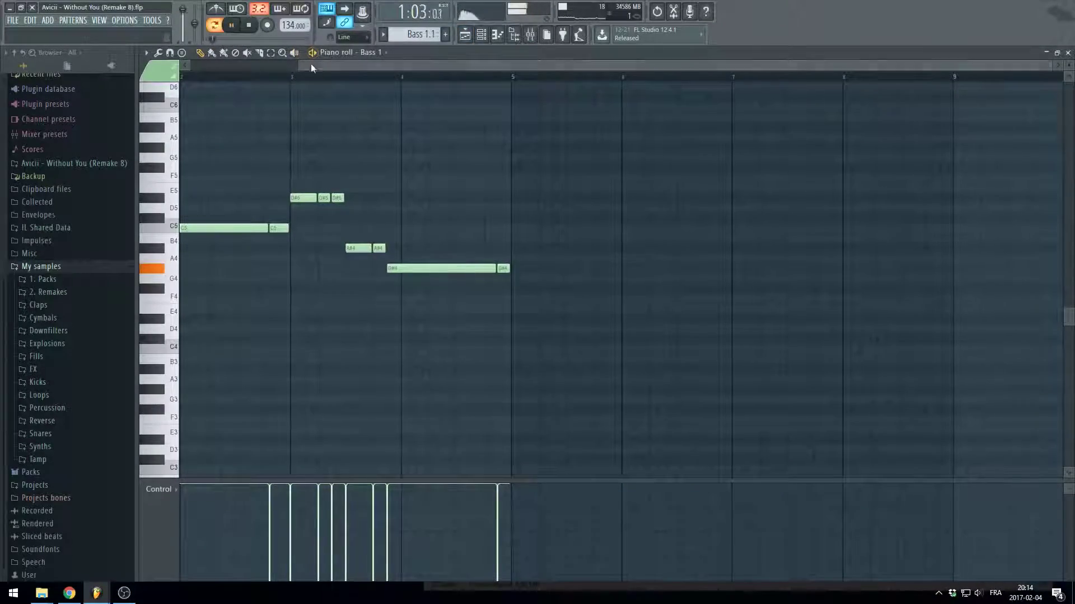
Arrange the mixer and Fruity parametric EQ 2 around the Bass 1.1 notes and bypass the EQ while the pattern plays
left_click(529, 38)
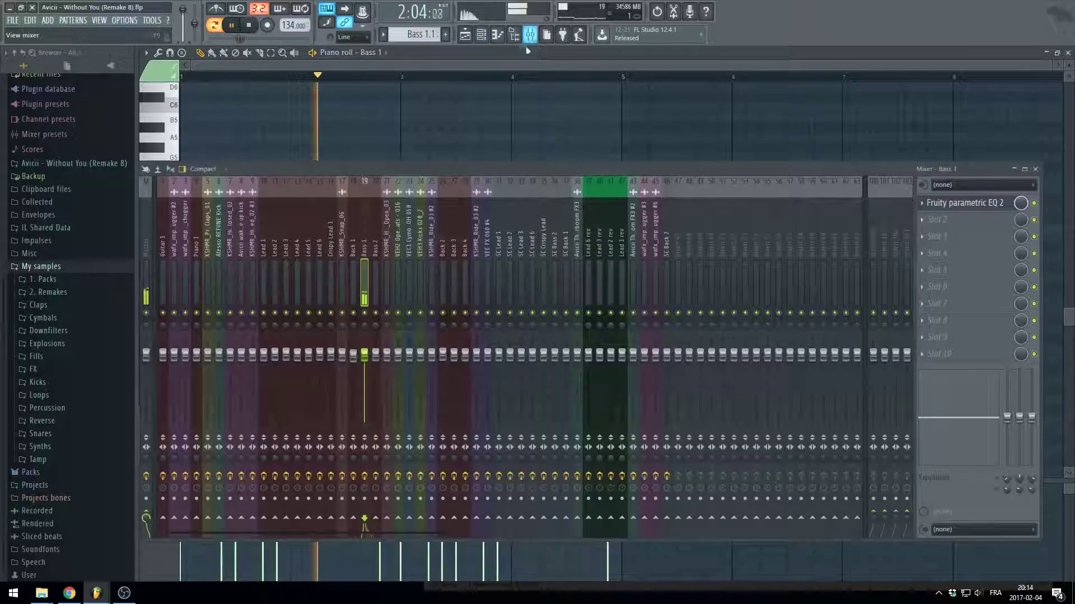
left_click_drag(760, 171, 694, 333)
left_click(881, 365)
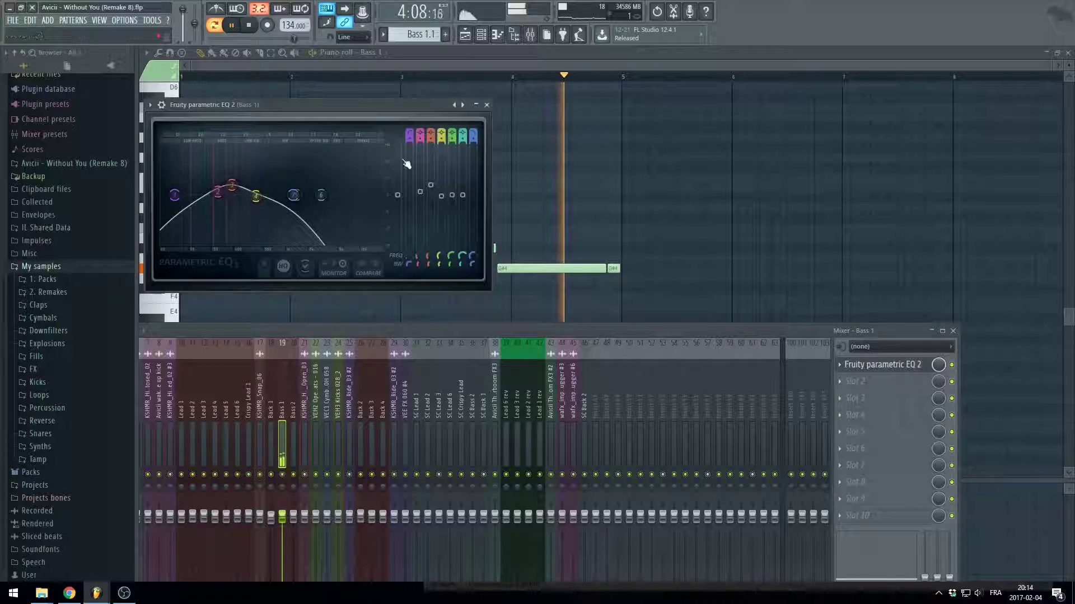
left_click_drag(369, 107, 887, 85)
left_click(952, 365)
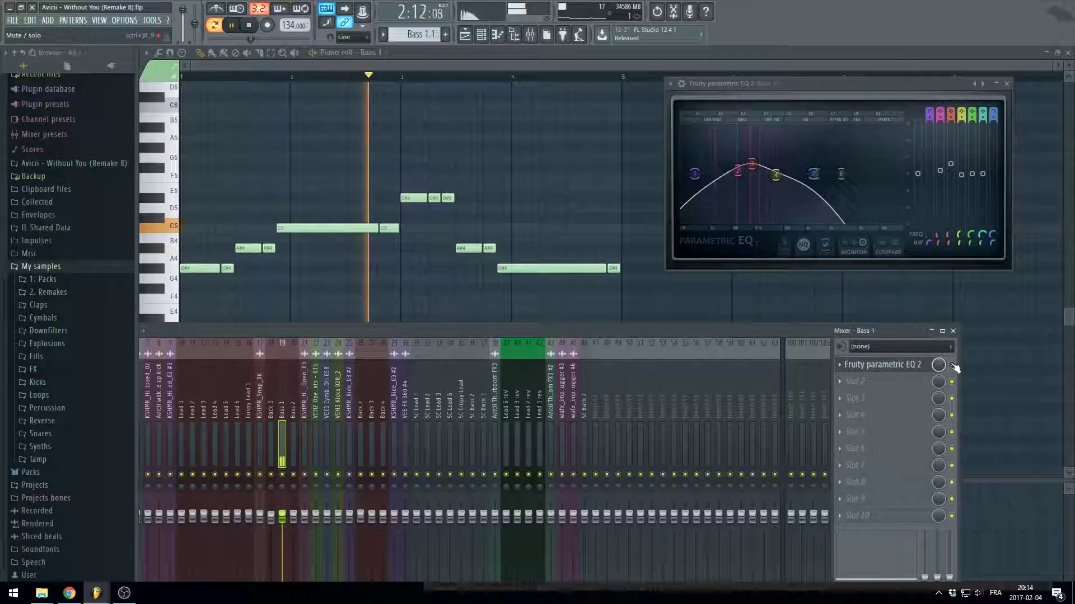
Return to the playlist, play the song from around bar 33 and stop playback
left_click(466, 35)
left_click(383, 79)
scroll(387, 80, "down", 2)
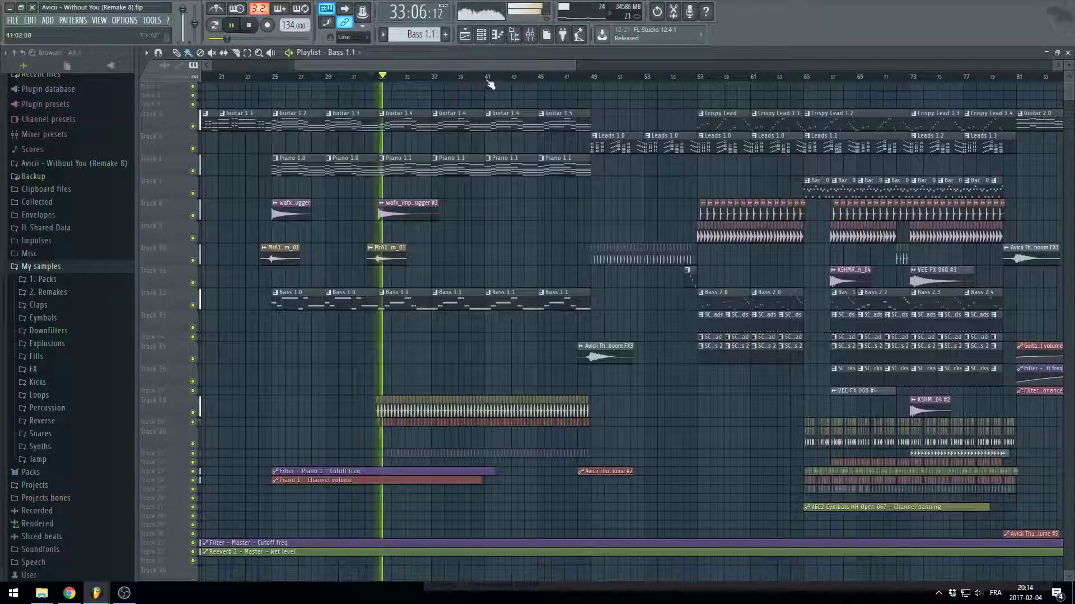
key("space")
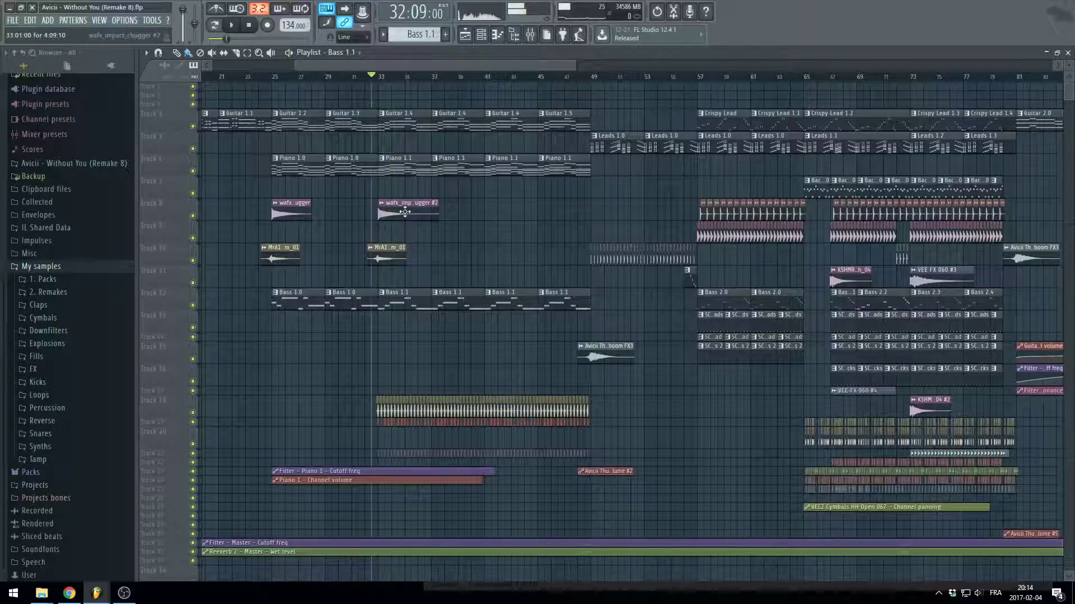
Inspect the sampler settings of the wafx_impact_chugger #2 and MrA16_Thunderboom_01 clips
double_click(405, 212)
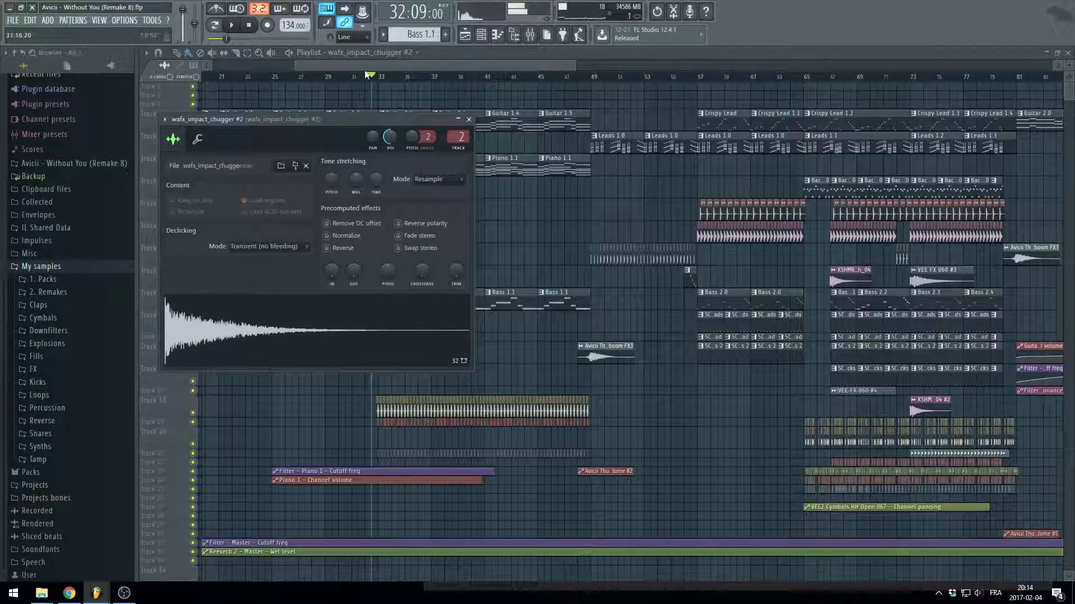
key("Escape")
scroll(377, 77, "up", 3)
double_click(378, 251)
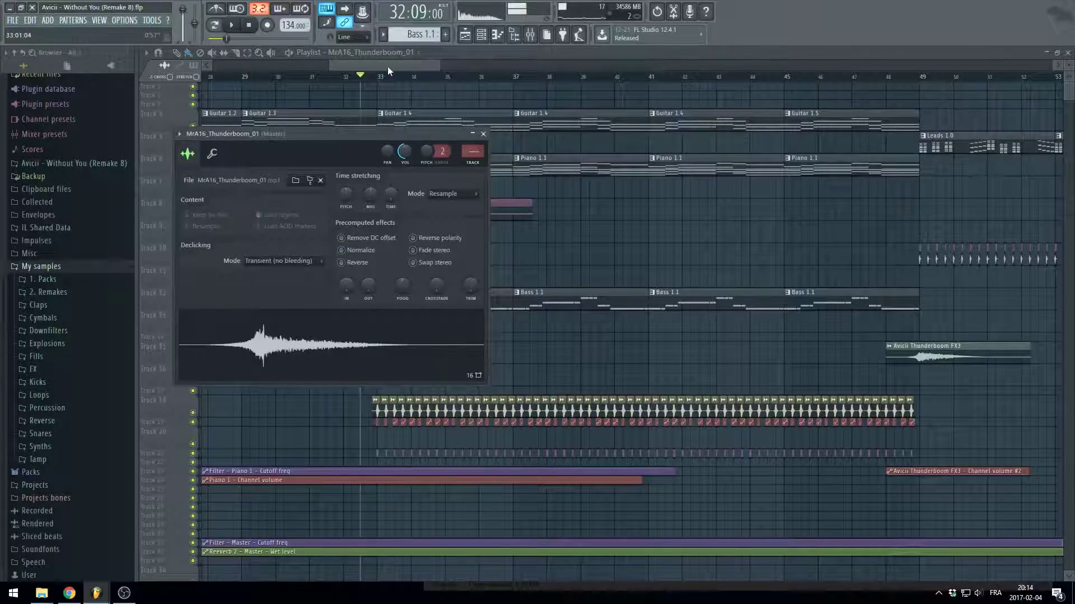
key("Escape")
Play the transition around bar 48 and inspect the Avicii Thunderboom FX3 sample and its channel volume automation
scroll(387, 68, "down", 3)
scroll(606, 86, "up", 3)
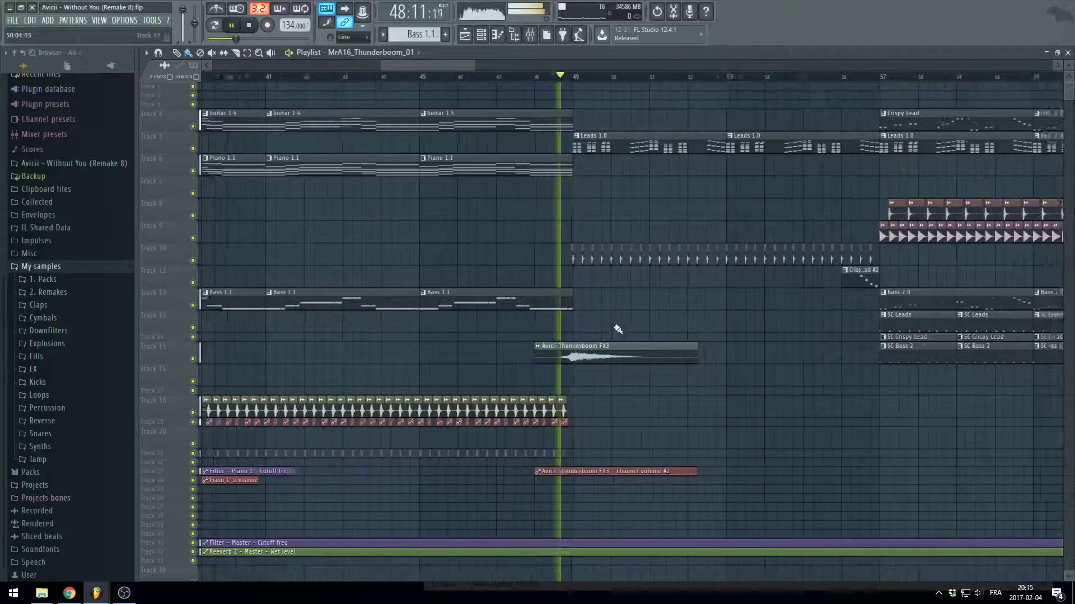
double_click(604, 350)
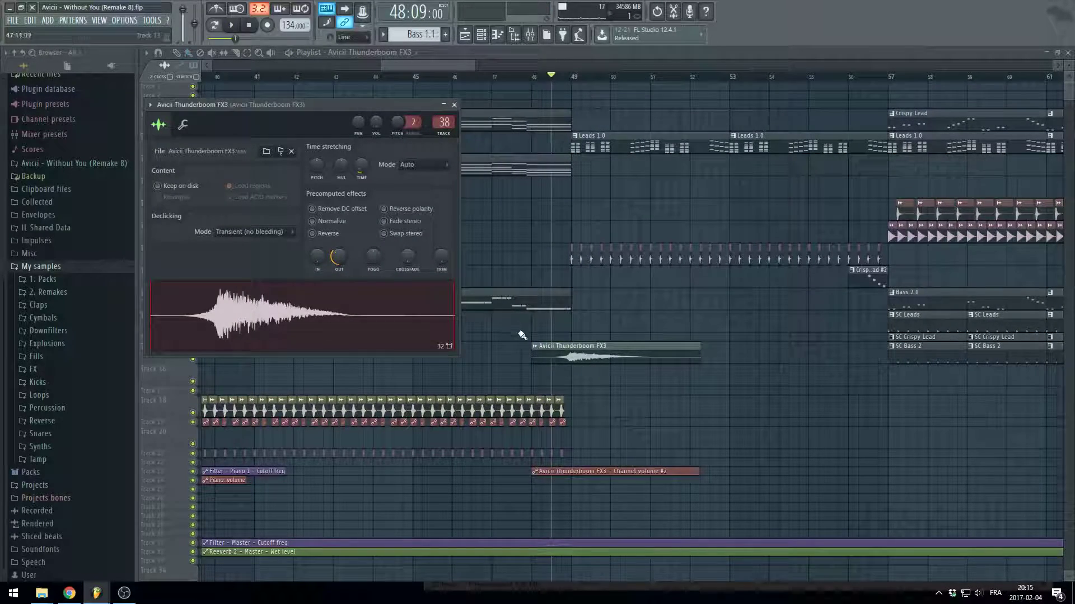
left_click_drag(441, 66, 459, 65)
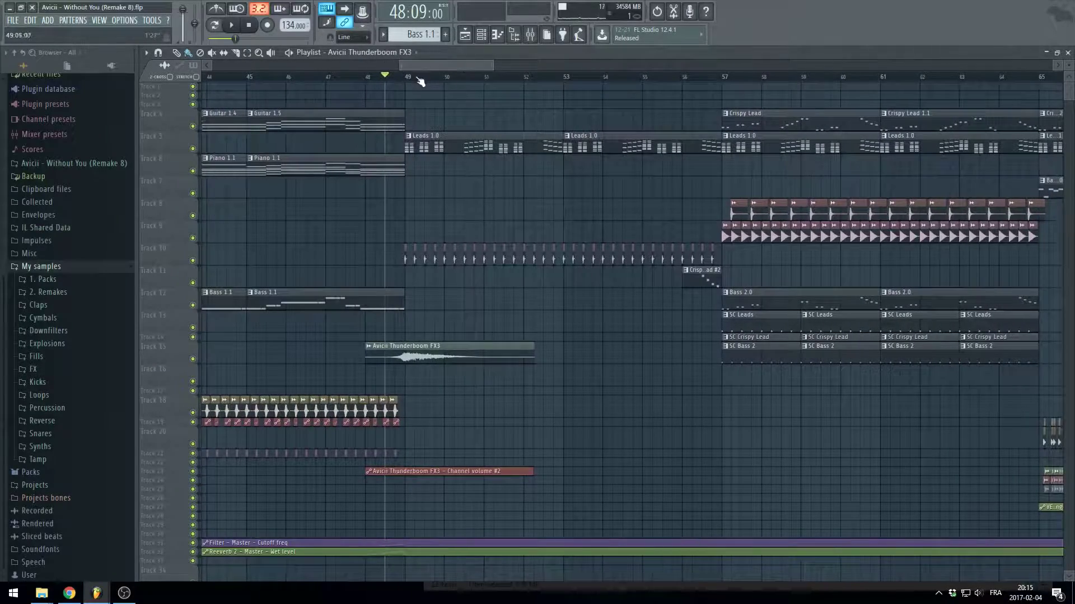
key("space")
key("space")
scroll(357, 486, "up", 2)
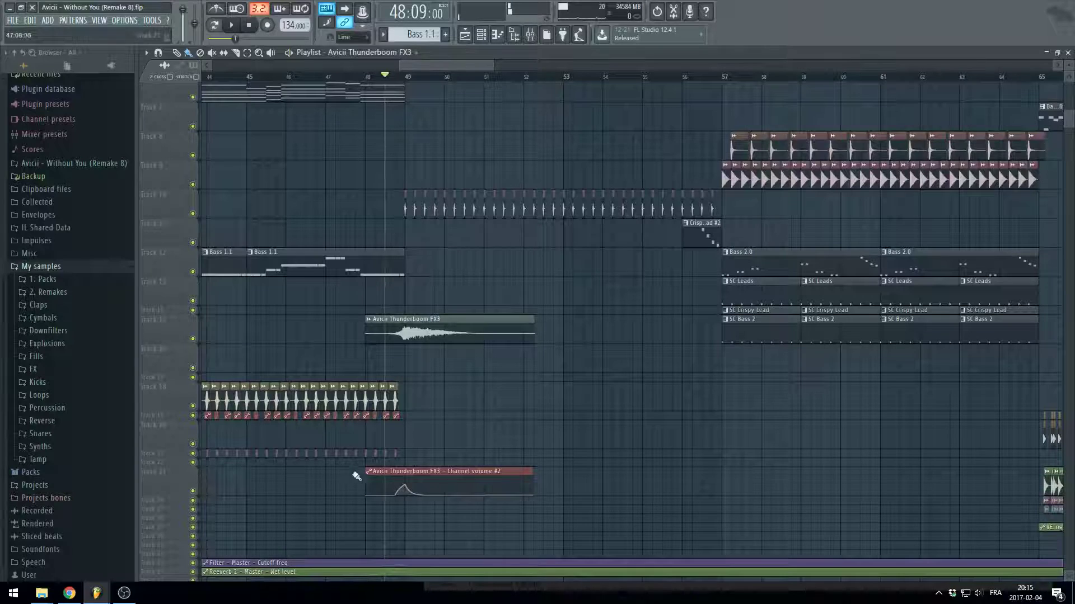
double_click(417, 331)
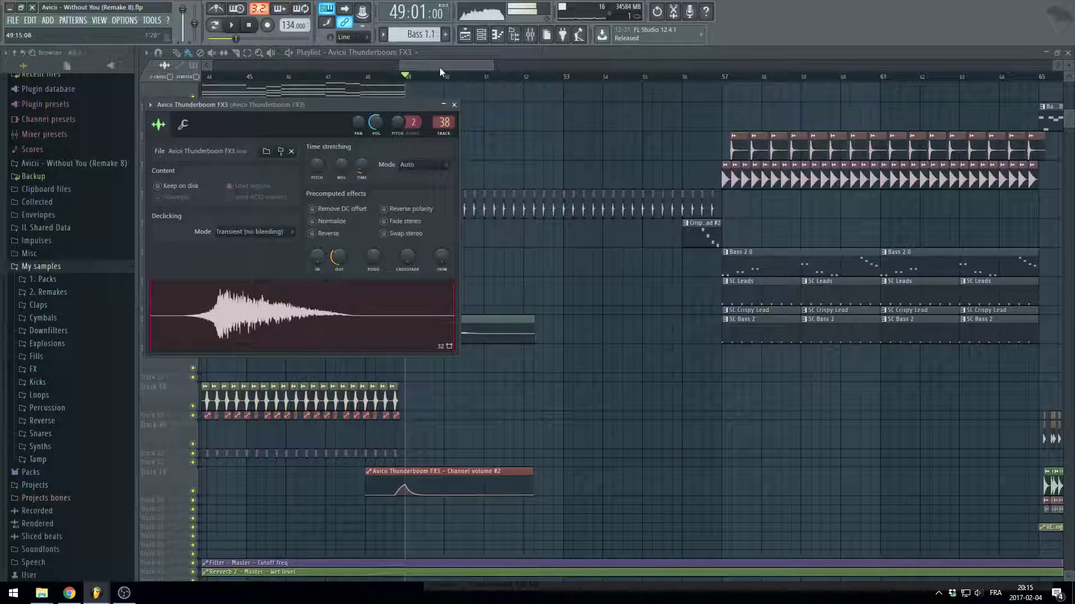
Move to the section starting at bar 57 and inspect the Avicii Snap clip's sample settings
left_click_drag(439, 67, 515, 67)
left_click(428, 76)
scroll(409, 135, "up", 1)
scroll(301, 196, "up", 3)
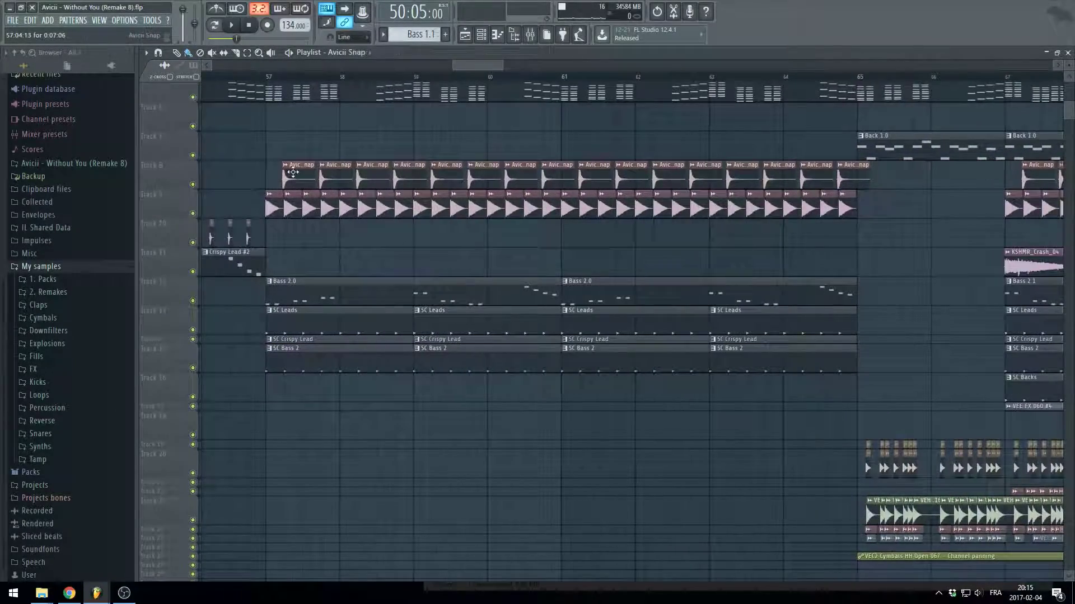
double_click(293, 173)
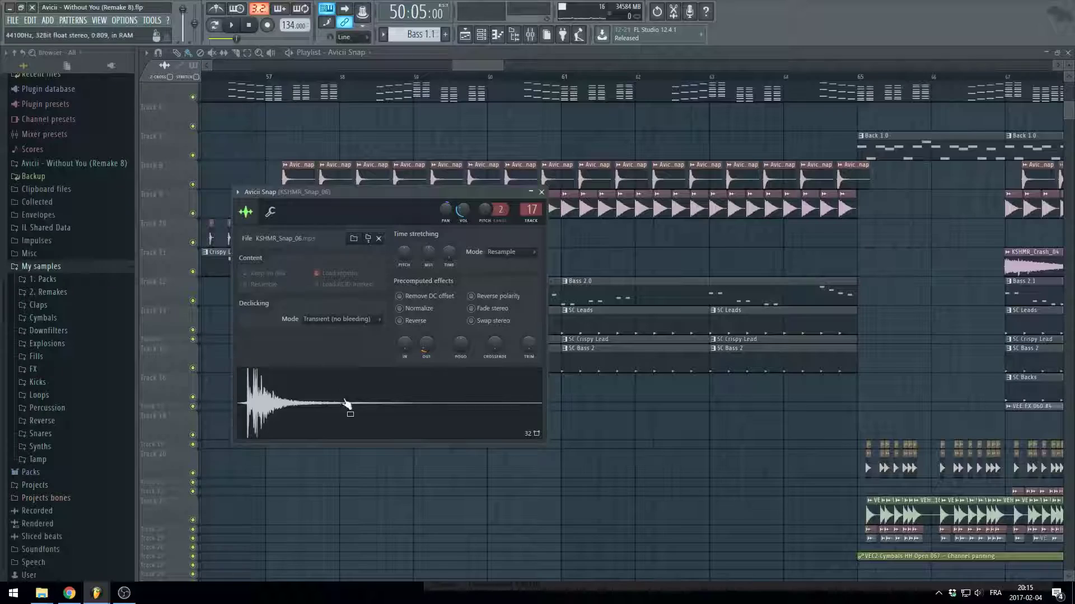
Inspect the Alesso Refune kick clip and play the song from bar 57
left_click_drag(477, 69, 489, 68)
double_click(439, 208)
scroll(413, 176, "down", 3)
key("space")
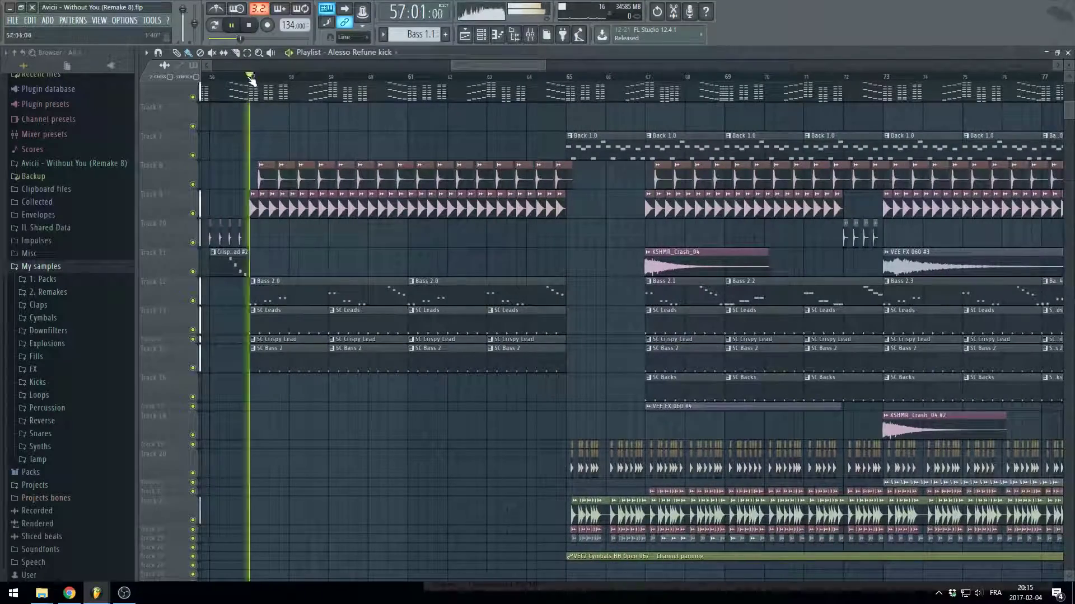
Play the song from bar 65 and look over the tracks that come in there
scroll(283, 95, "down", 1)
left_click(528, 78)
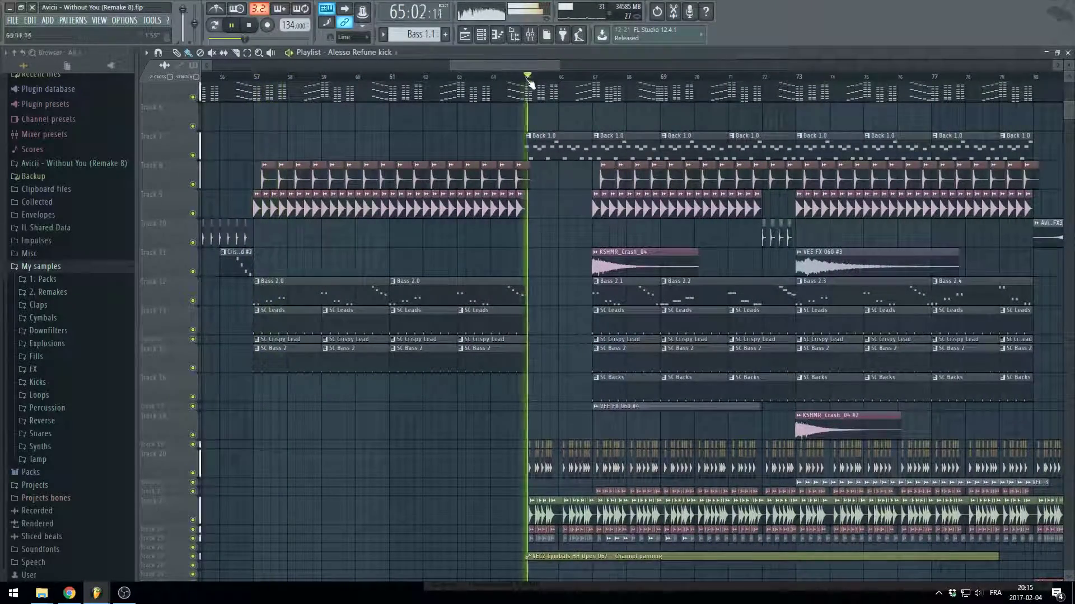
scroll(554, 179, "down", 4)
scroll(420, 252, "up", 4)
Open the Back 1.0 pattern and examine its notes in the piano roll while it plays on its own
left_click_drag(496, 58, 511, 65)
left_click(502, 112)
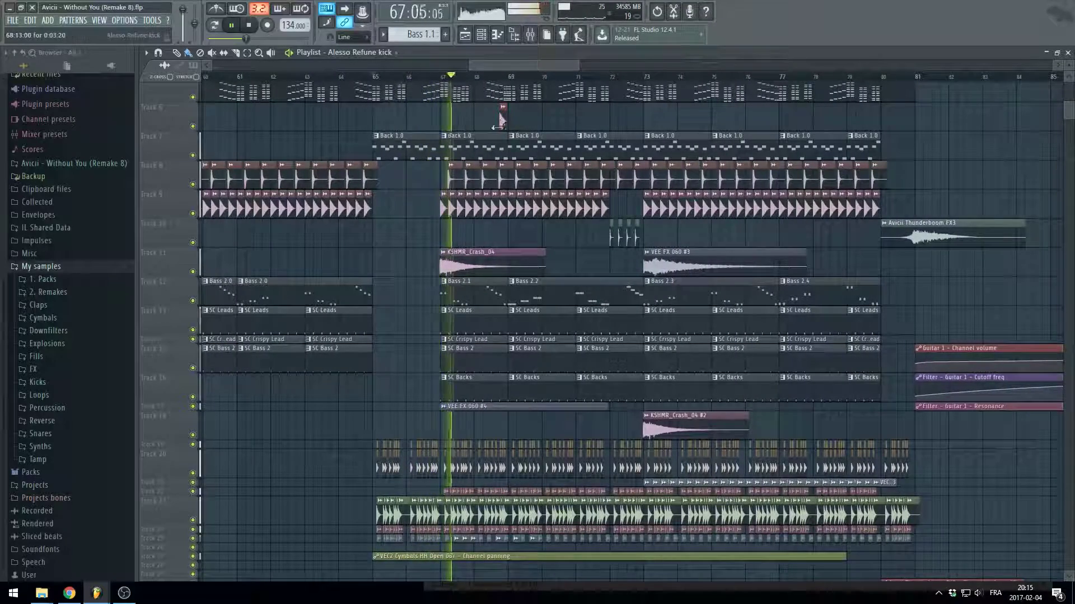
double_click(498, 121)
key("l")
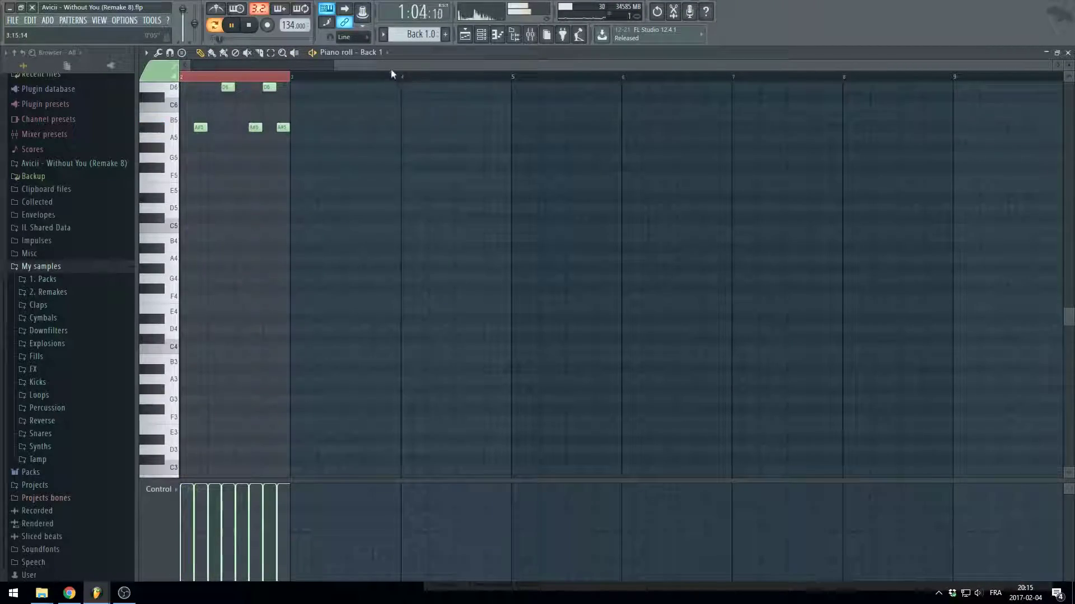
left_click_drag(392, 65, 246, 66)
scroll(195, 112, "up", 3)
Stop playback, reopen Back 1.0 from the playlist and look through its channels in the channel rack
left_click(481, 35)
scroll(329, 148, "down", 1)
left_click(464, 35)
scroll(434, 218, "down", 1)
key("space")
double_click(456, 144)
left_click(481, 34)
scroll(418, 152, "down", 7)
scroll(351, 216, "up", 5)
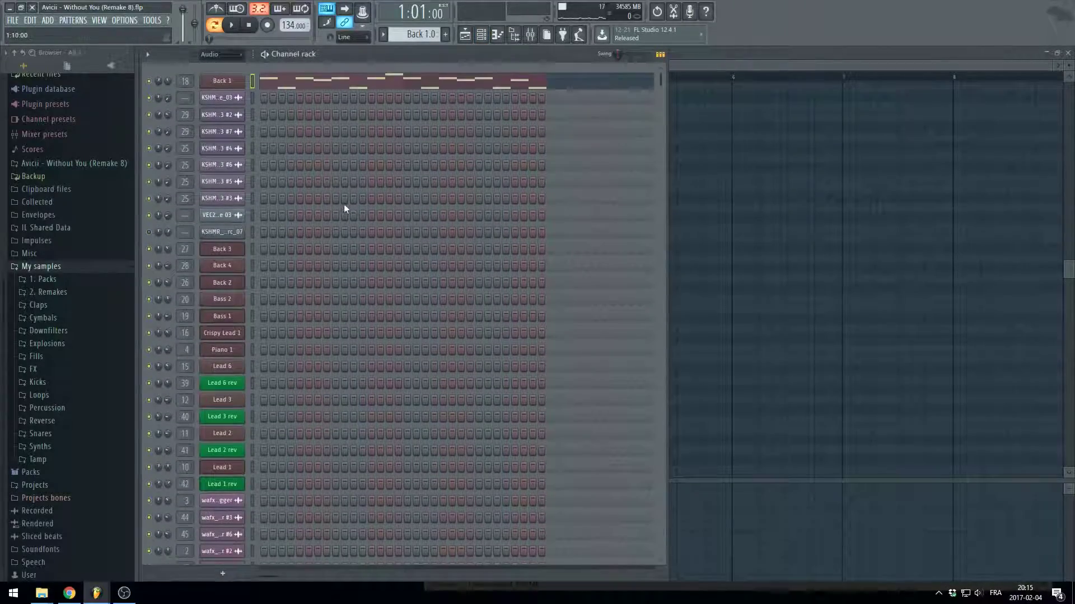
Find the Back 2.0 pattern near bar 117 in the playlist, examine its notes and show its channels
left_click(466, 38)
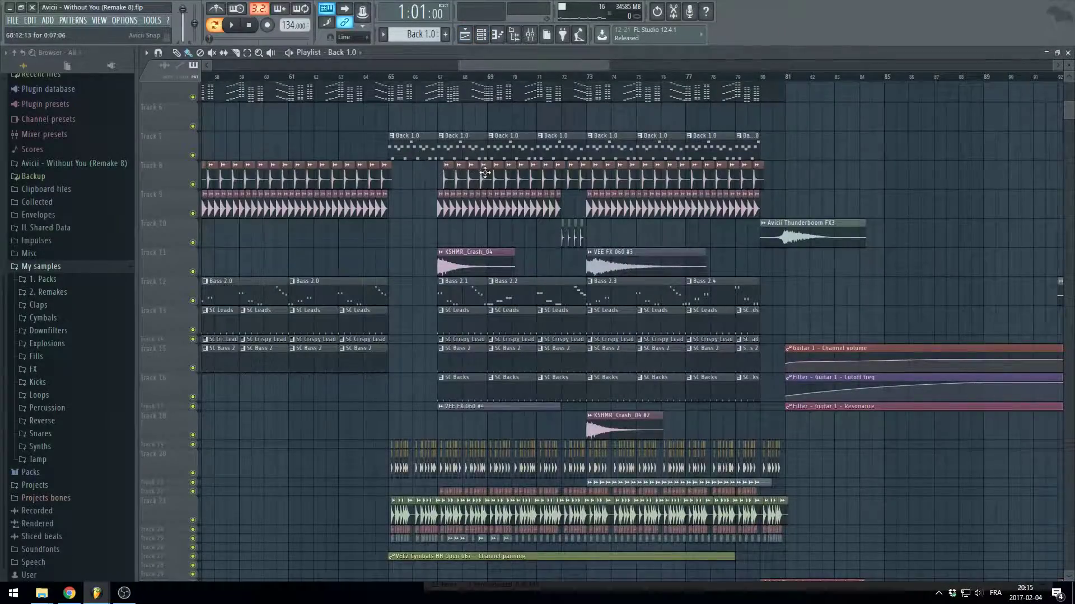
scroll(484, 172, "down", 10)
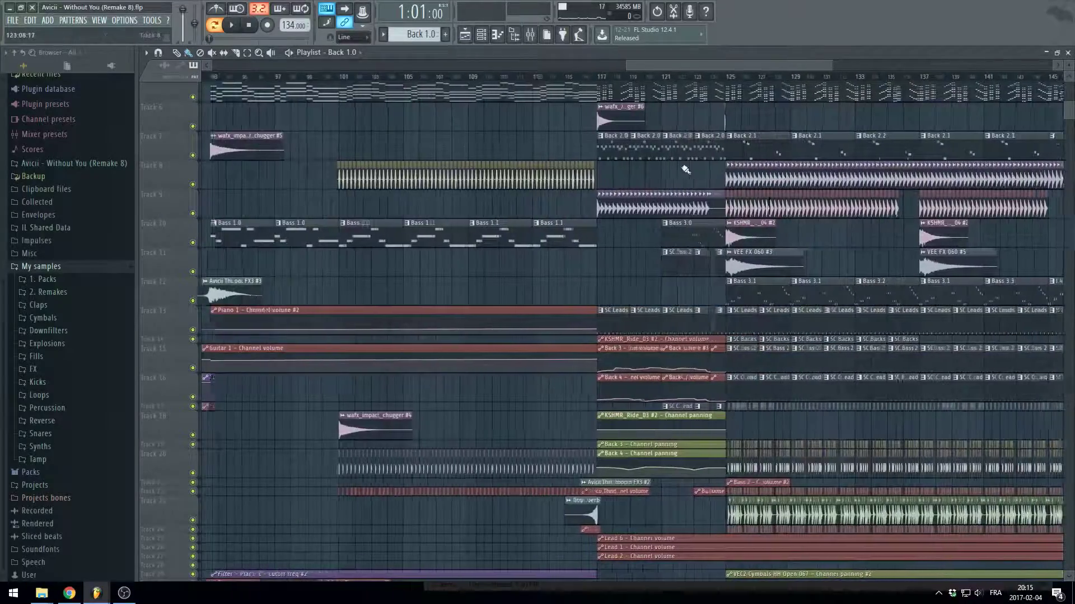
scroll(690, 171, "up", 2)
double_click(603, 148)
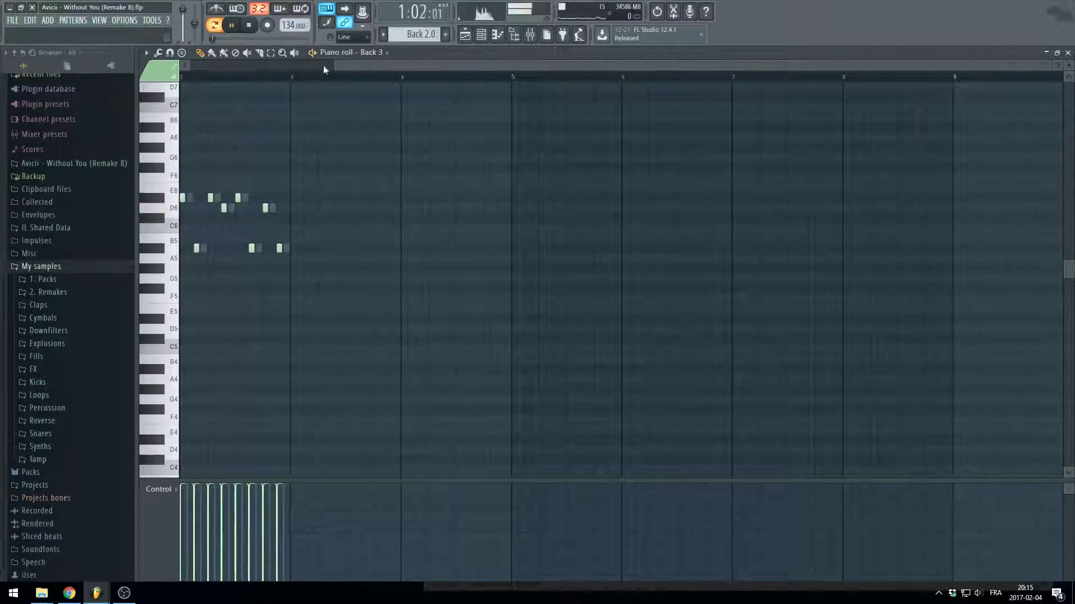
key("F6")
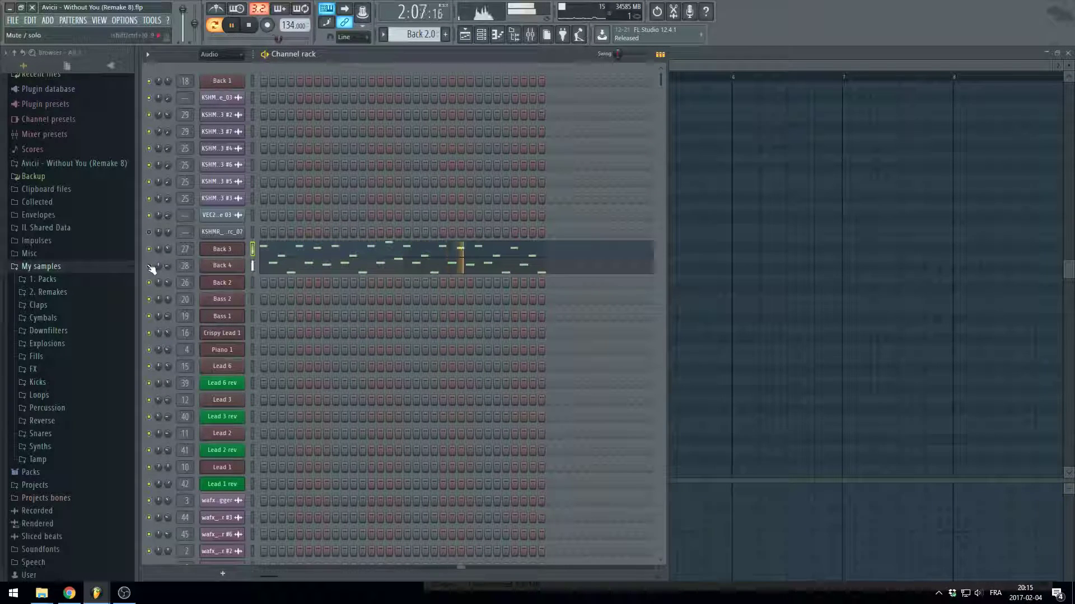
Show the Back 3 channel's Sylenth1 instrument and its Fruity Filter, Fruity Reeverb 2 and Fruity parametric EQ 2 mixer effects
left_click(234, 253)
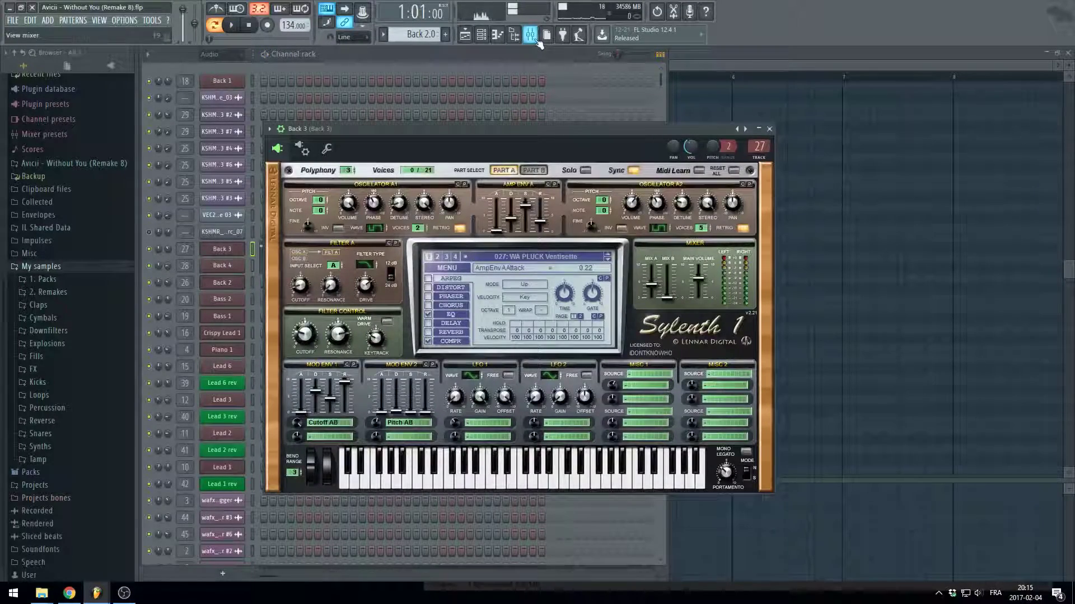
left_click(530, 35)
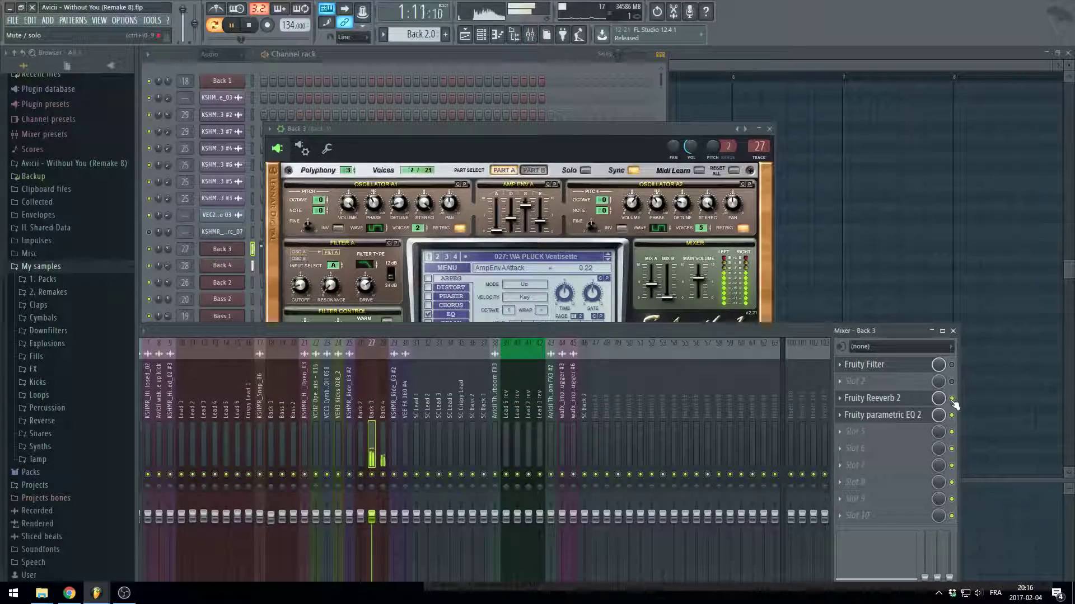
left_click(952, 365)
left_click(891, 367)
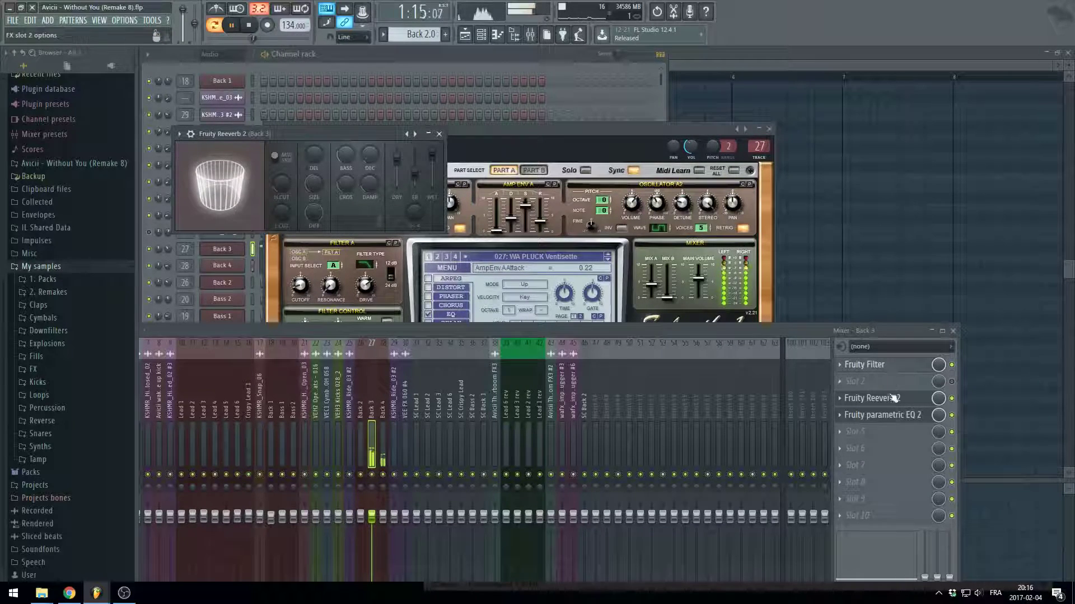
left_click(889, 399)
left_click(892, 401)
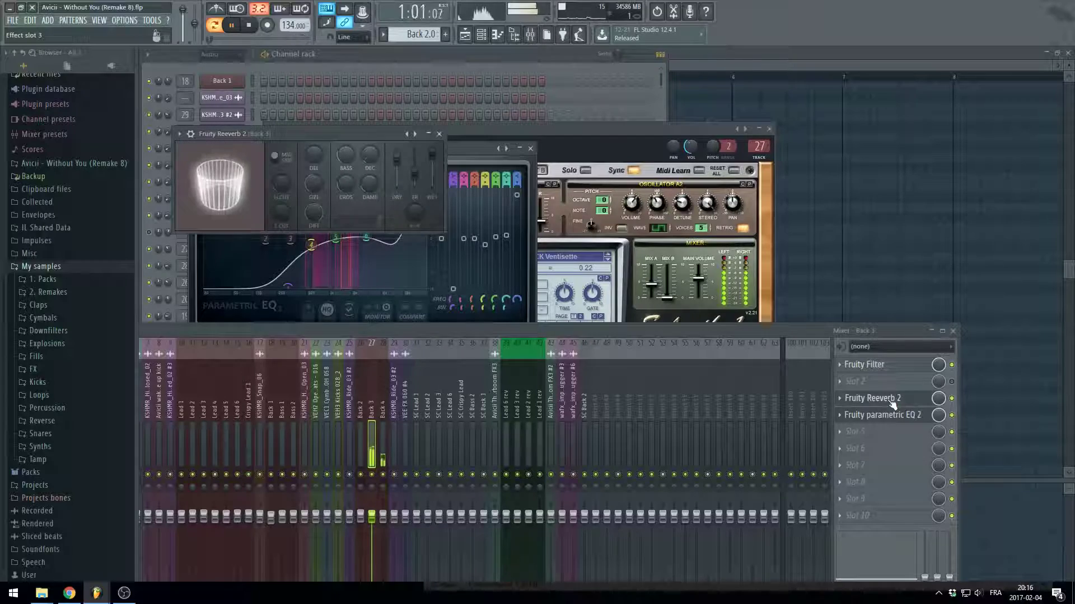
left_click(882, 367)
left_click(892, 417)
left_click(429, 65)
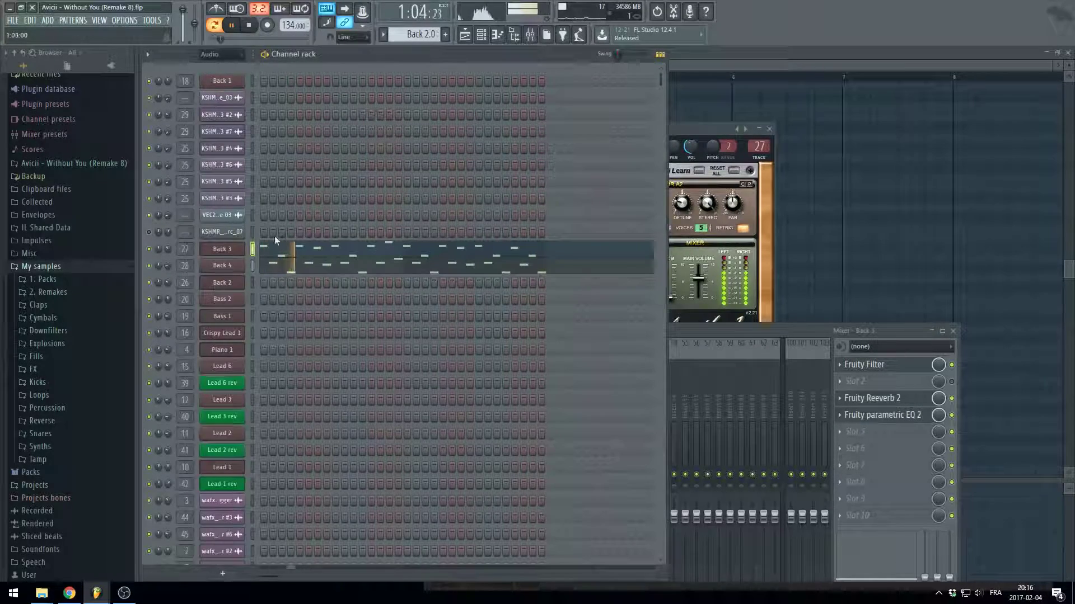
Find the clap clips near bar 110 in the playlist and examine the KSHMR_Pre-Shifted_Claps_01 sample's settings
left_click(465, 34)
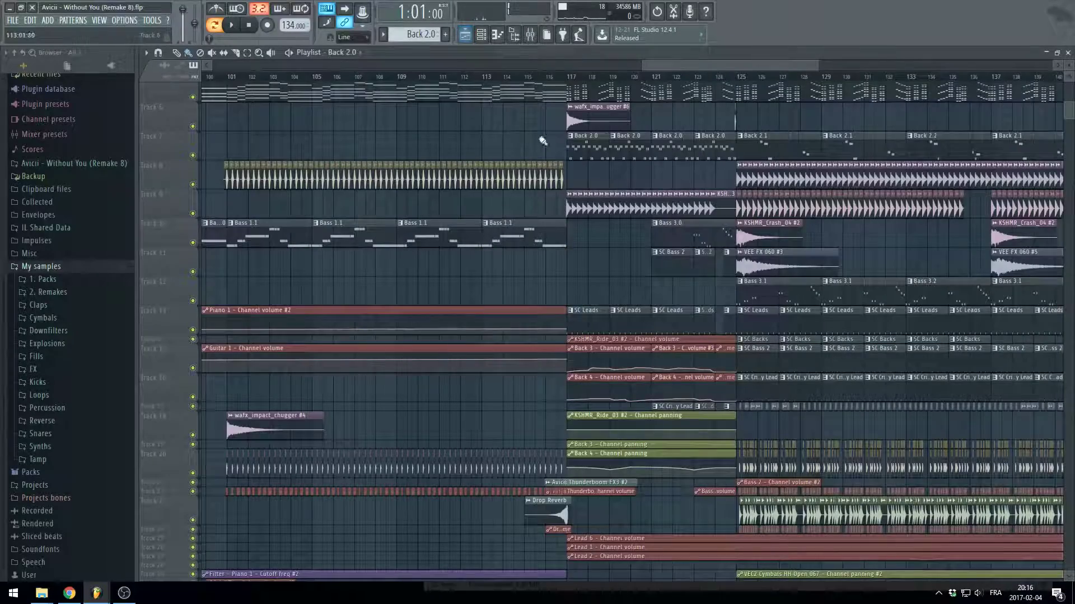
scroll(435, 176, "up", 8)
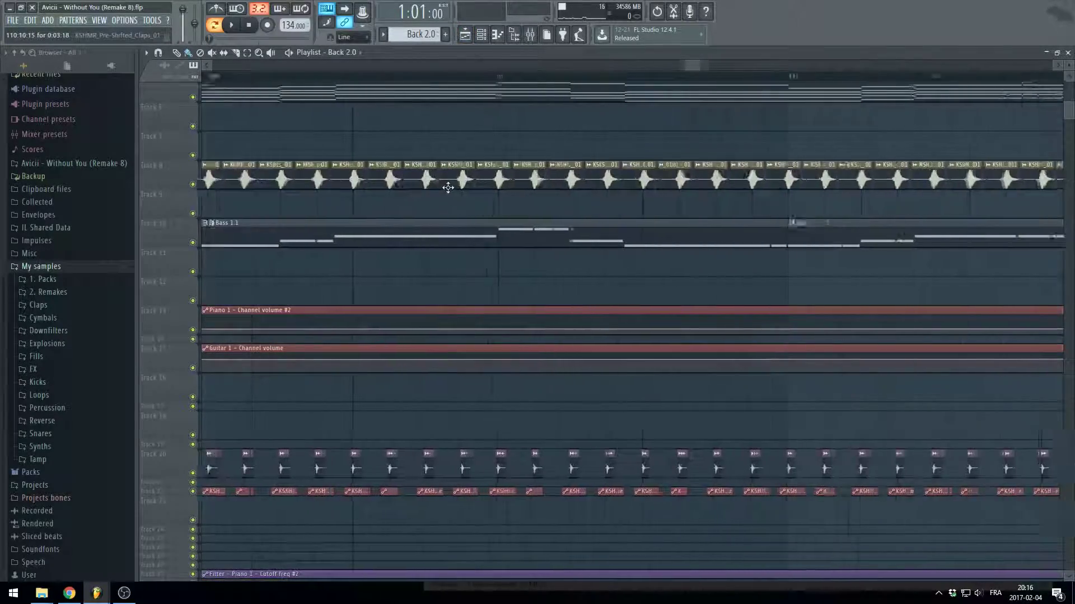
double_click(417, 178)
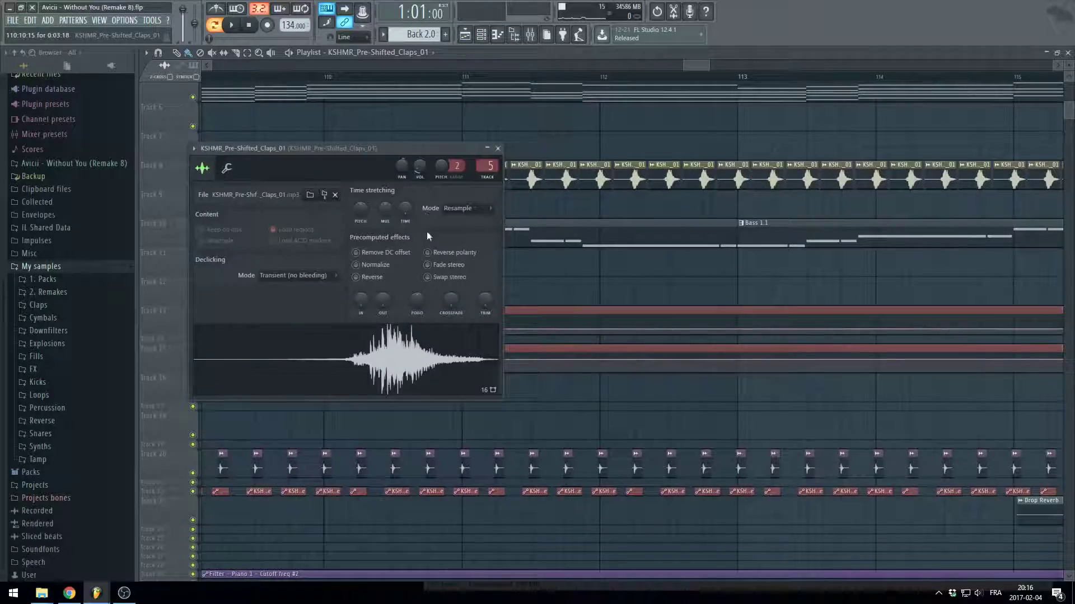
left_click(498, 149)
scroll(398, 183, "down", 8)
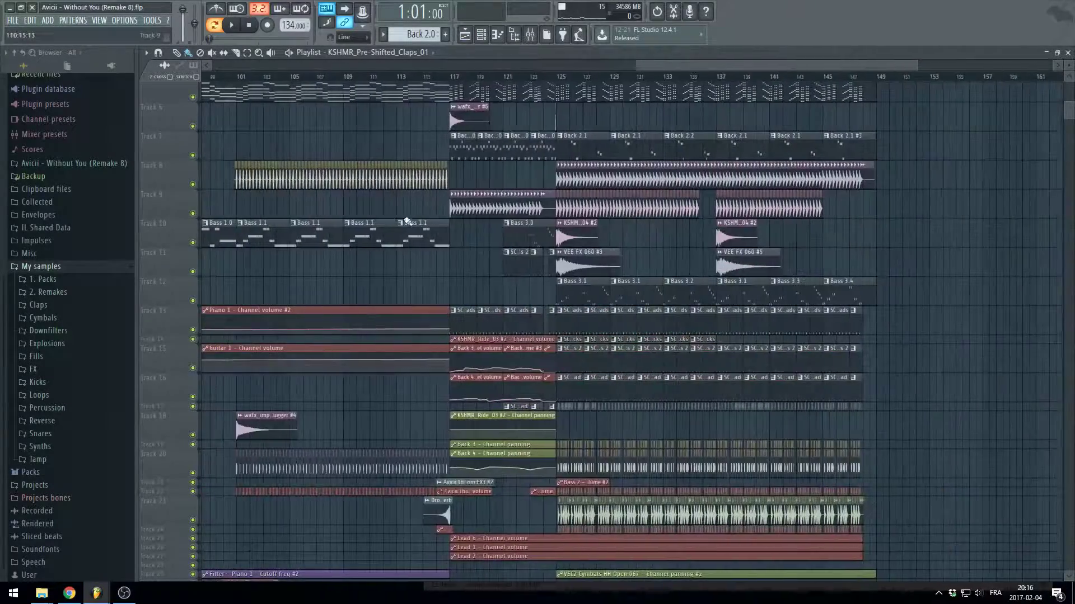
Examine the VEE FX 060 #3 and KSHMR_Crash_04 #2 samples and set the playback position to bar 125
double_click(586, 259)
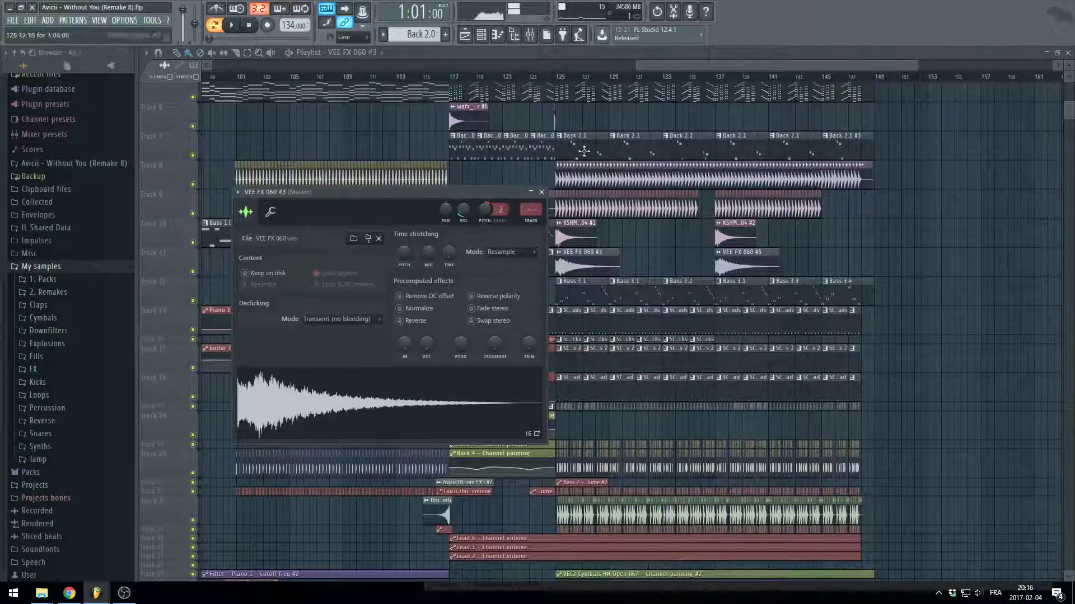
left_click(555, 78)
double_click(576, 229)
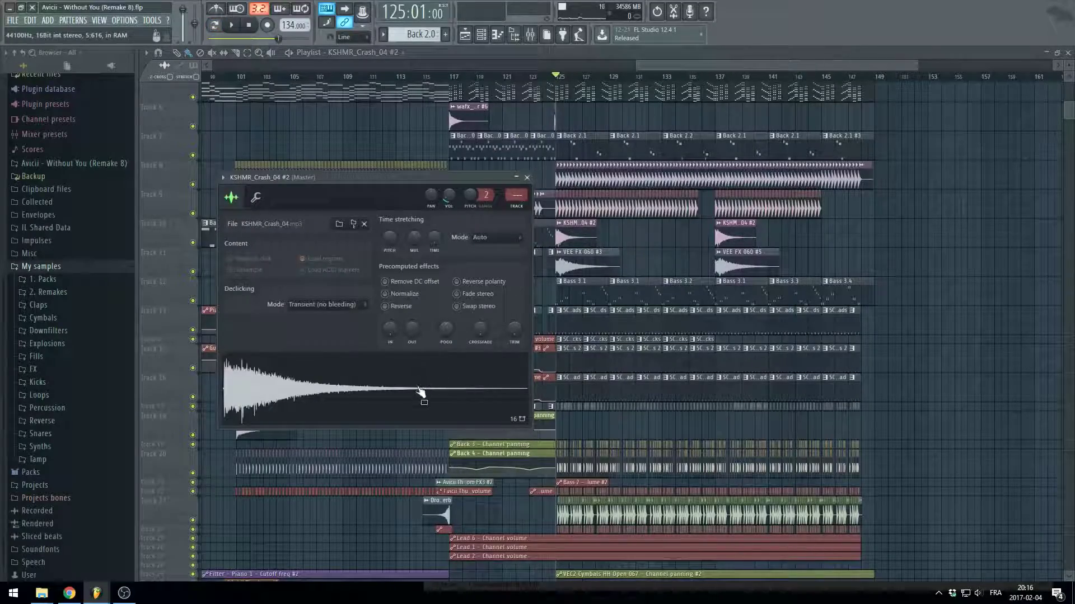
Solo the percussion tracks from bar 125, including their volume and panning automation and the VEC2 cymbals panning track
left_click_drag(656, 67, 674, 68)
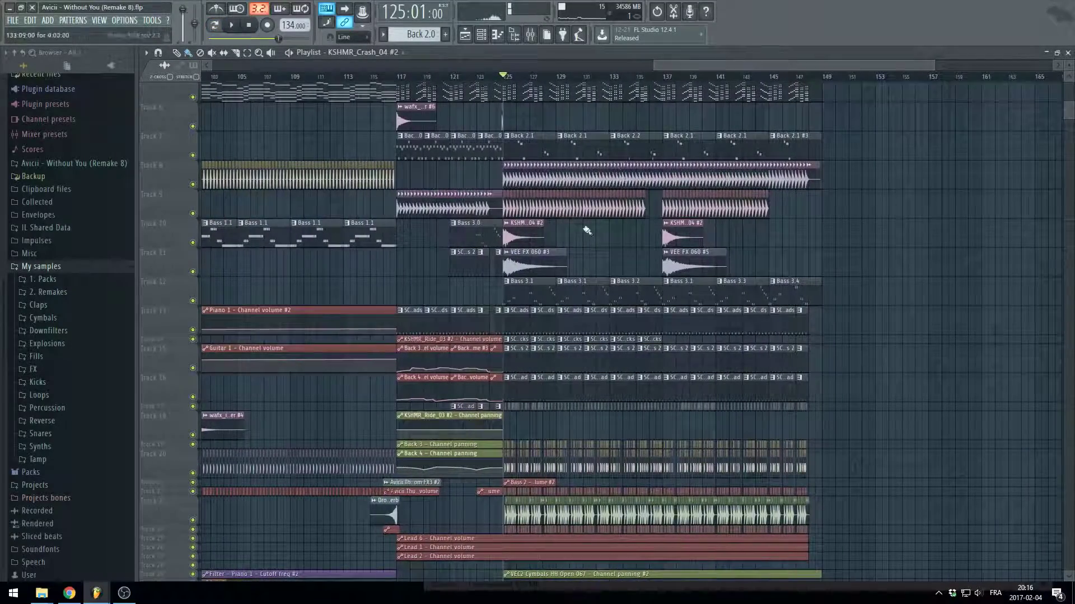
scroll(536, 318, "down", 3)
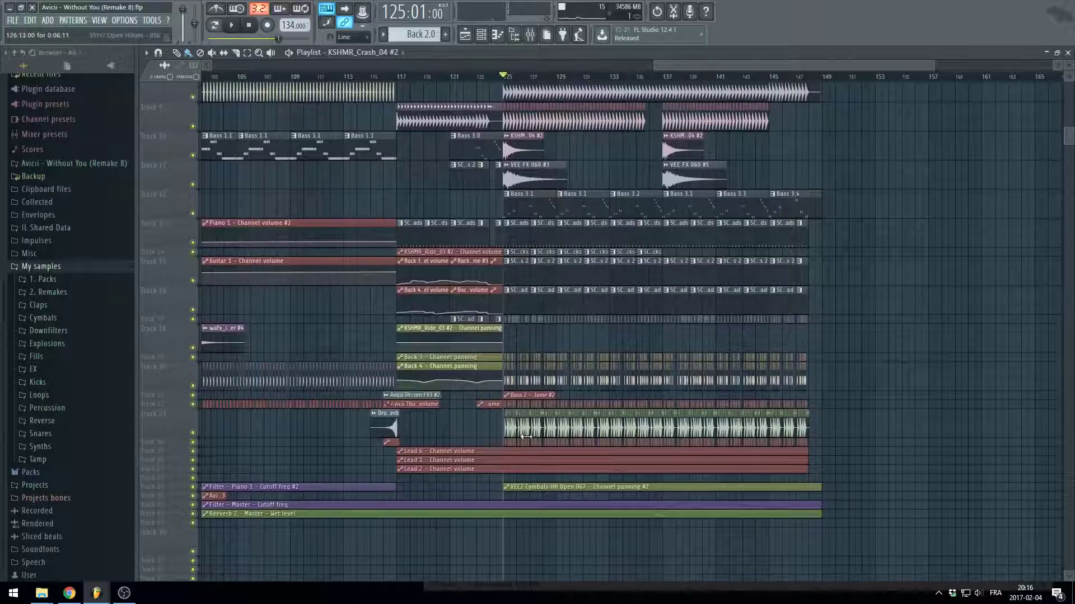
scroll(526, 436, "up", 3)
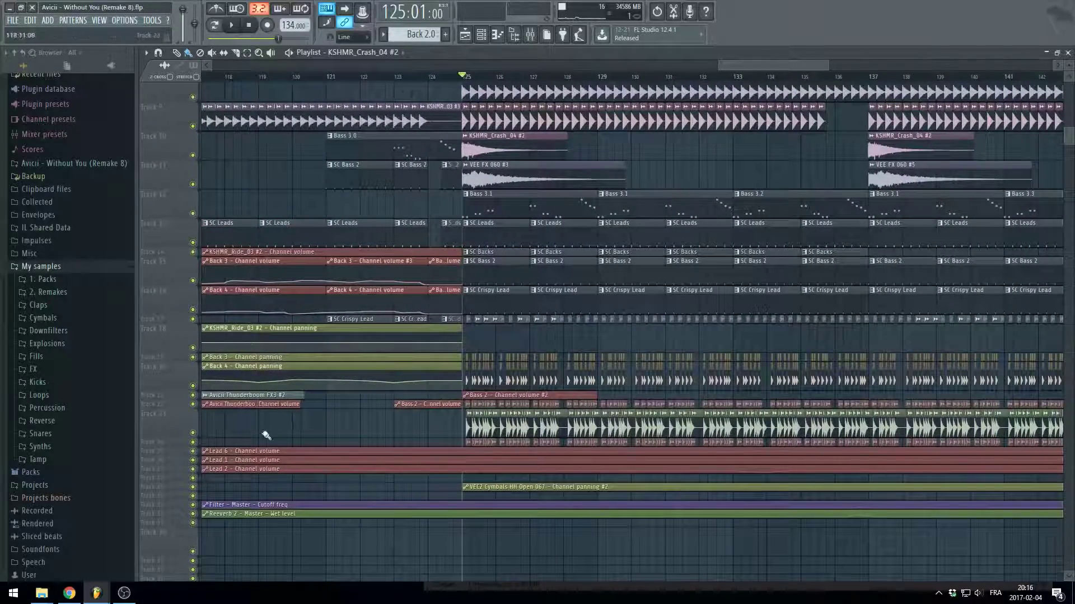
left_click(193, 358, "ctrl")
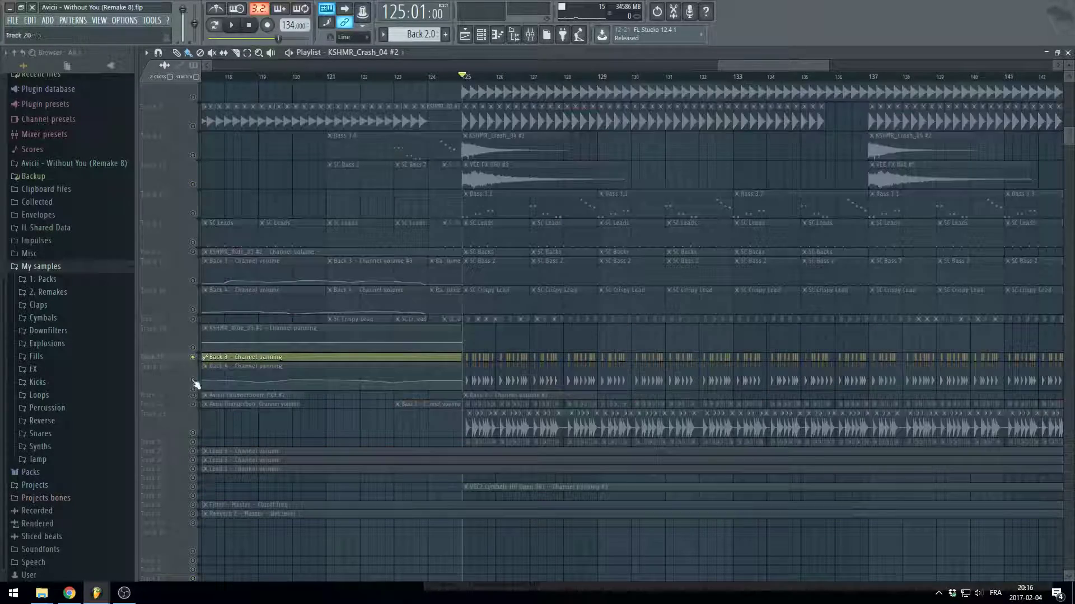
left_click(193, 386)
left_click(193, 404)
left_click(193, 433)
left_click(193, 442)
left_click(193, 460)
left_click_drag(197, 453, 196, 484)
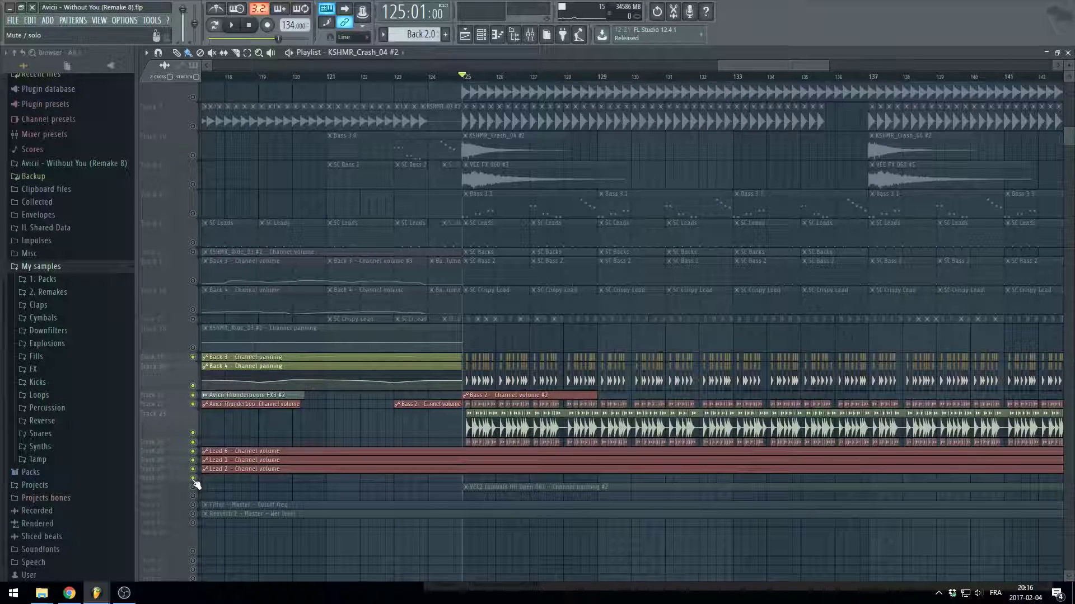
left_click(193, 487)
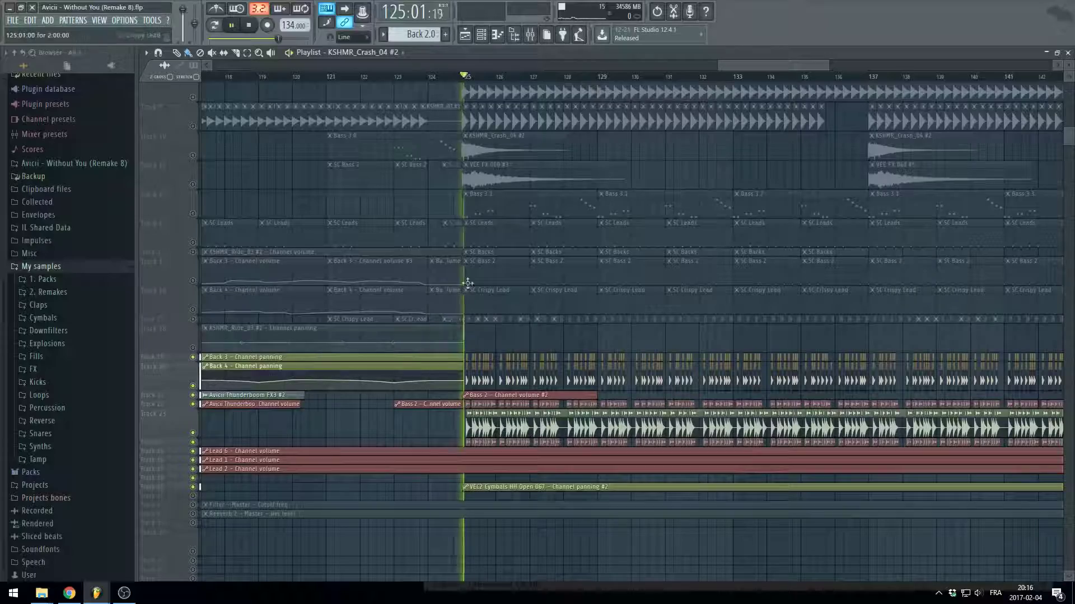
Enable the Master filter cutoff and reverb wet level automation tracks and look over the percussion clips during playback
scroll(230, 492, "down", 1)
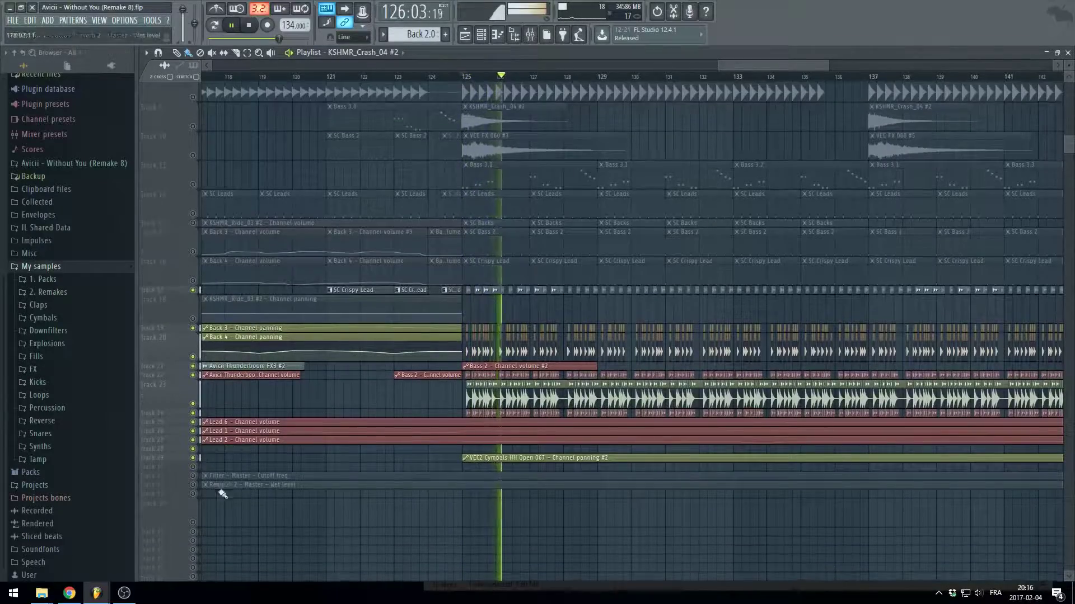
left_click_drag(196, 485, 197, 476)
scroll(434, 281, "down", 2)
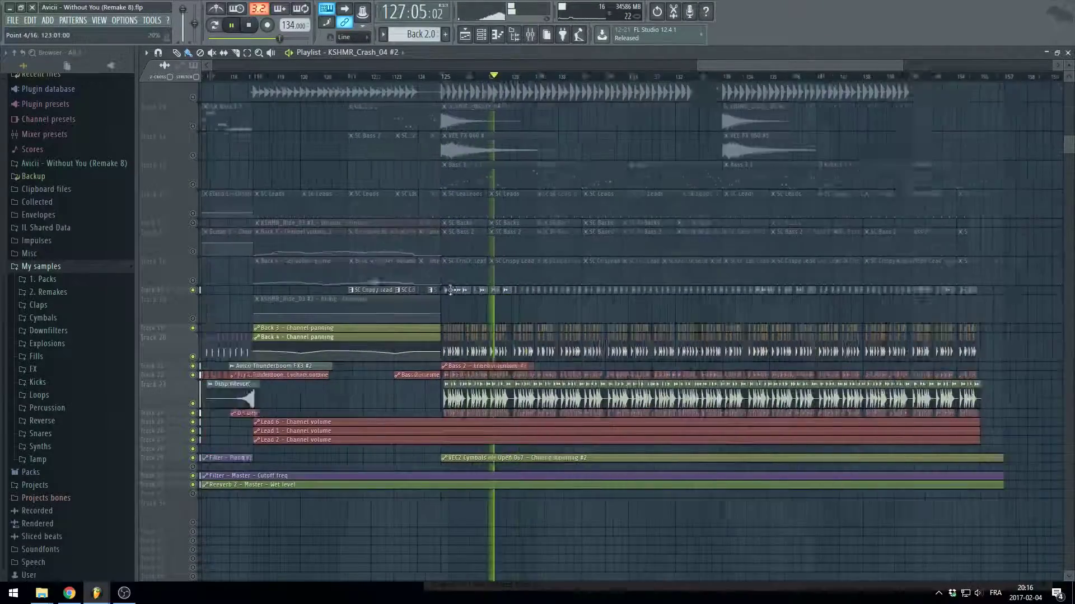
scroll(477, 355, "up", 4)
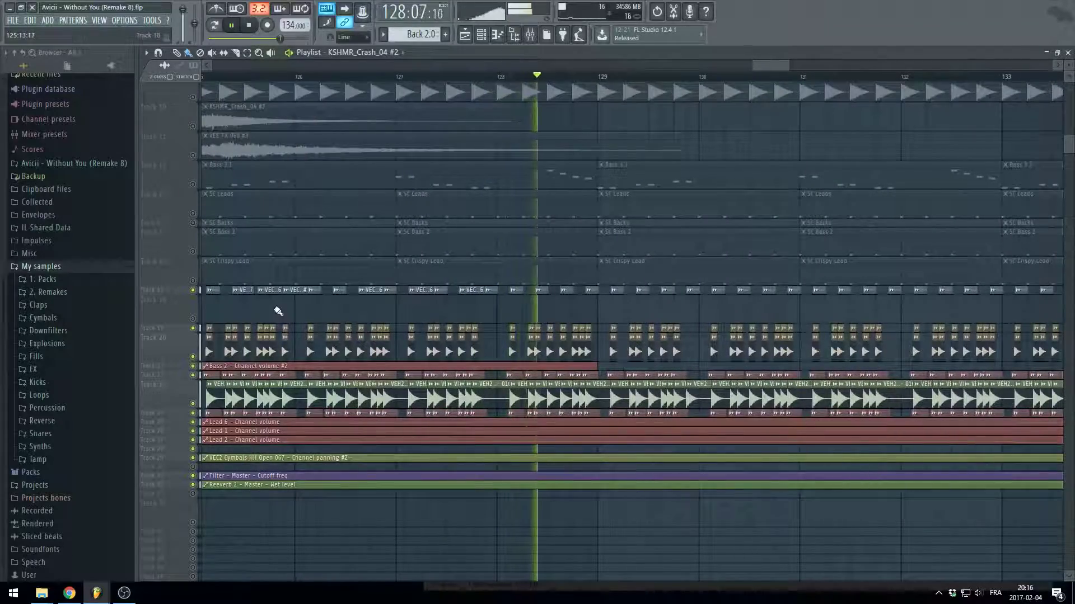
scroll(276, 319, "down", 2)
scroll(276, 319, "down", 2)
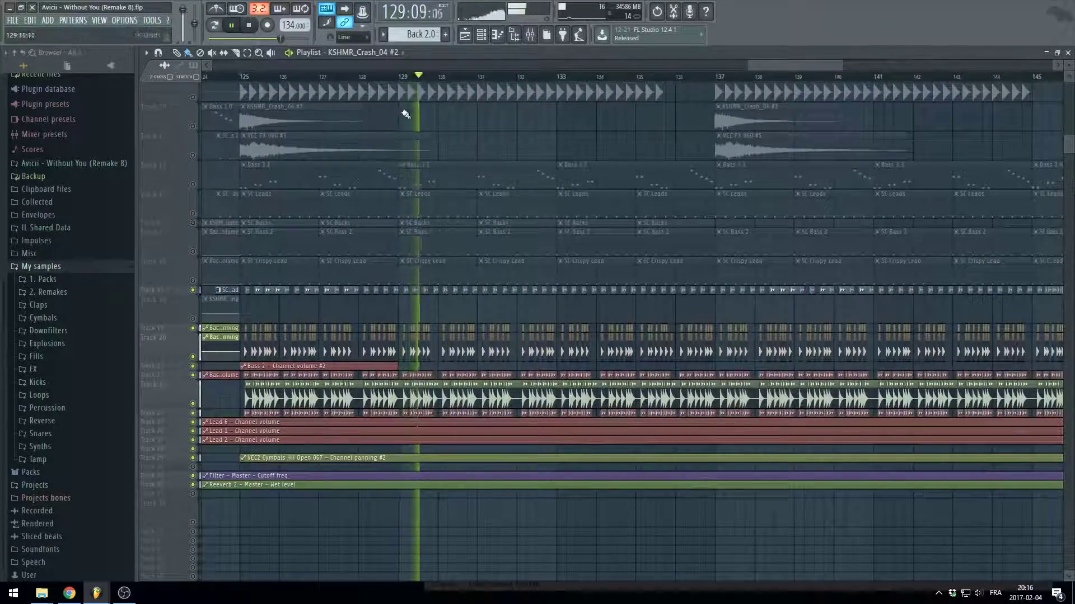
scroll(243, 278, "up", 1)
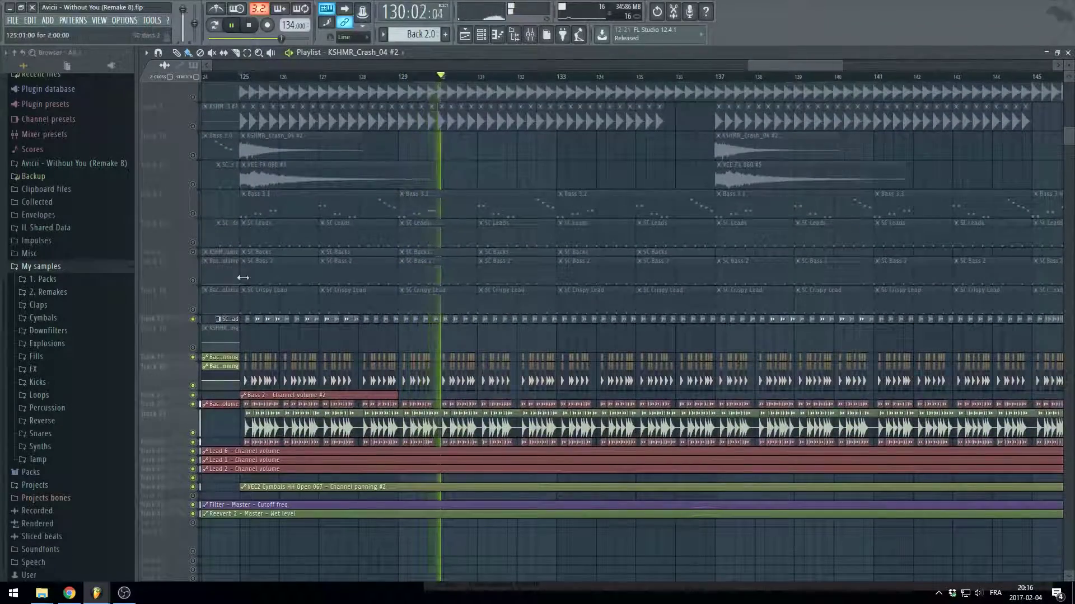
Bring in the sample tracks 8 and 9 and the Leads 2.2 track while the song plays
scroll(212, 166, "up", 3)
left_click(192, 183)
left_click(193, 212)
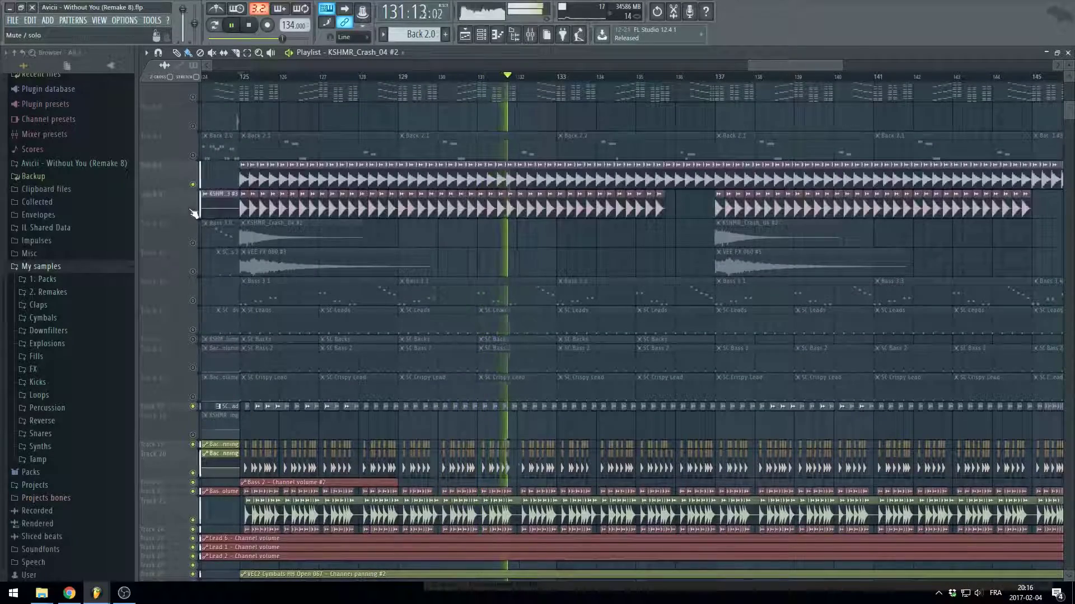
left_click(192, 97)
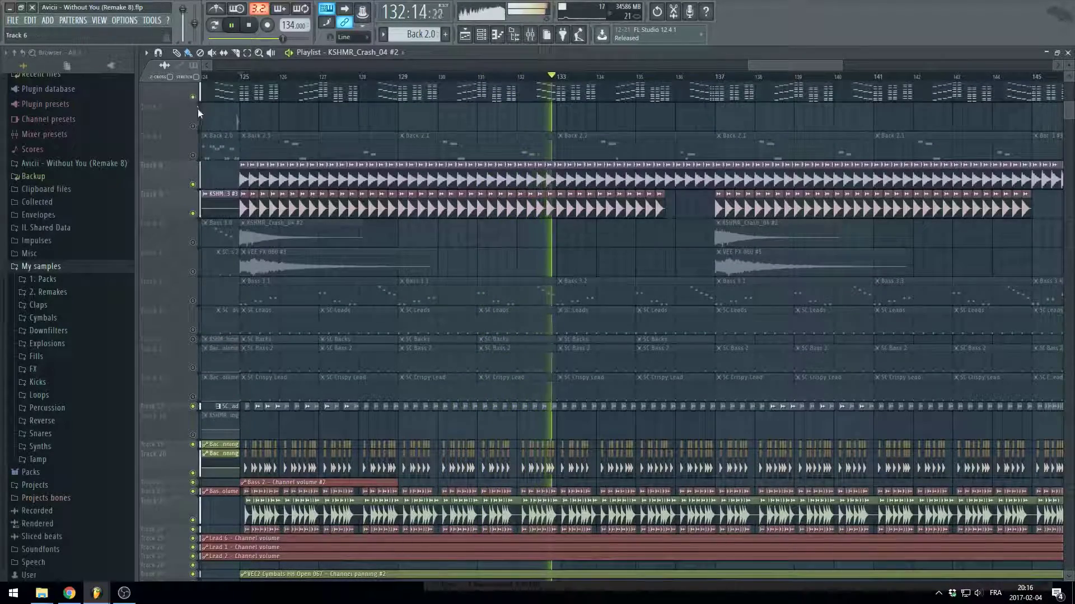
Unmute the Bass 3.1 track, the SC Leads, SC Backs, SC Bass 2 and SC Crispy Lead tracks, and the KSHMR ride panning track
left_click(193, 330)
left_click(193, 300)
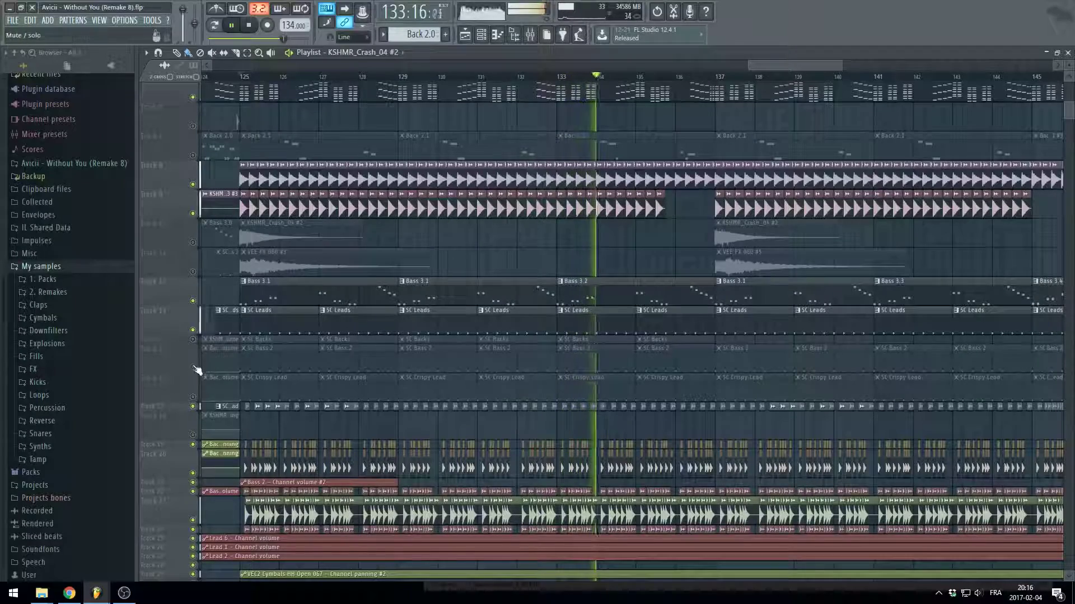
left_click(193, 368)
left_click(193, 339)
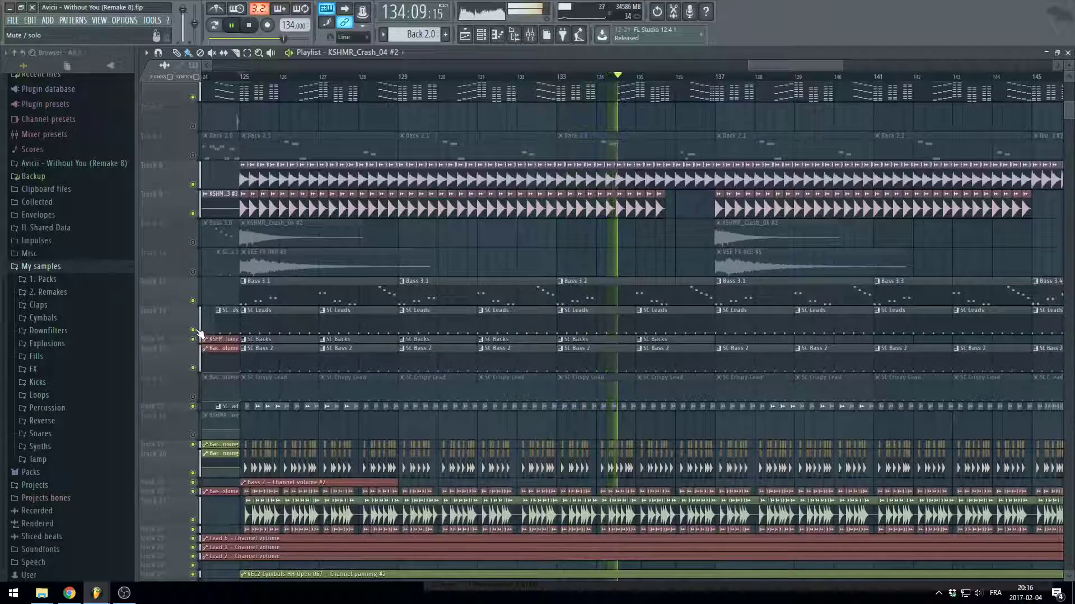
left_click(193, 397)
left_click(194, 436)
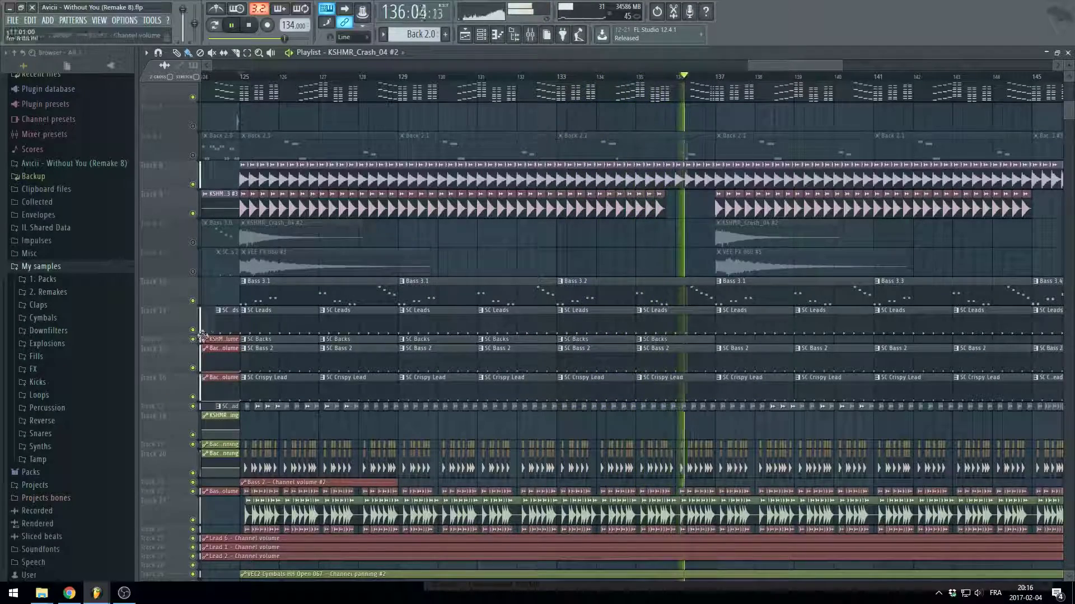
Return playback to bar 125, solo the Leads 2.2 track and enable the Master filter cutoff and reverb wet level automation
left_click(246, 79)
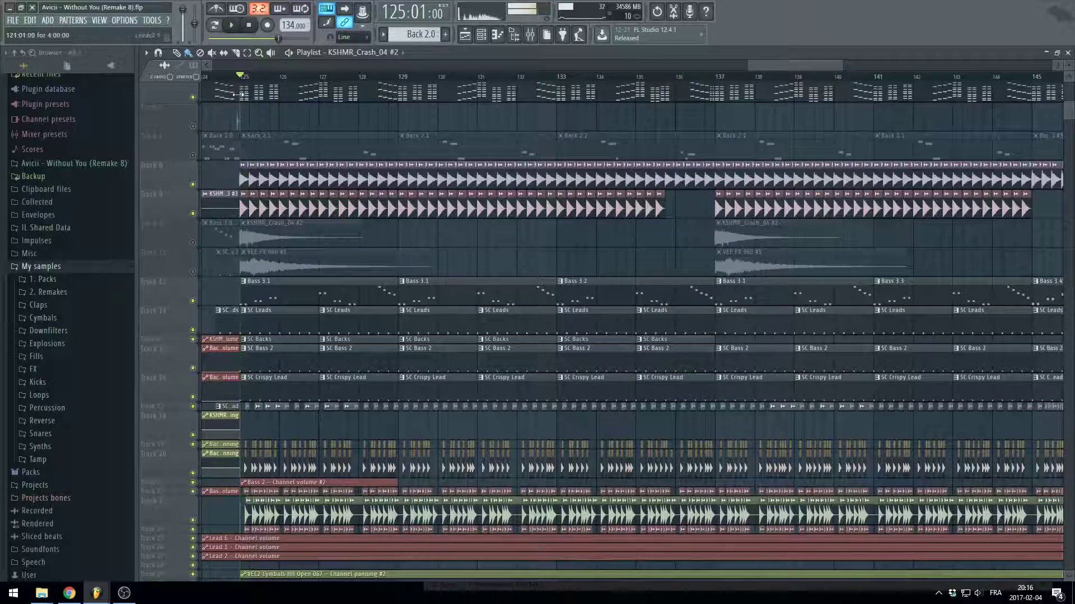
right_click(194, 98)
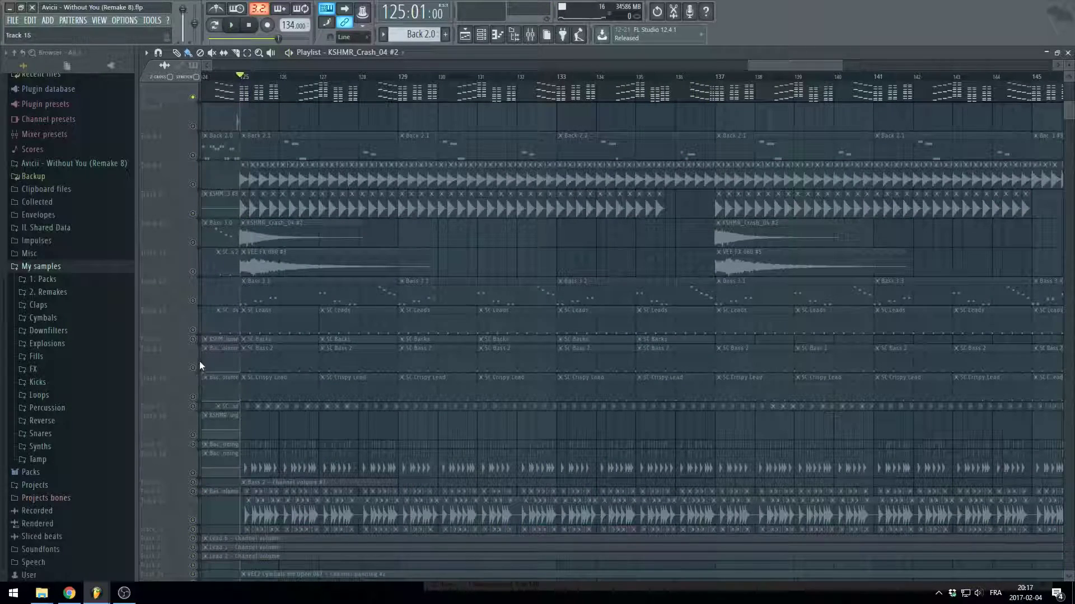
scroll(241, 233, "up", 1)
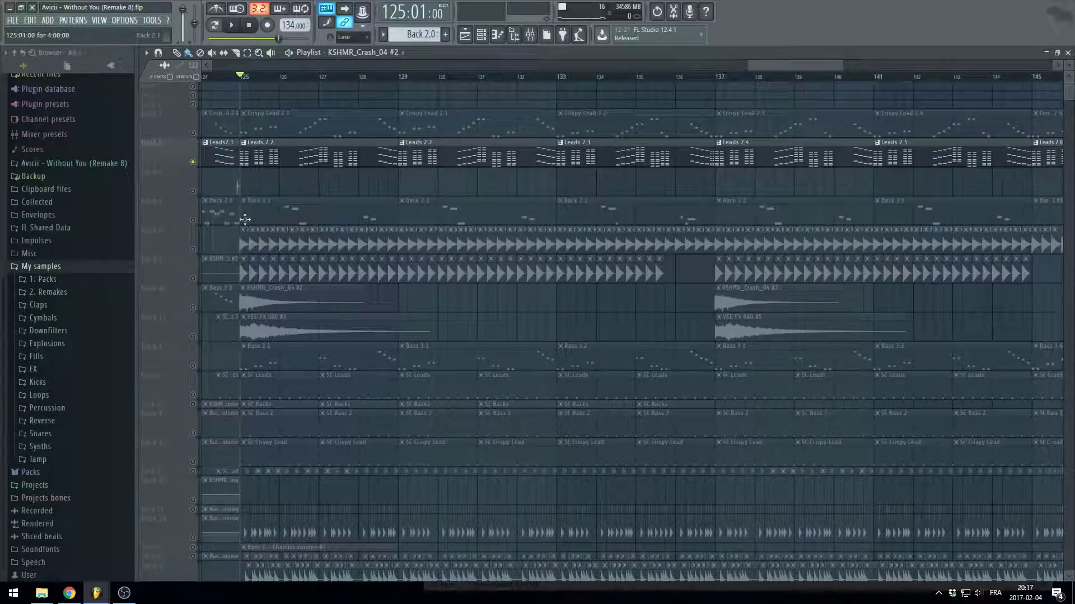
key("space")
scroll(229, 451, "down", 5)
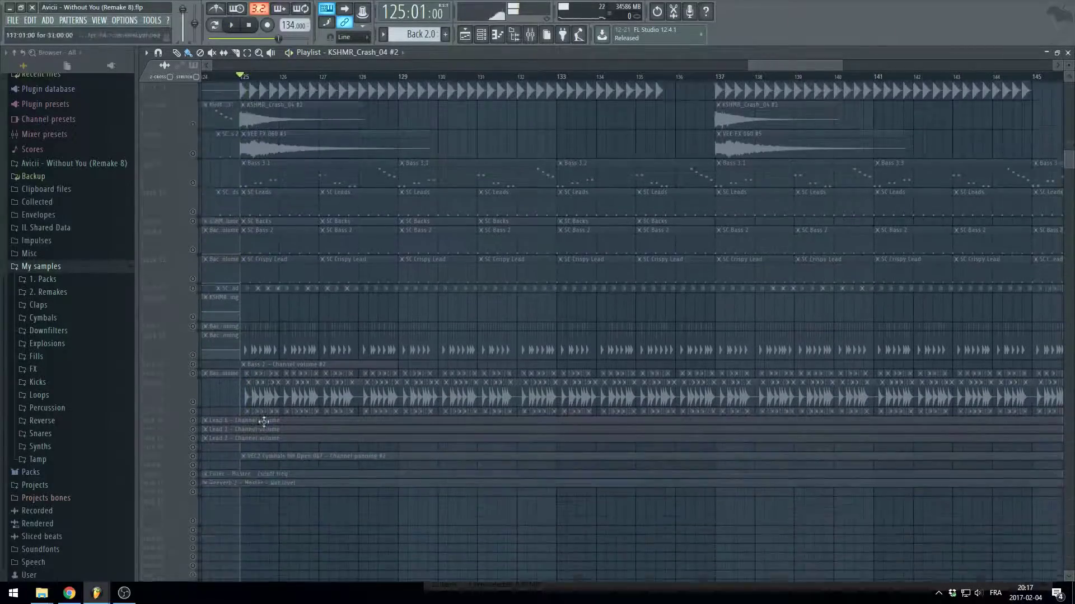
left_click(193, 432)
left_click(193, 423)
Play the leads from bar 125 with the SC Leads sidechain track enabled, mute it to compare, and stop playback
scroll(230, 316, "up", 4)
scroll(231, 316, "up", 1)
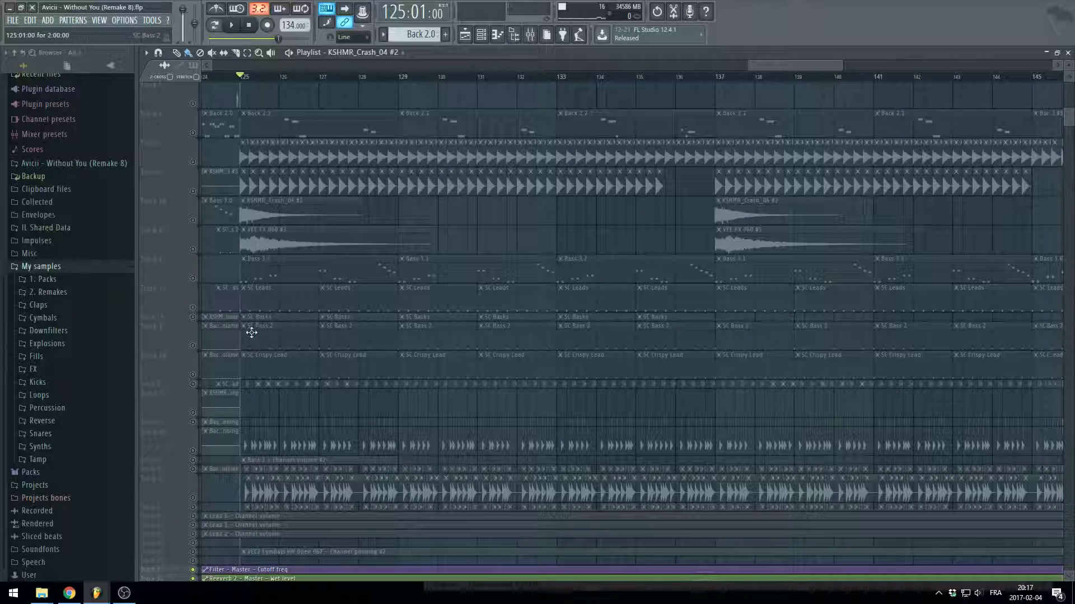
left_click(194, 311)
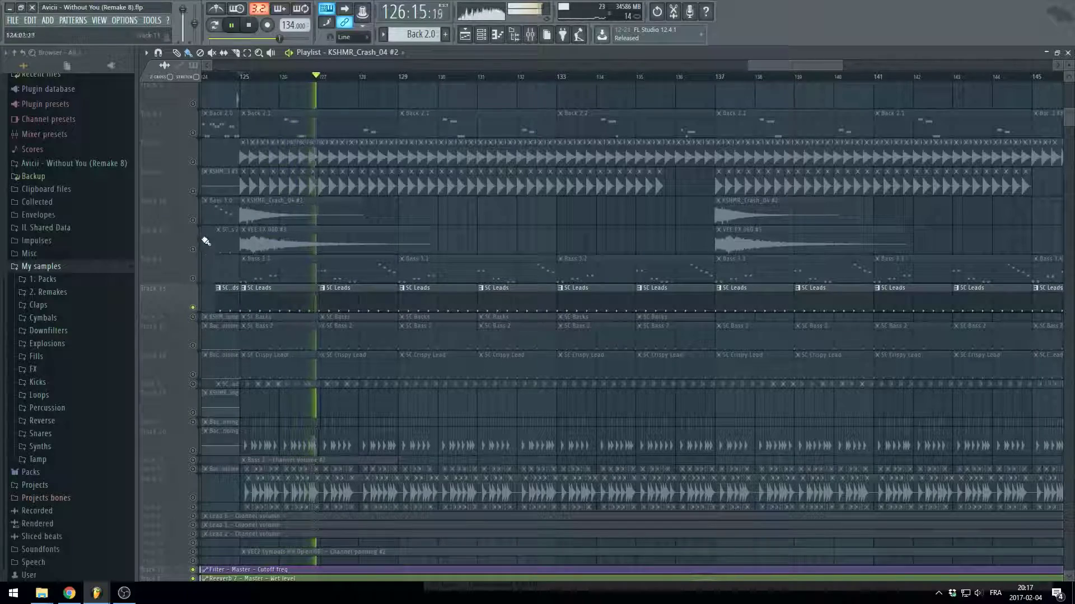
left_click(193, 308)
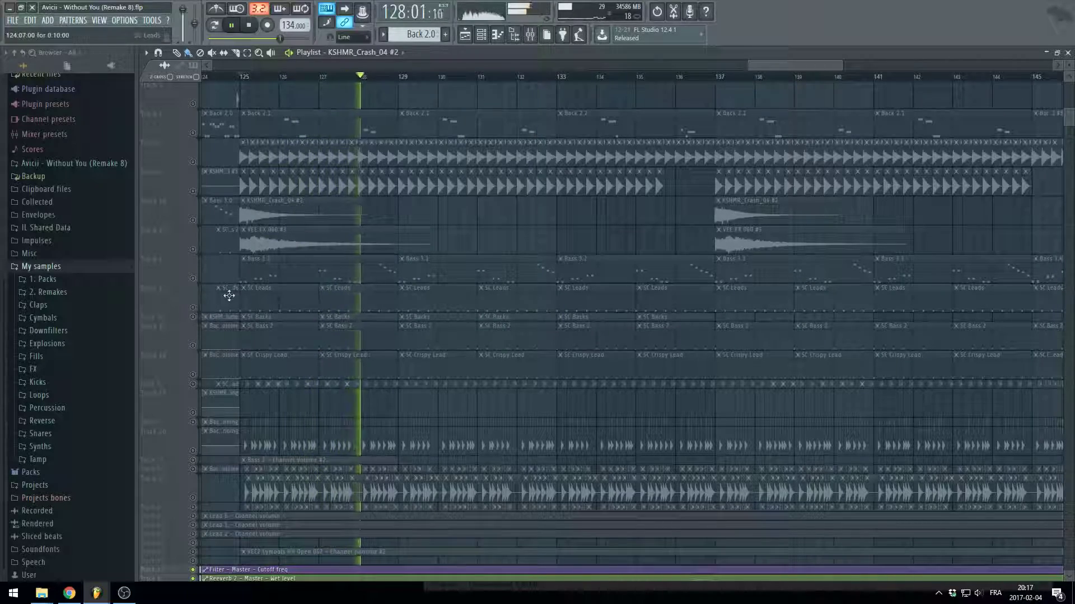
key("space")
Unsolo the Leads track so that all playlist tracks are active again
scroll(252, 151, "up", 2)
right_click(199, 128)
right_click(195, 131)
right_click(194, 131)
scroll(264, 159, "down", 1)
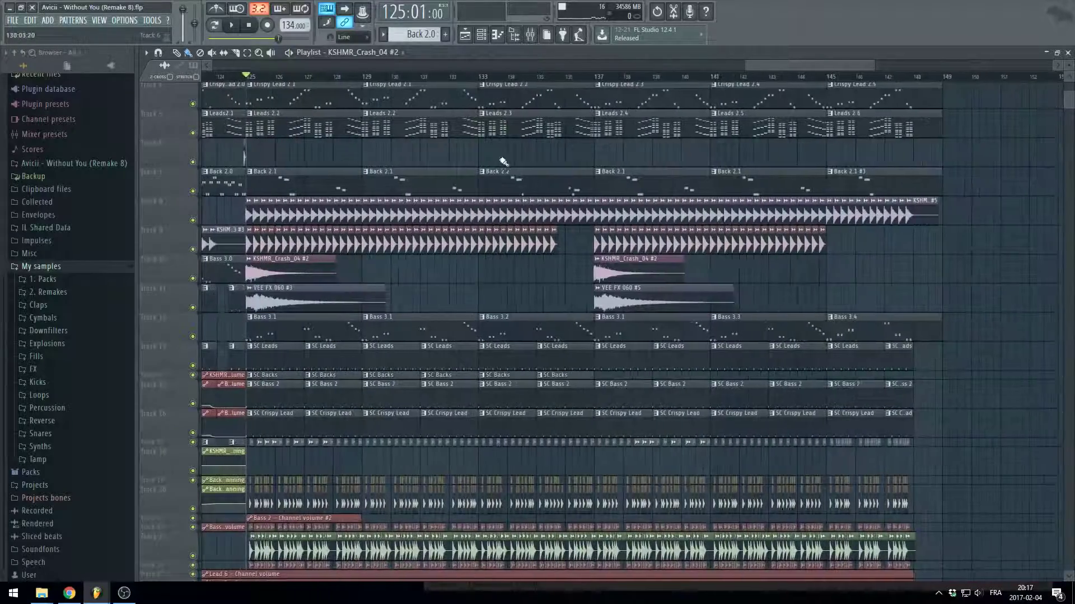
Play the arrangement from bar 136 into the second half of the drop, focusing on the ride and kick clips around bar 137
scroll(575, 146, "down", 1)
scroll(575, 147, "up", 2)
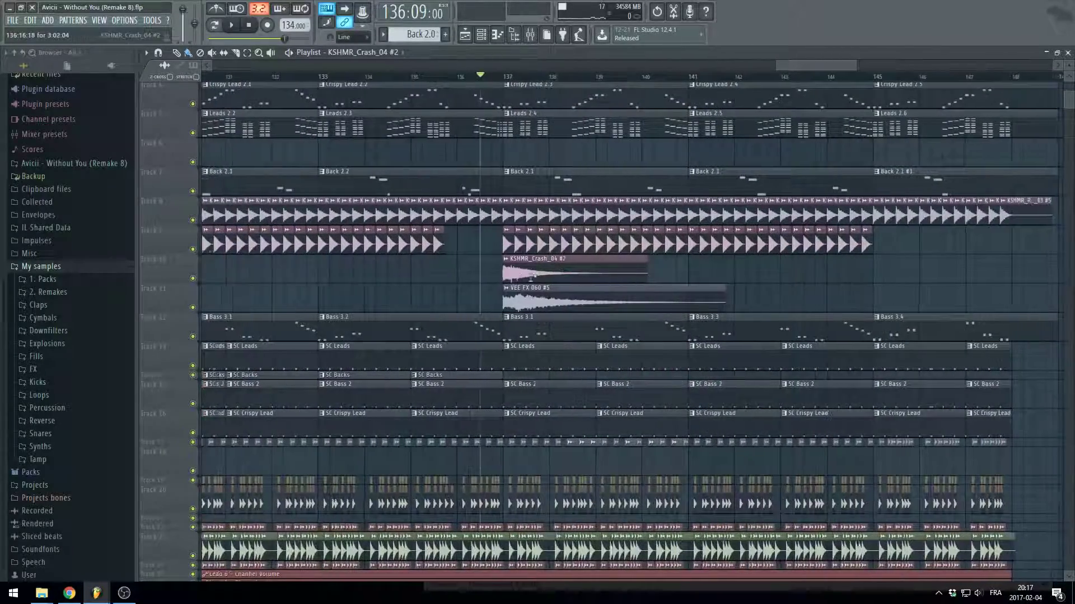
key("space")
scroll(514, 289, "up", 1)
scroll(514, 289, "up", 2)
scroll(514, 289, "up", 3)
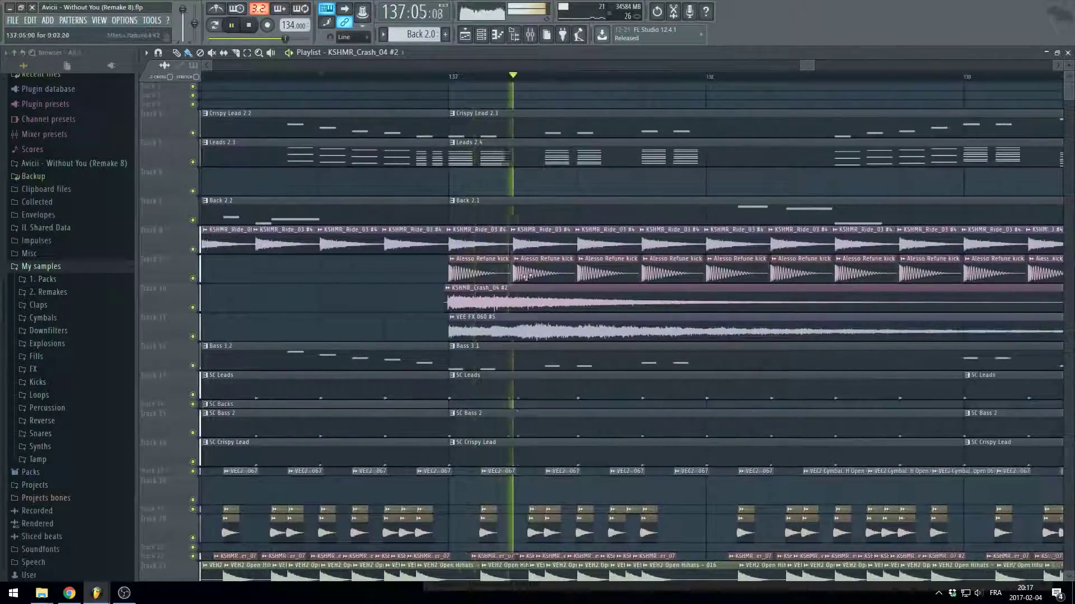
Open the KSHMR_Ride_03 #4 sample's channel settings to inspect them, stop playback, and close the settings
double_click(536, 241)
key("space")
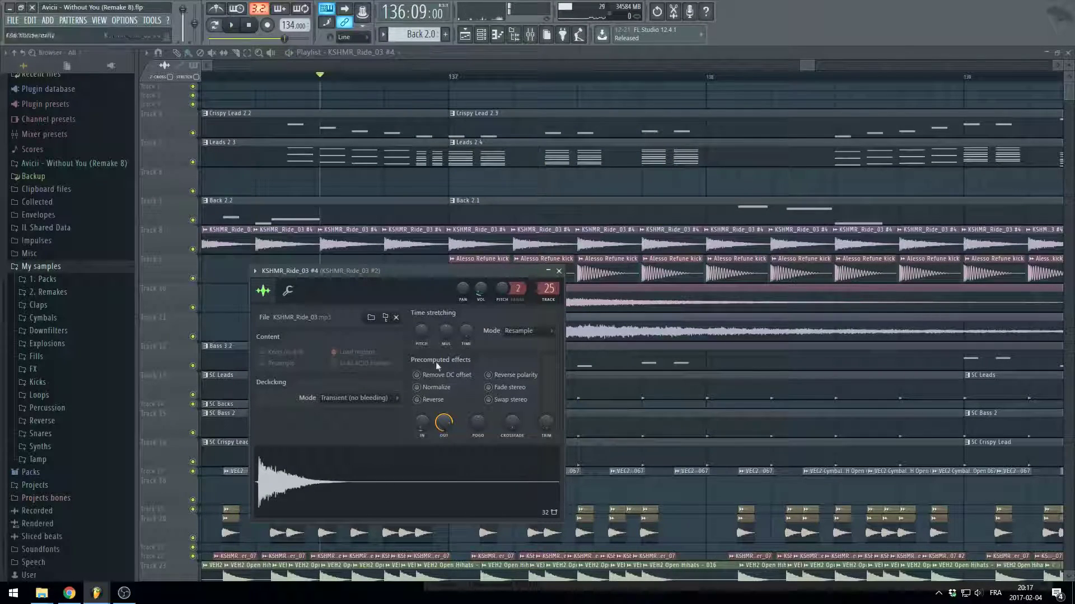
key("Escape")
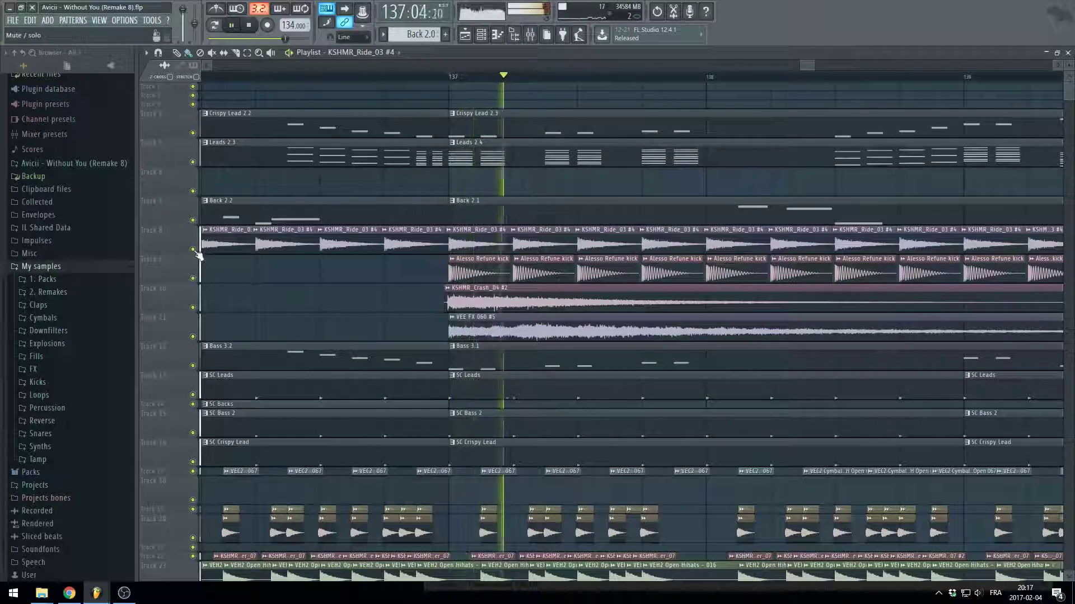
Compare the playing drop with the KSHMR_Ride_03 track muted and unmuted, and look over the remaining tracks up to the arrangement's end
left_click(194, 250)
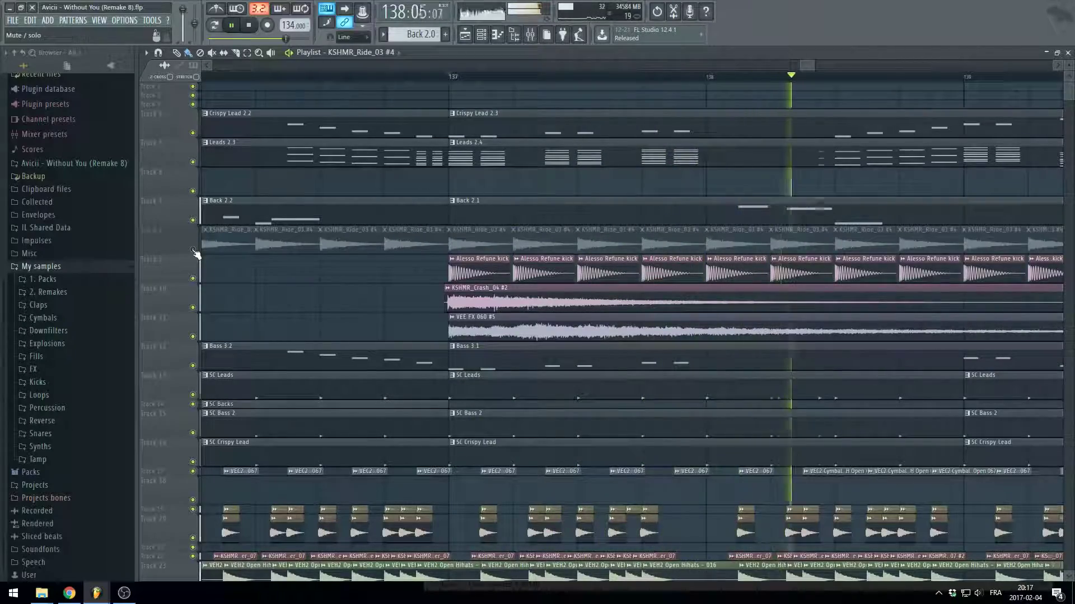
scroll(276, 276, "down", 5)
scroll(307, 287, "down", 4, "ctrl")
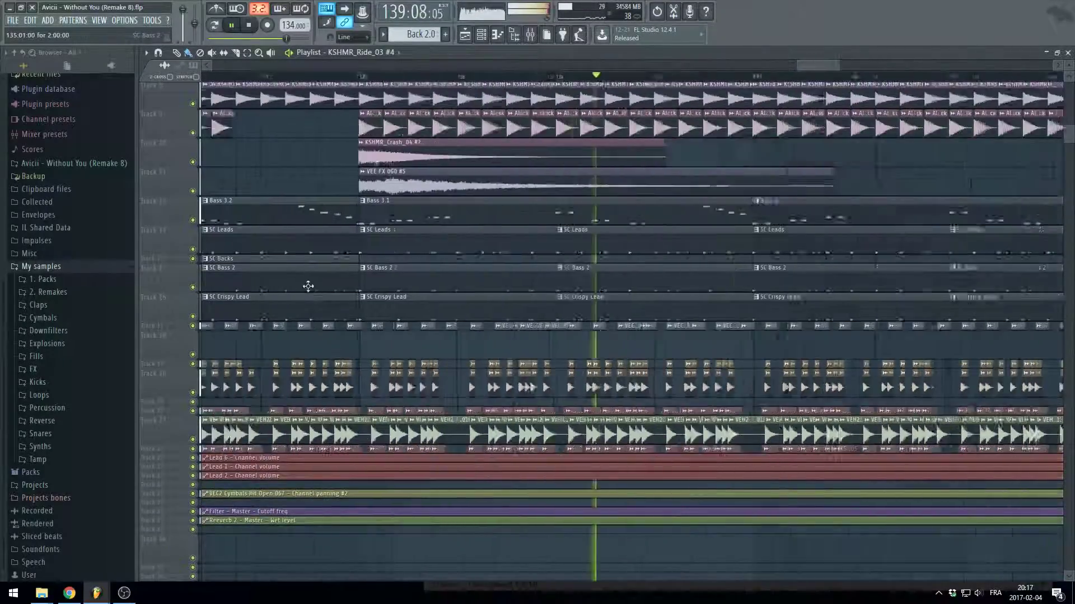
scroll(335, 291, "down", 3, "ctrl")
scroll(497, 170, "up", 5)
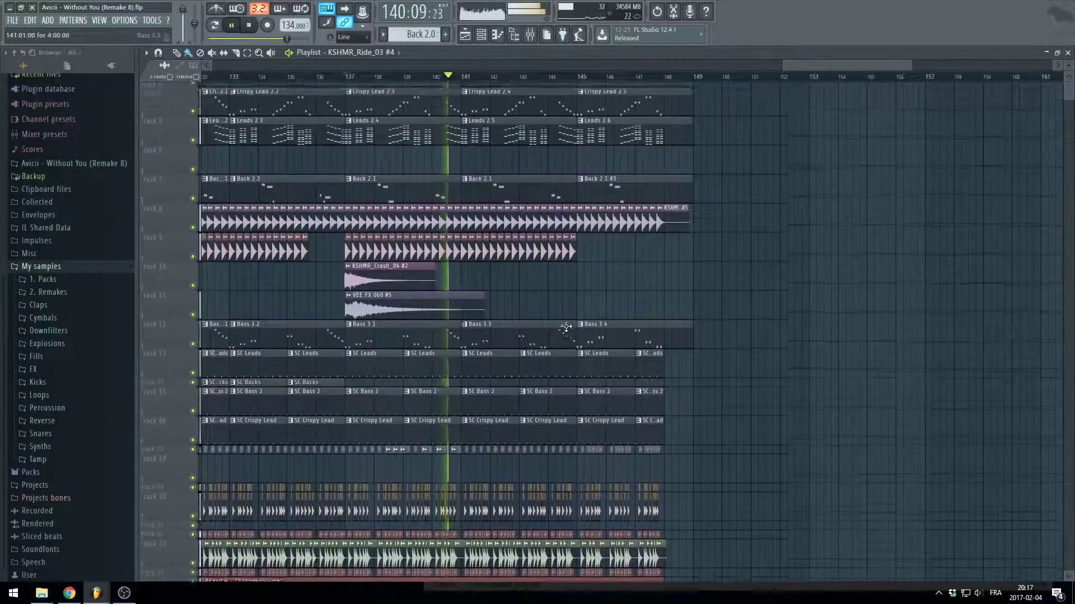